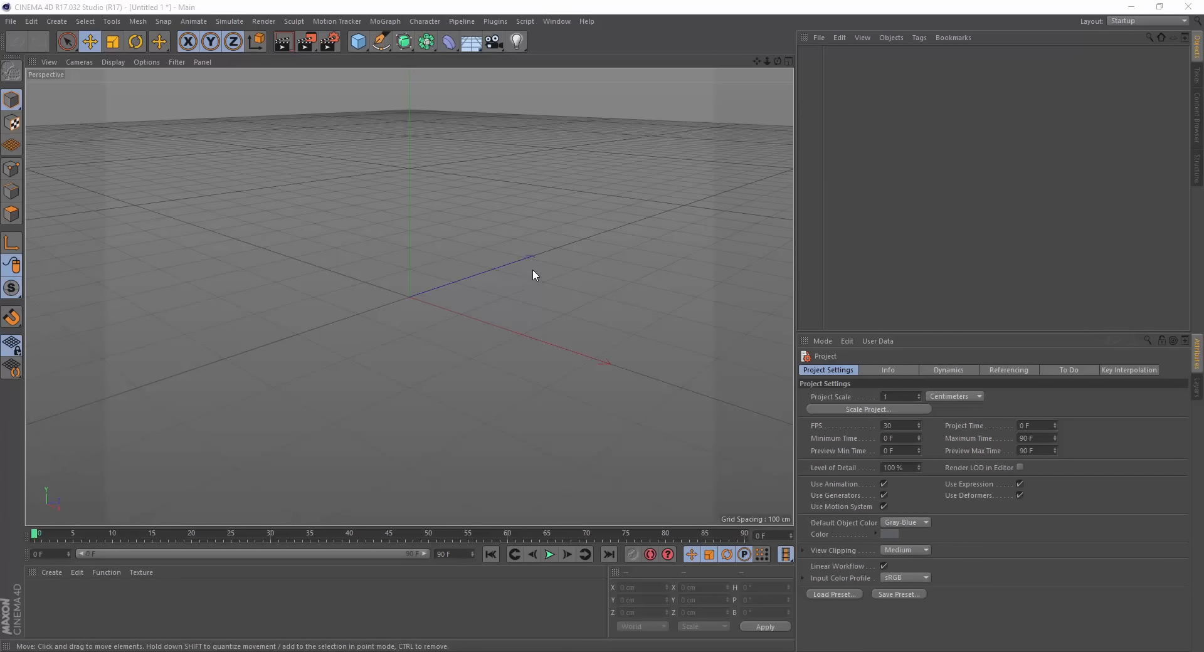
Load the V-Ray Exponential.1 render settings preset and make it the active render setting.
click(329, 47)
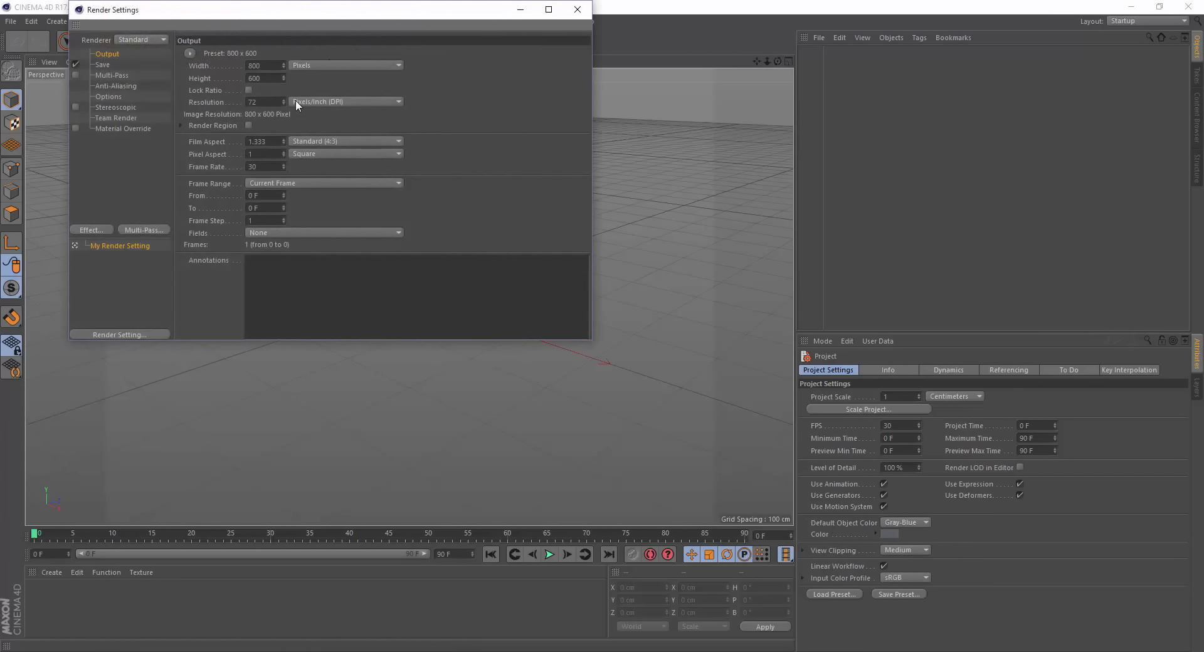
click(128, 335)
mouse_move(264, 476)
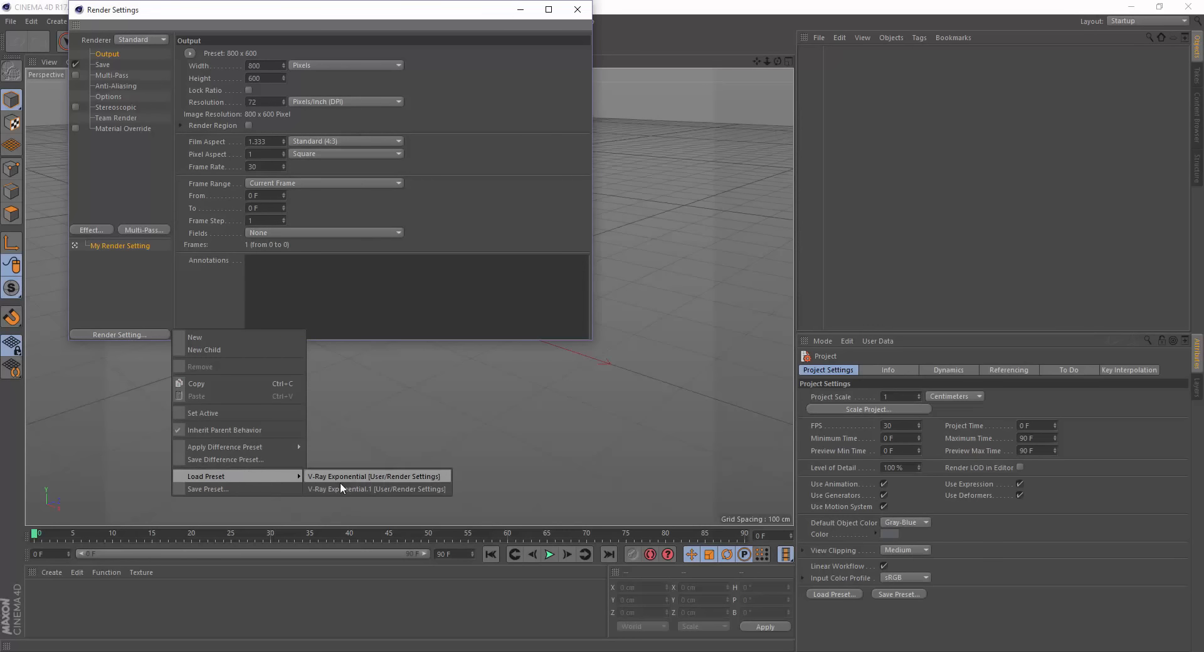
click(359, 490)
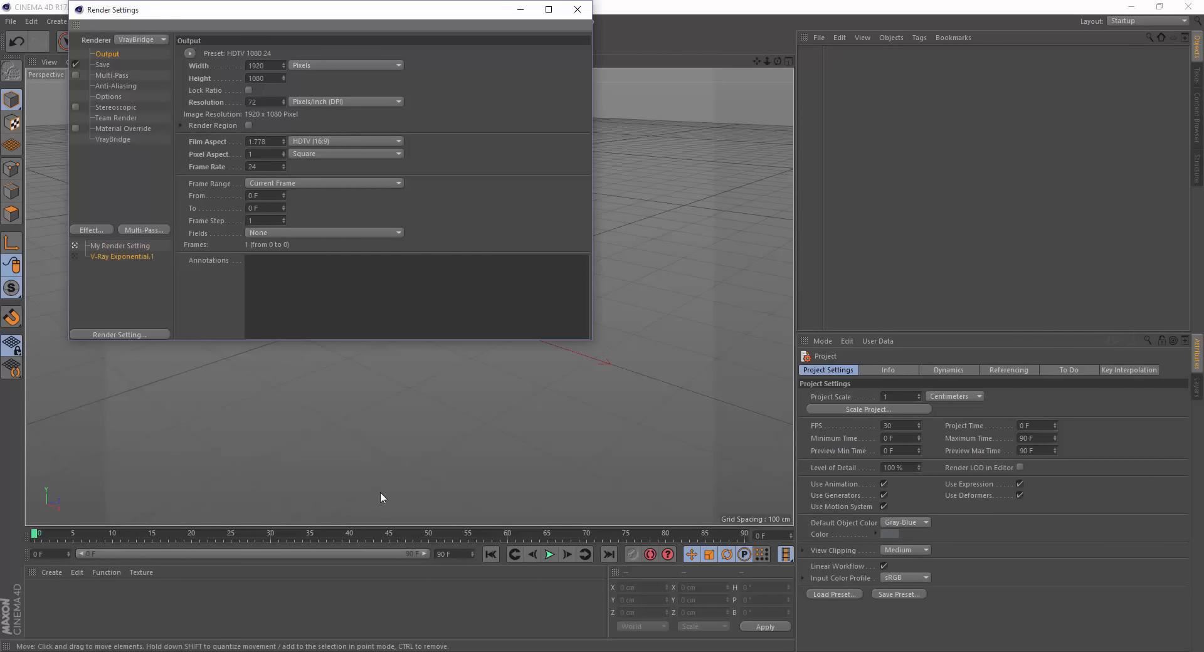
click(75, 257)
click(578, 9)
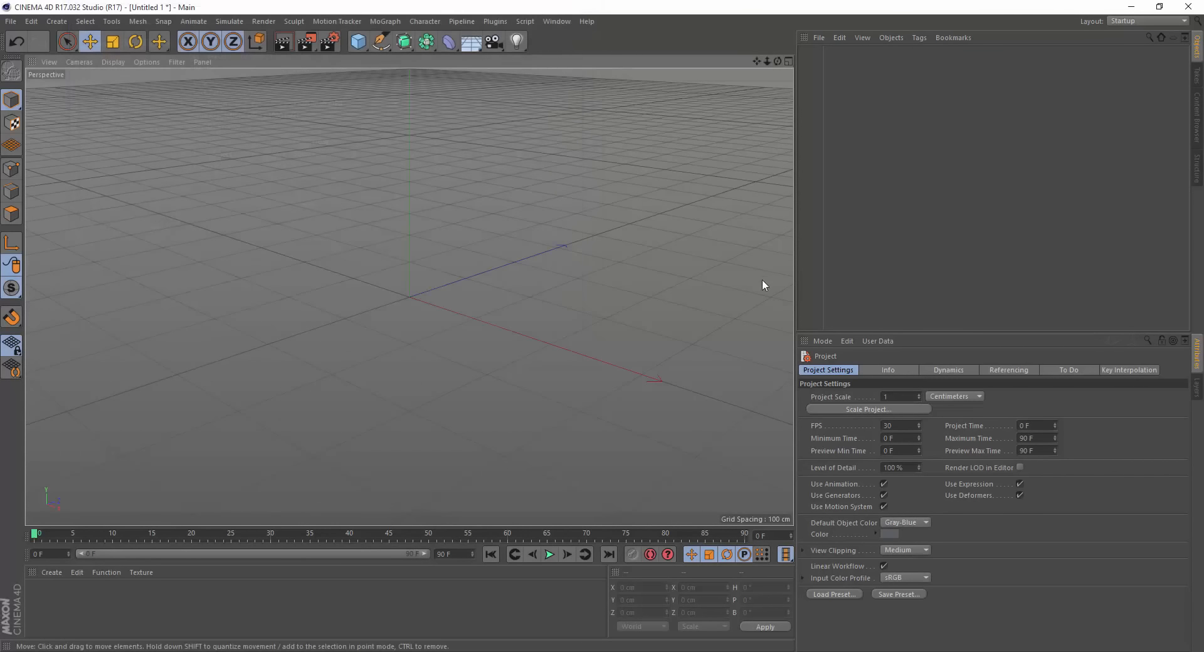
Load HDR_111_Parking_Lot_2_Ref.hdr as the V-Ray background environment texture without copying it to the project location.
drag(778, 61, 778, 26)
click(329, 42)
click(384, 65)
click(231, 176)
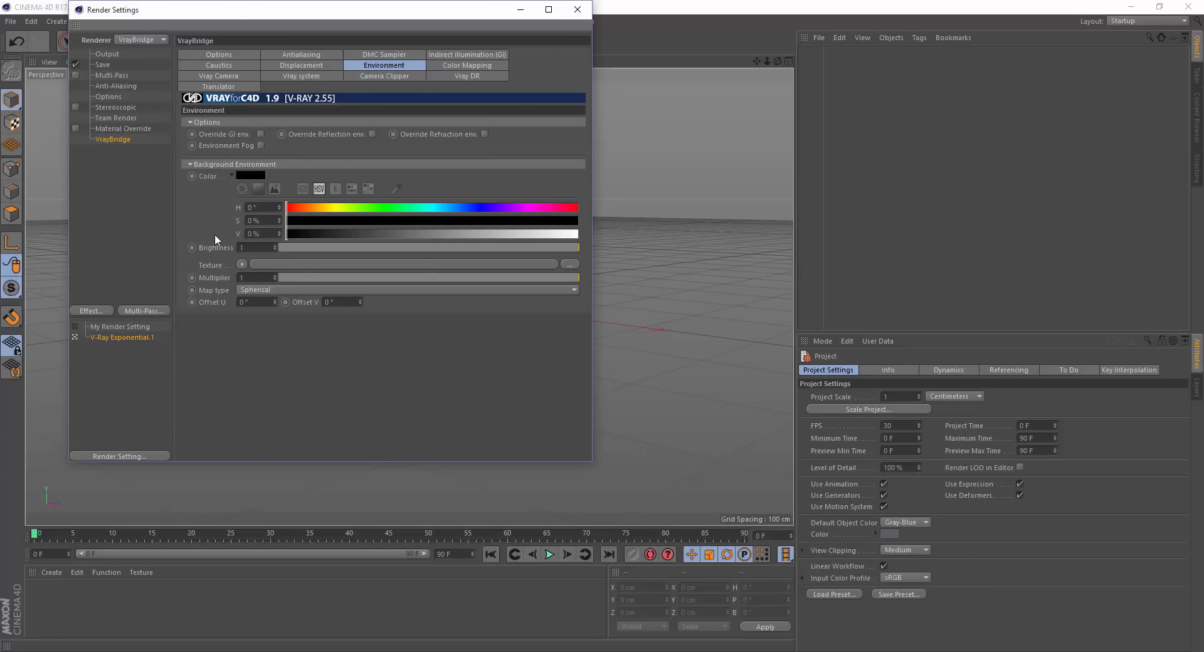
click(242, 264)
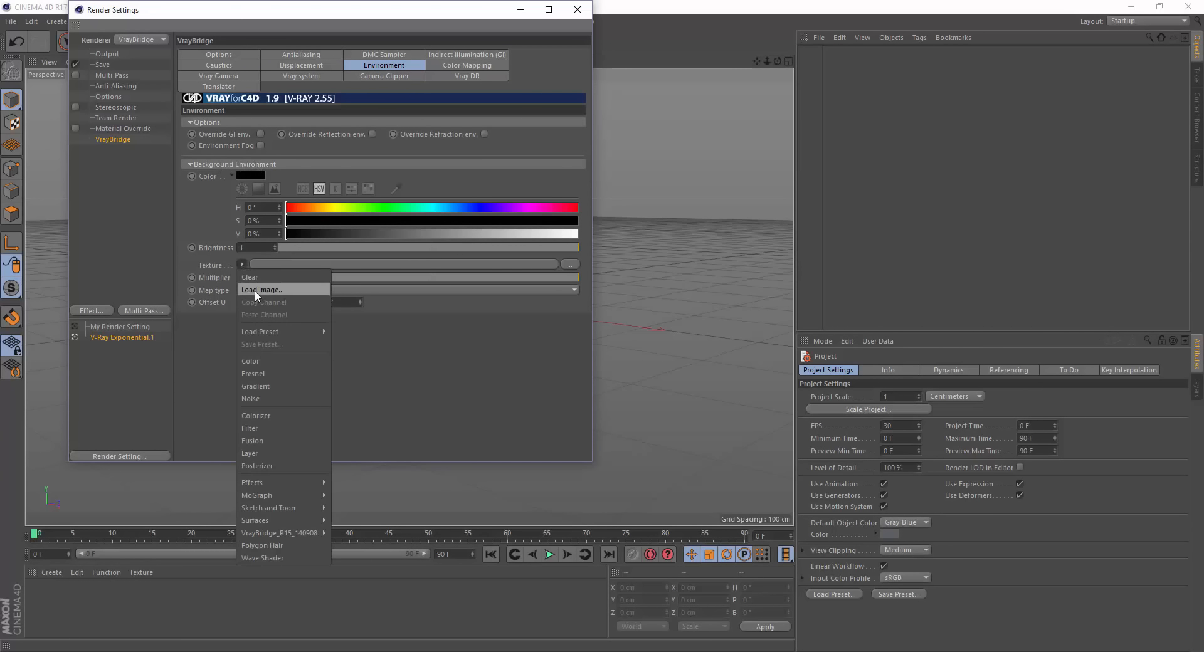
click(254, 291)
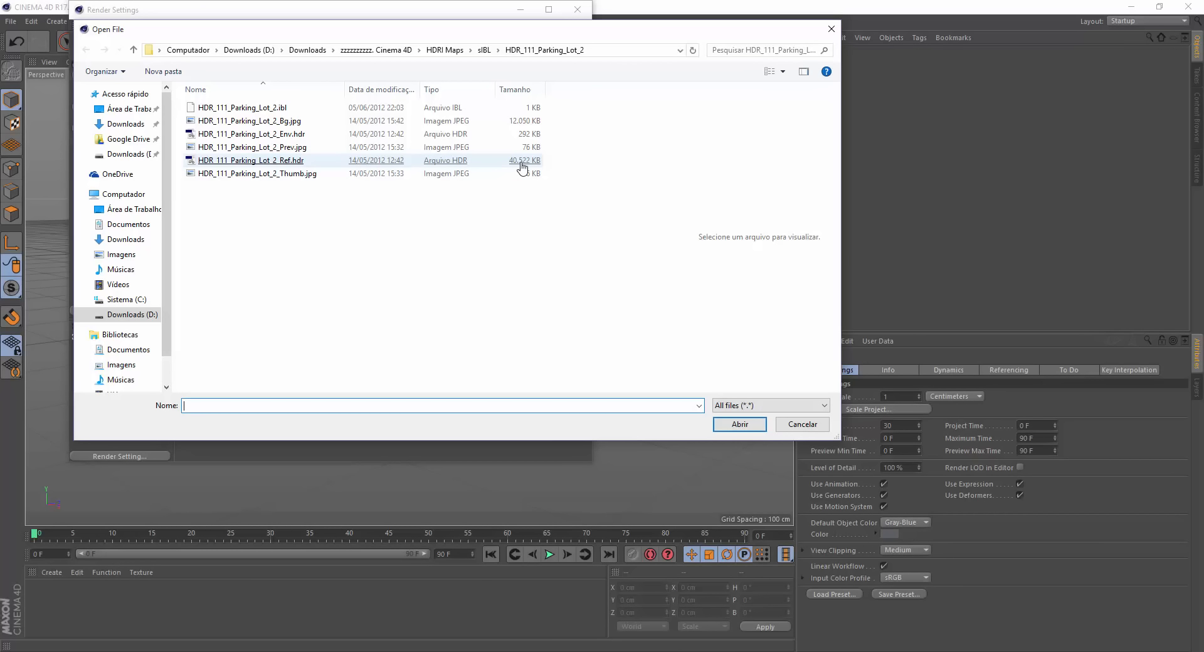
double_click(270, 162)
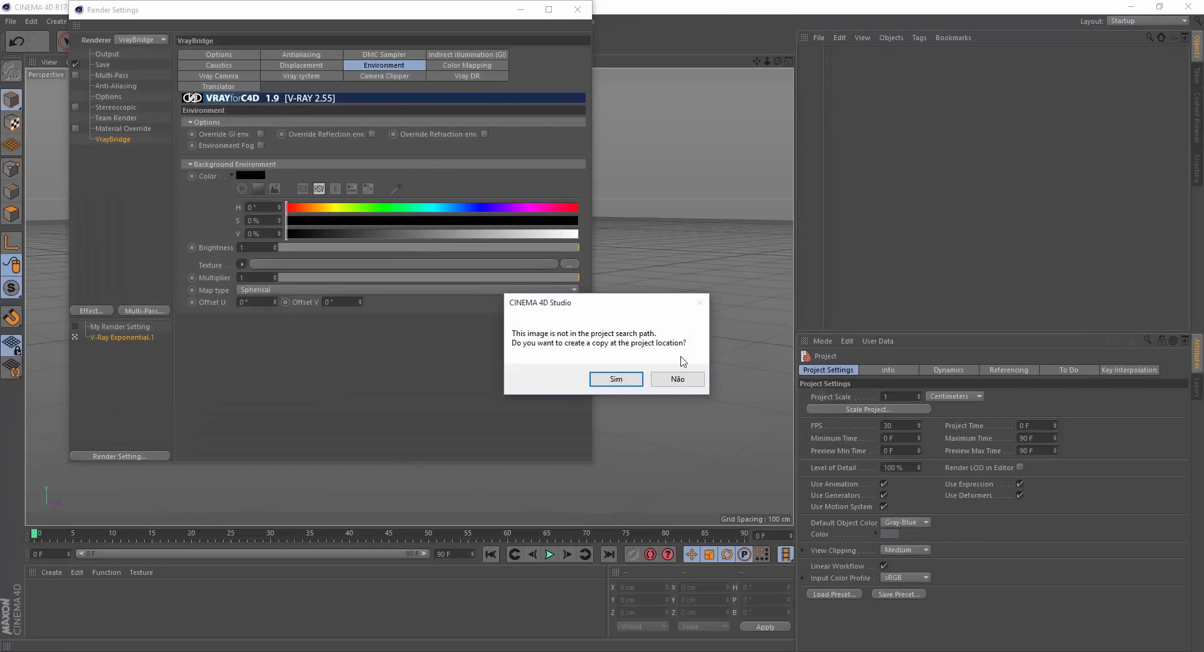
click(683, 378)
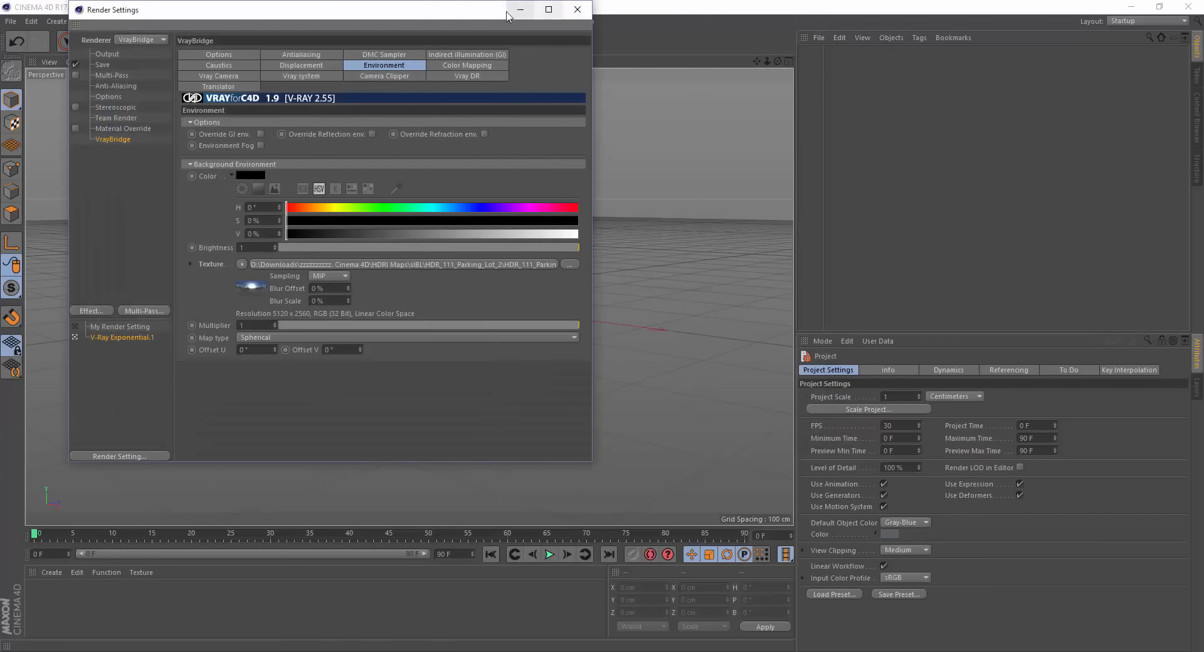
drag(474, 17, 1016, 67)
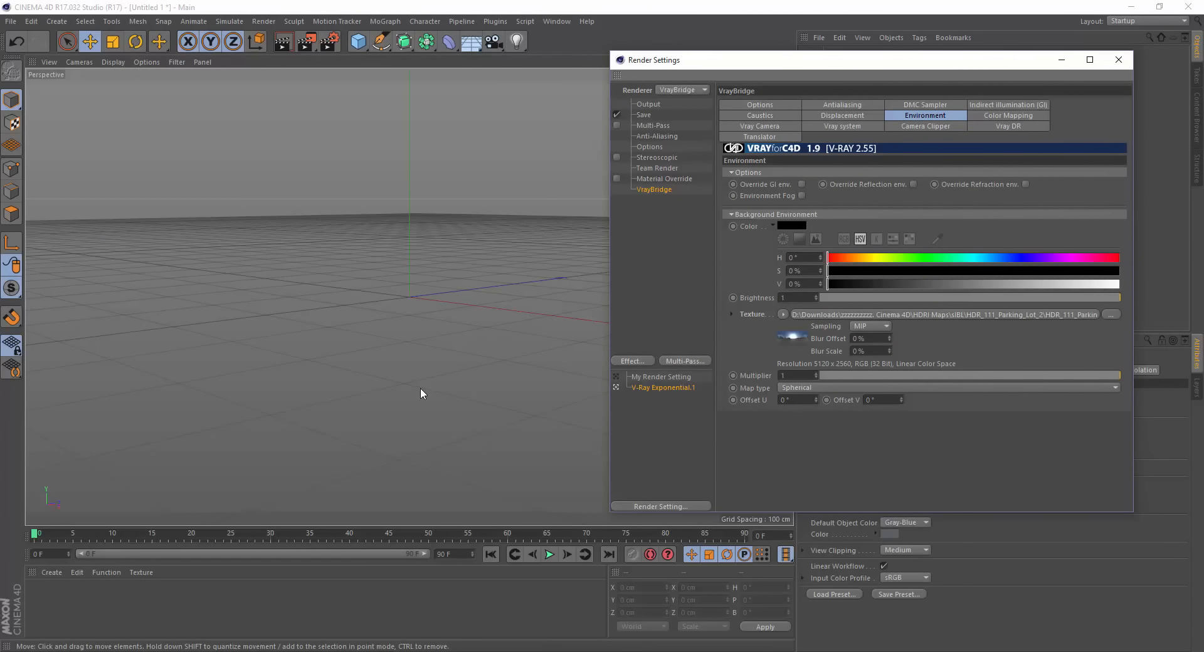
click(1118, 60)
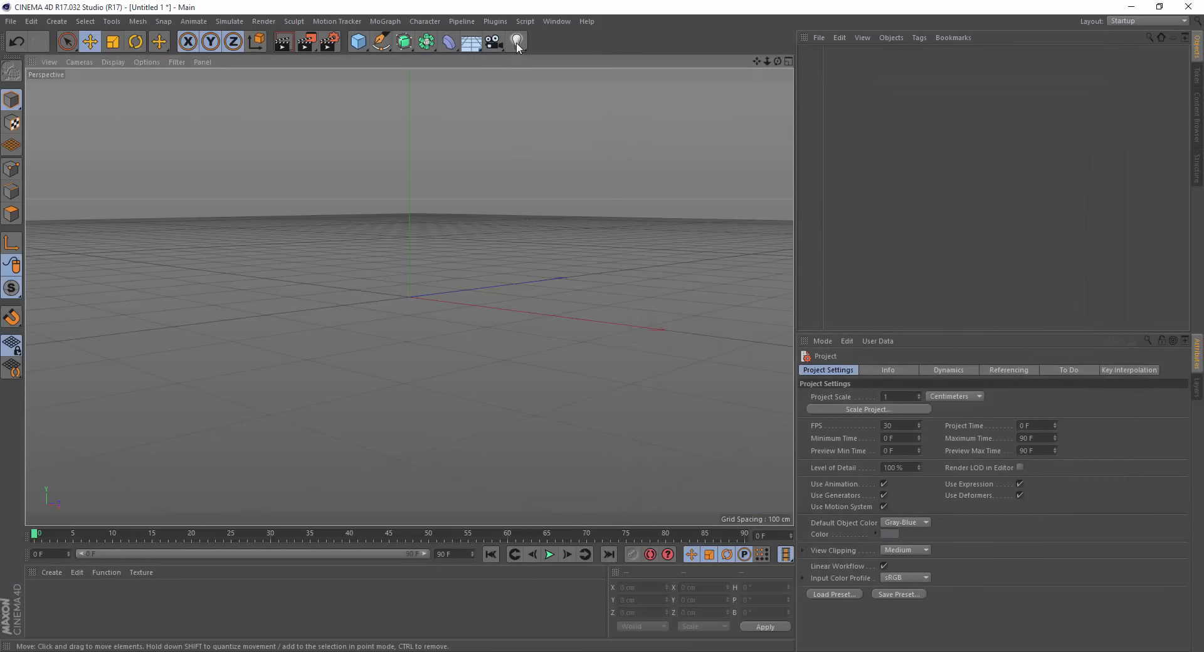
Preview the background environment texture in the viewport with VrayDomelightTextureView.
click(502, 23)
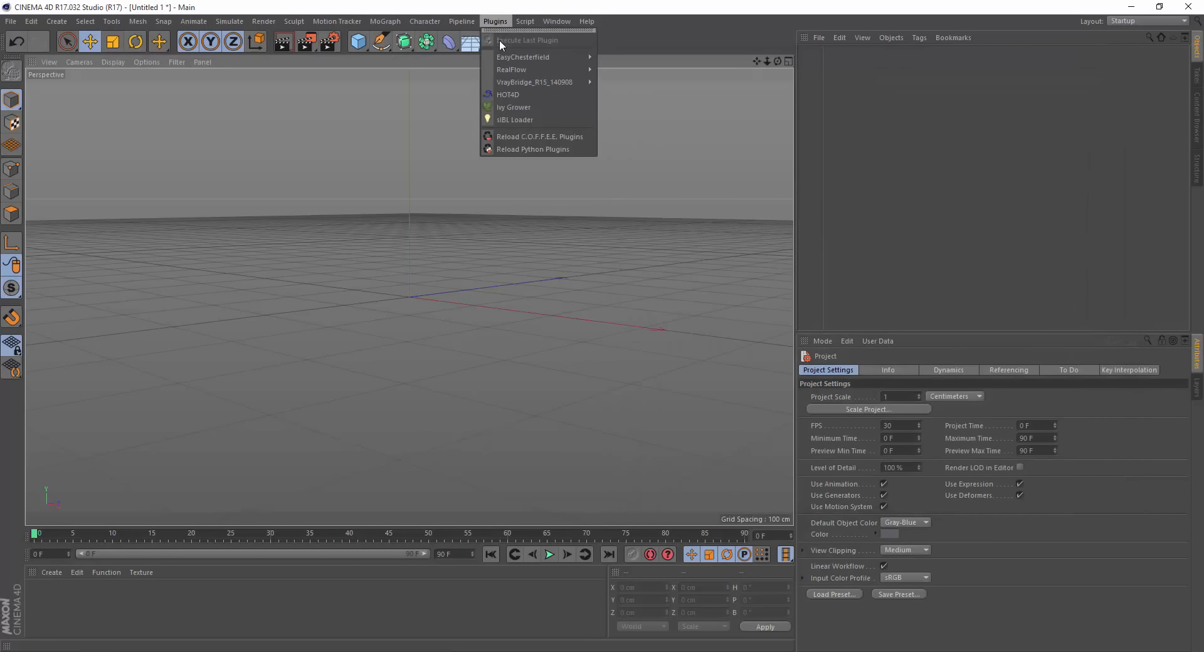
mouse_move(514, 83)
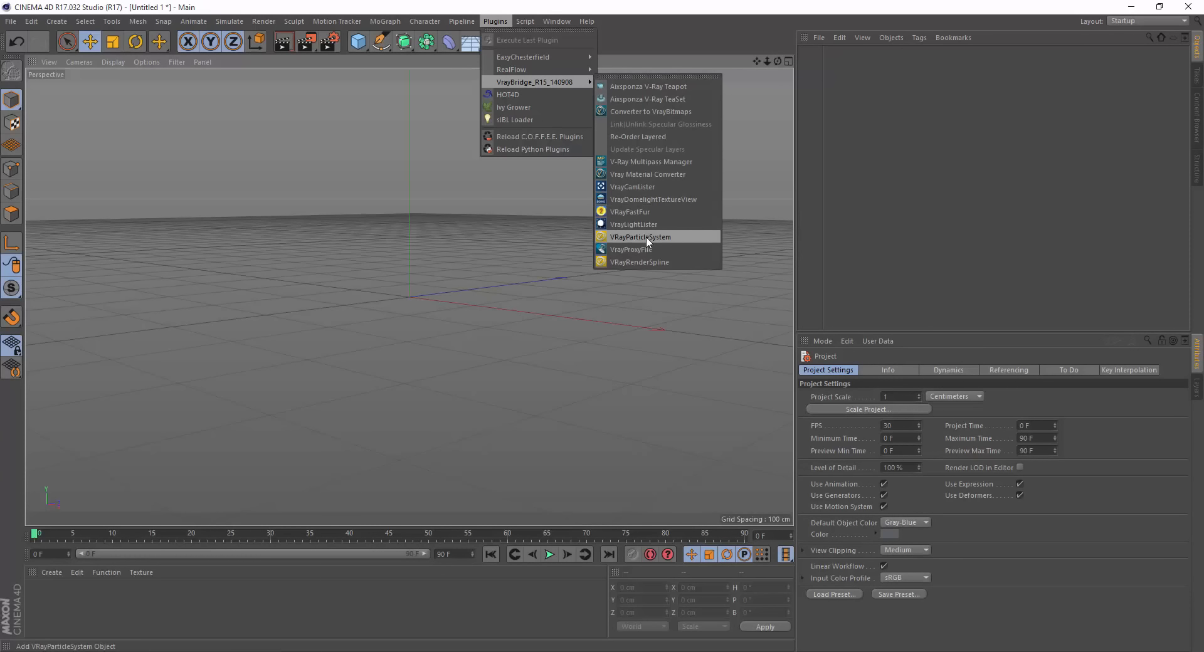
click(649, 200)
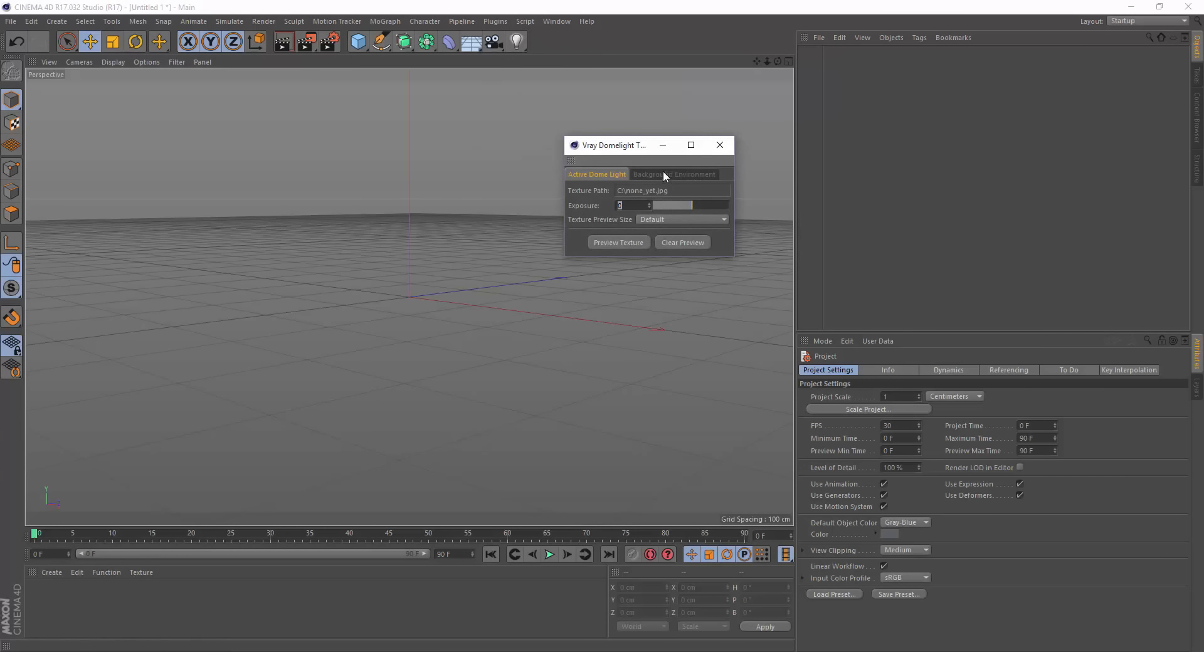
click(688, 173)
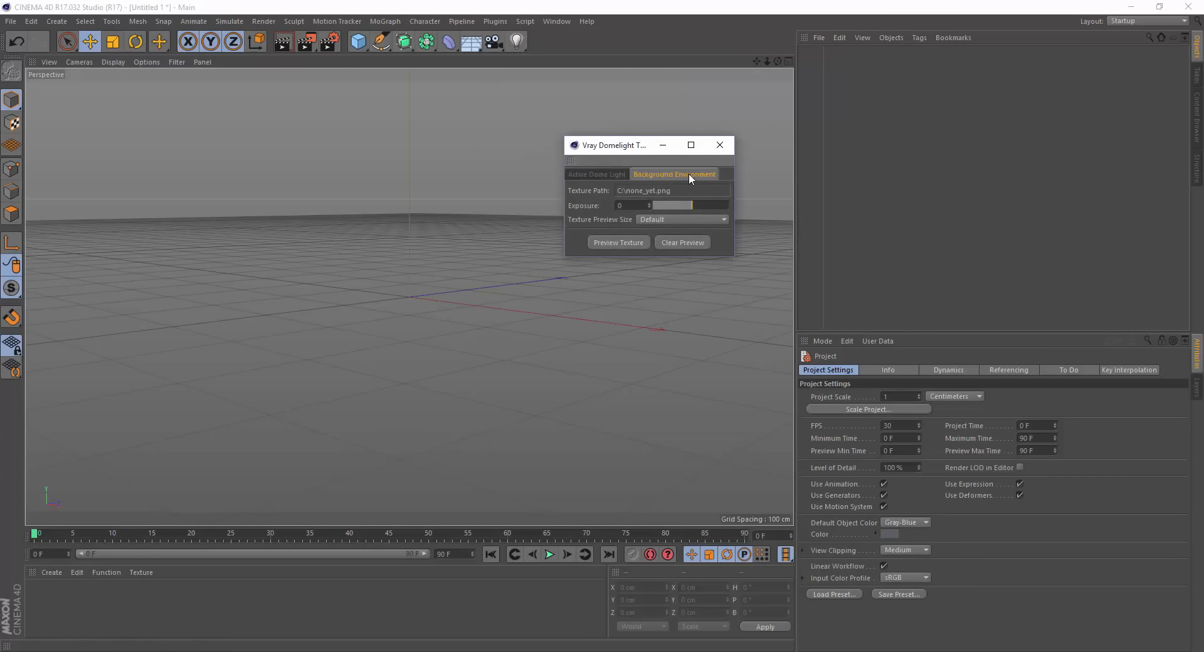
click(619, 243)
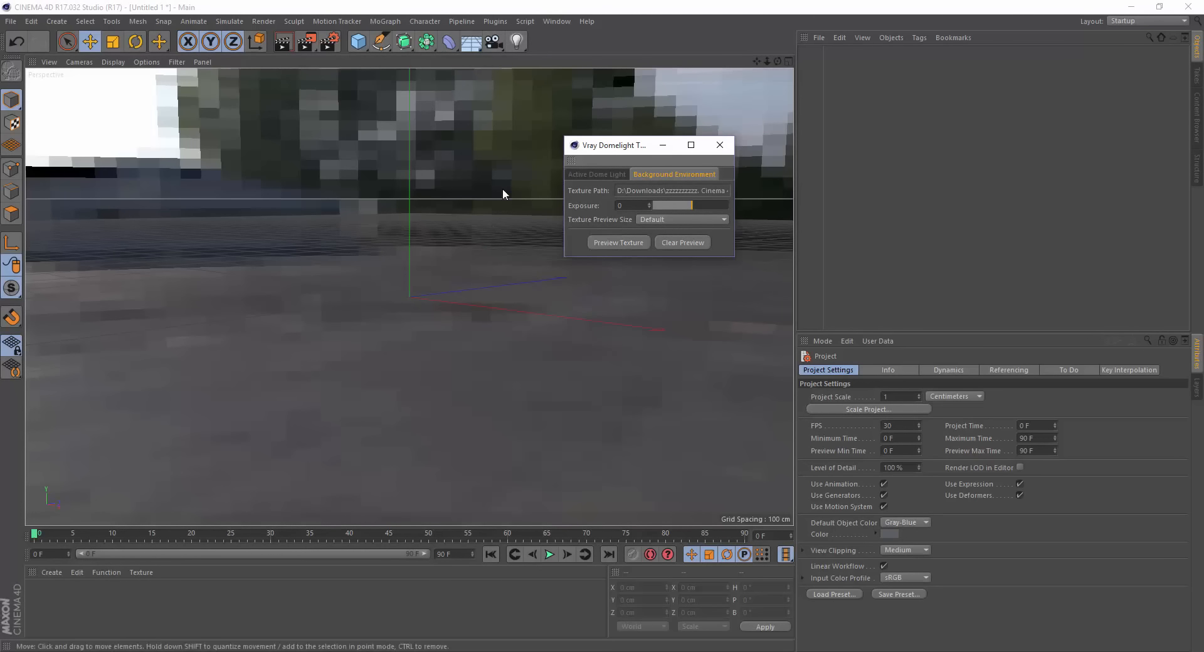
Set the background texture preview size to 2048x2048 (16 MB) and look around the environment.
drag(777, 62, 777, 24)
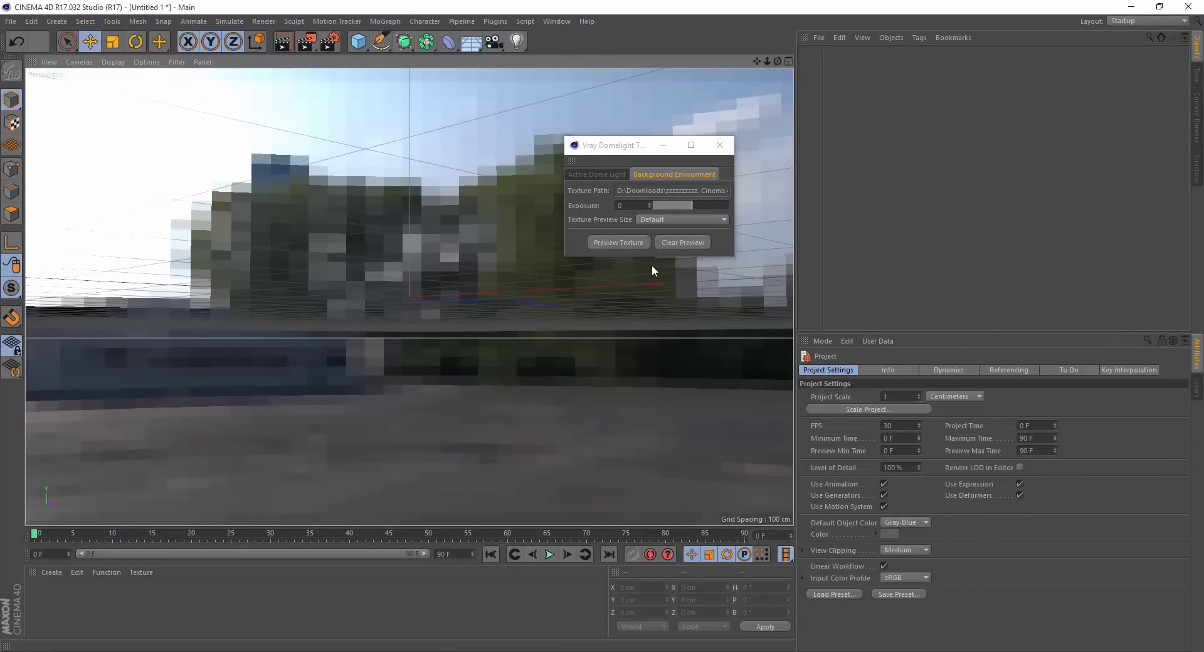
click(670, 218)
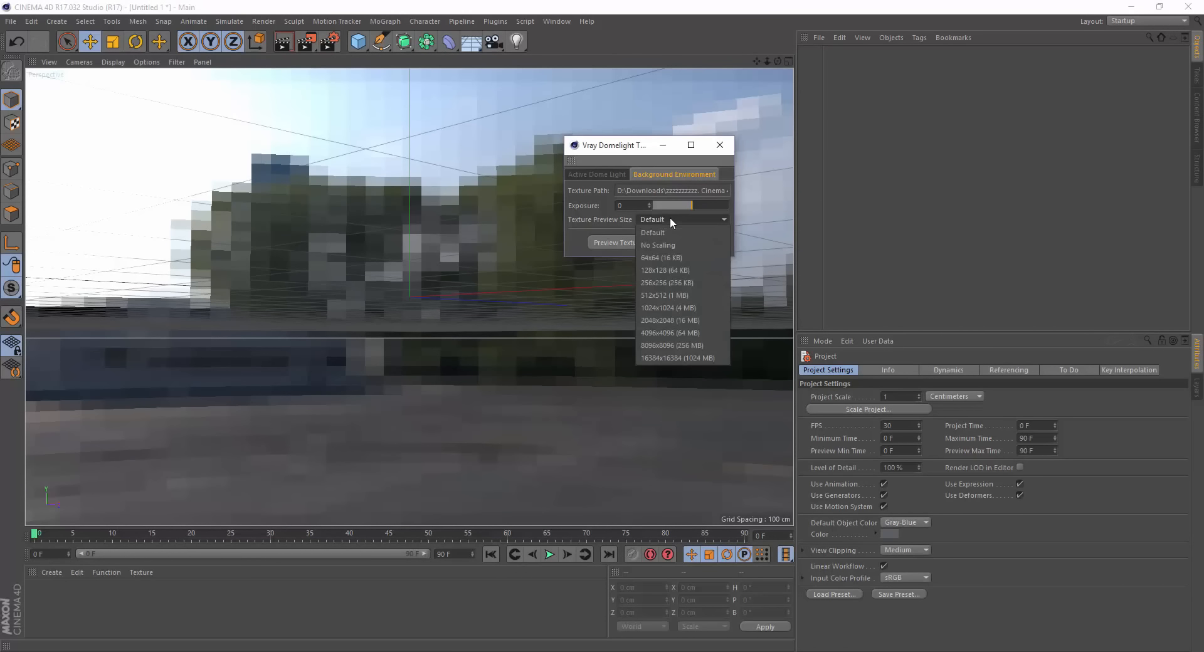
click(671, 318)
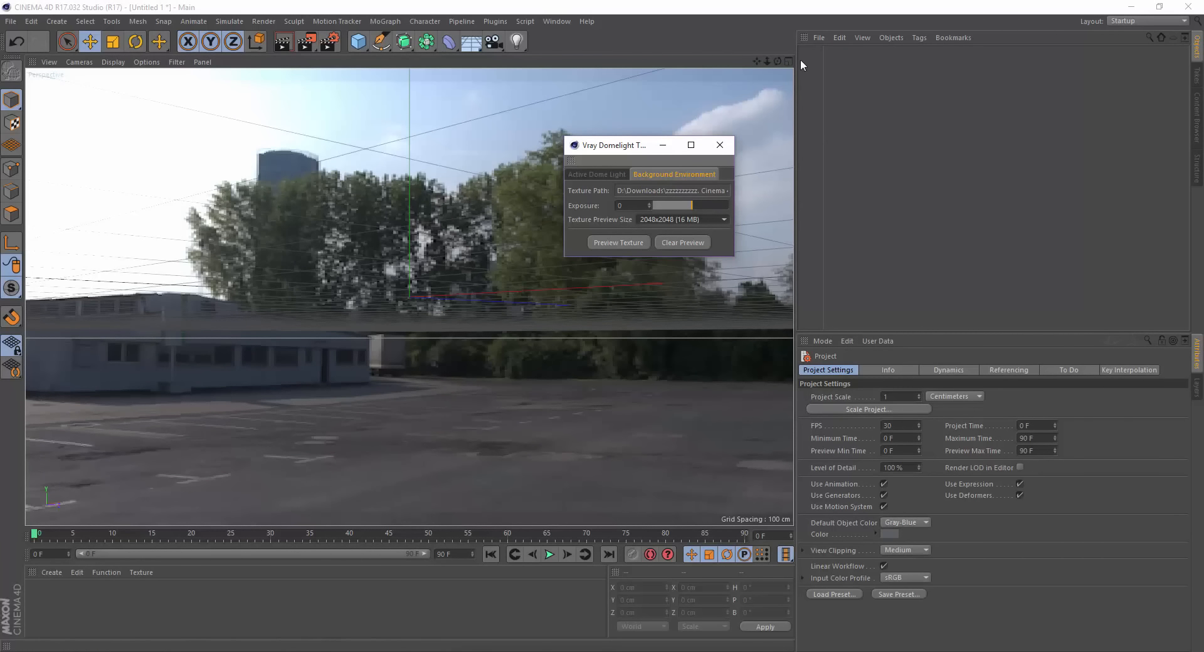
mouse_move(776, 61)
mouse_down()
mouse_move(743, 71)
mouse_move(760, 74)
mouse_up()
drag(637, 148, 887, 218)
Test-render the HDR background from different viewing angles, closing the texture preview before the last render.
click(284, 41)
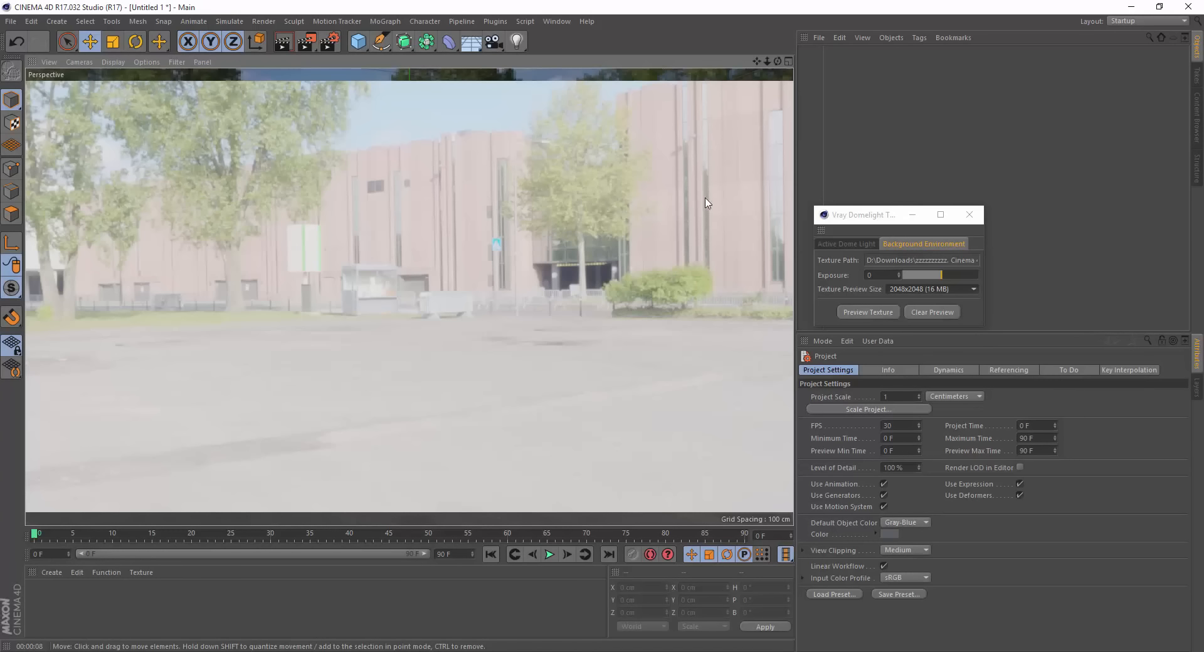
click(687, 163)
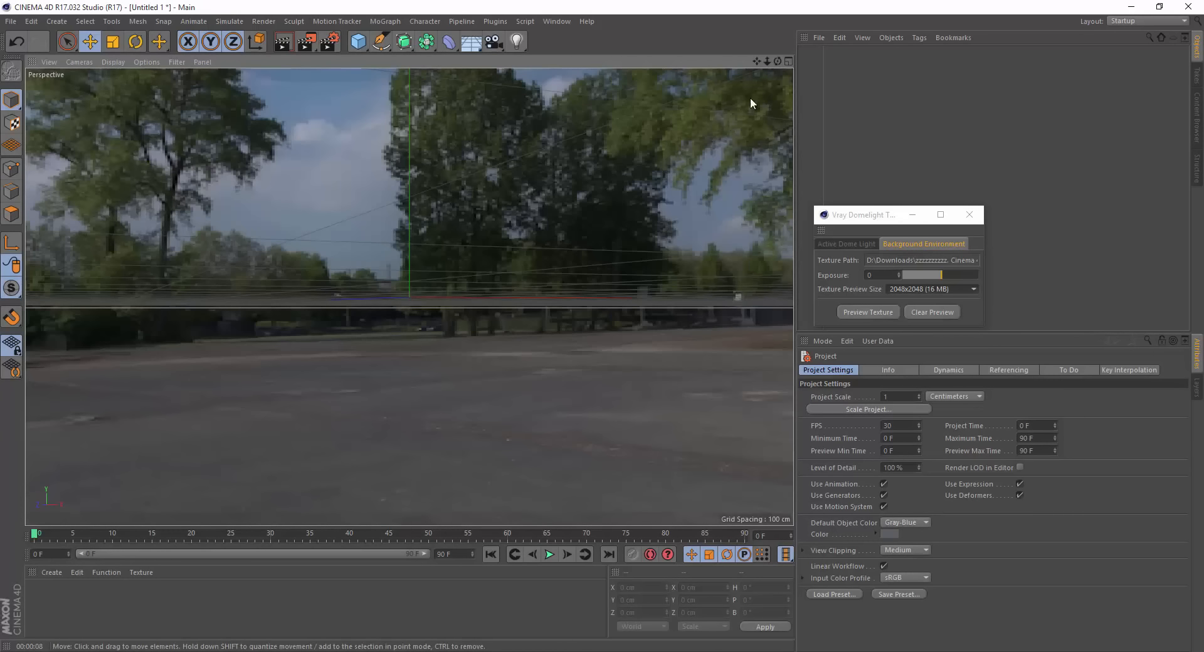
mouse_move(777, 62)
mouse_down()
mouse_move(548, 48)
mouse_move(611, 51)
mouse_move(592, 55)
mouse_up()
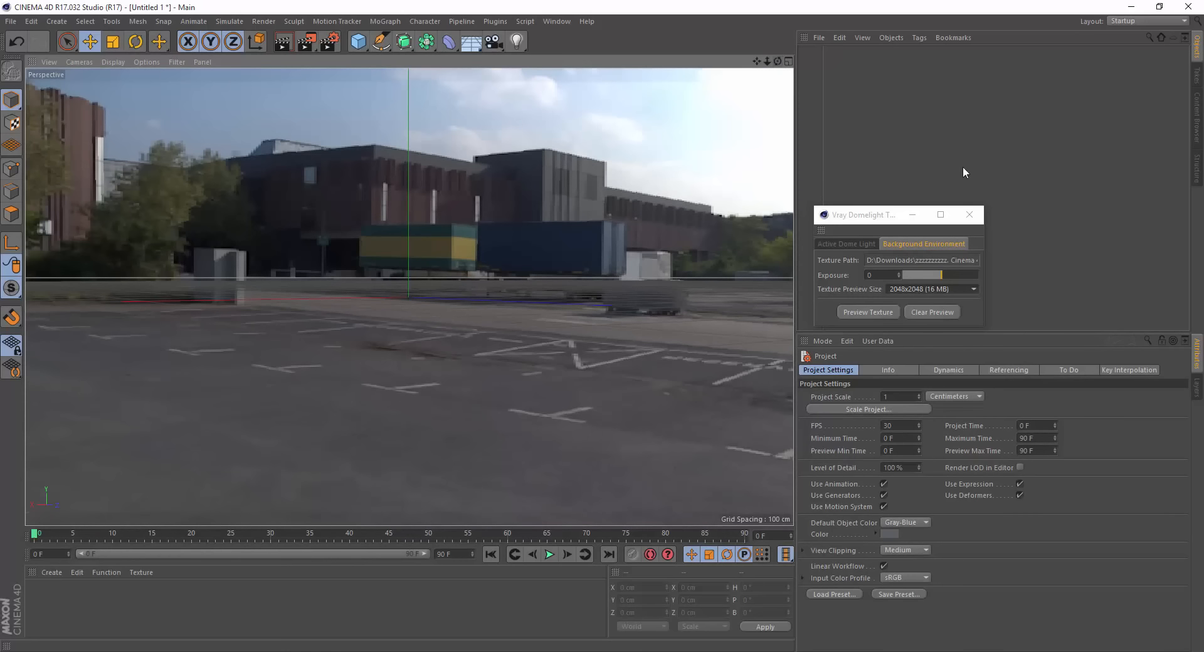
drag(875, 214, 939, 183)
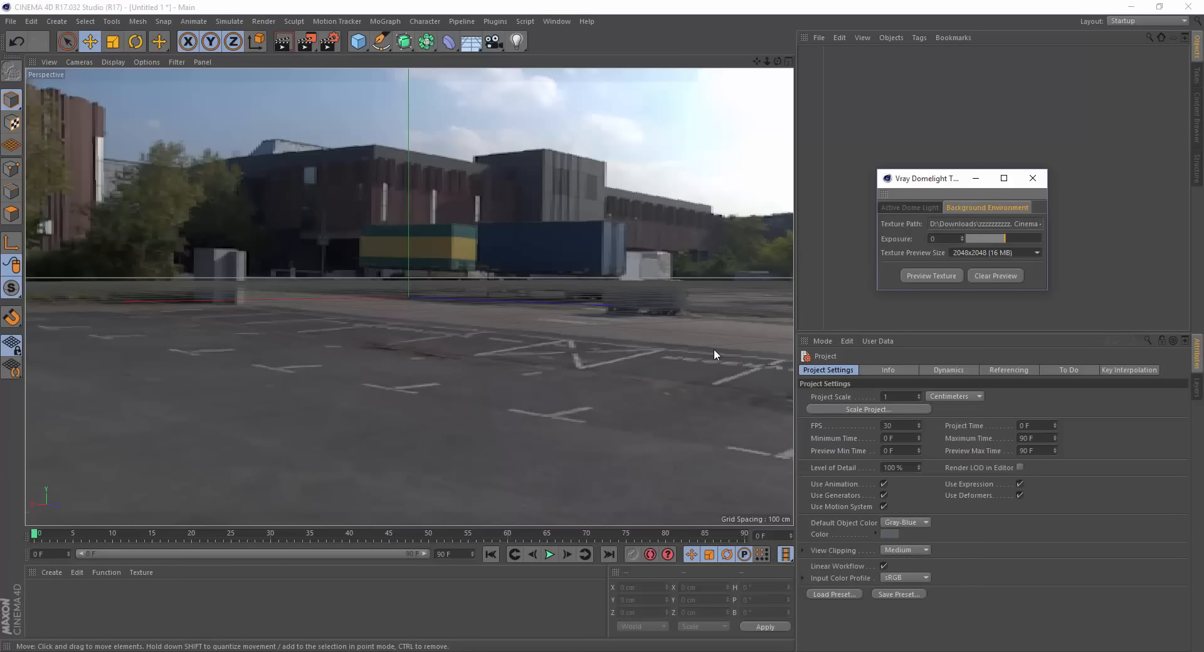
click(1033, 179)
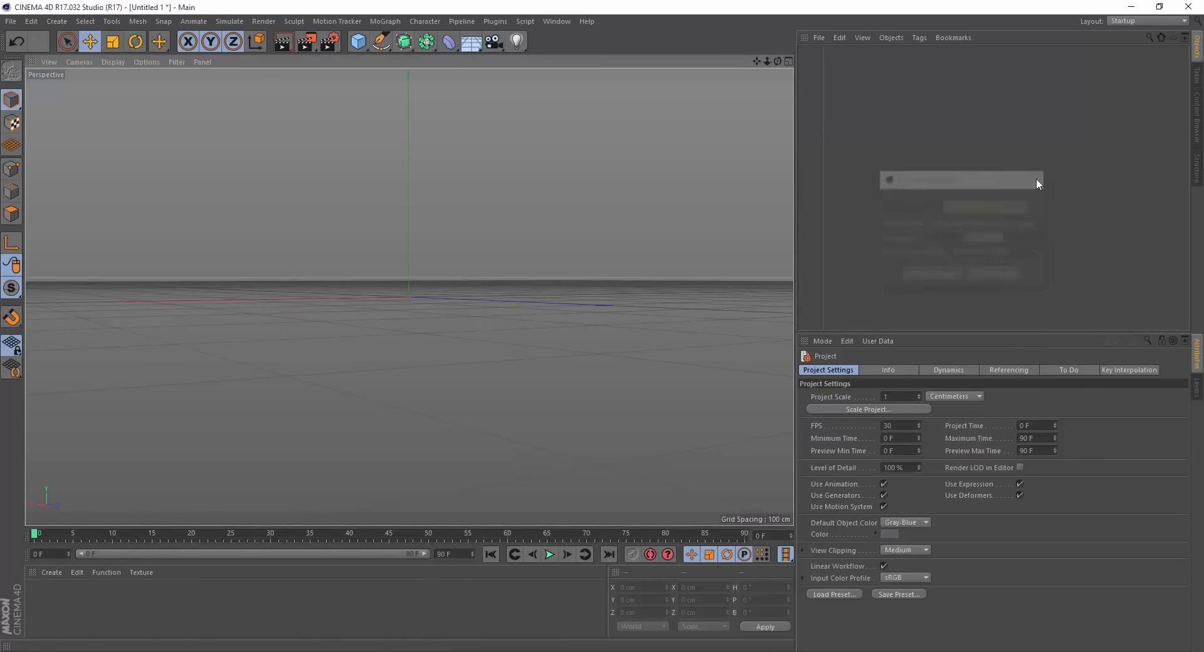
click(284, 43)
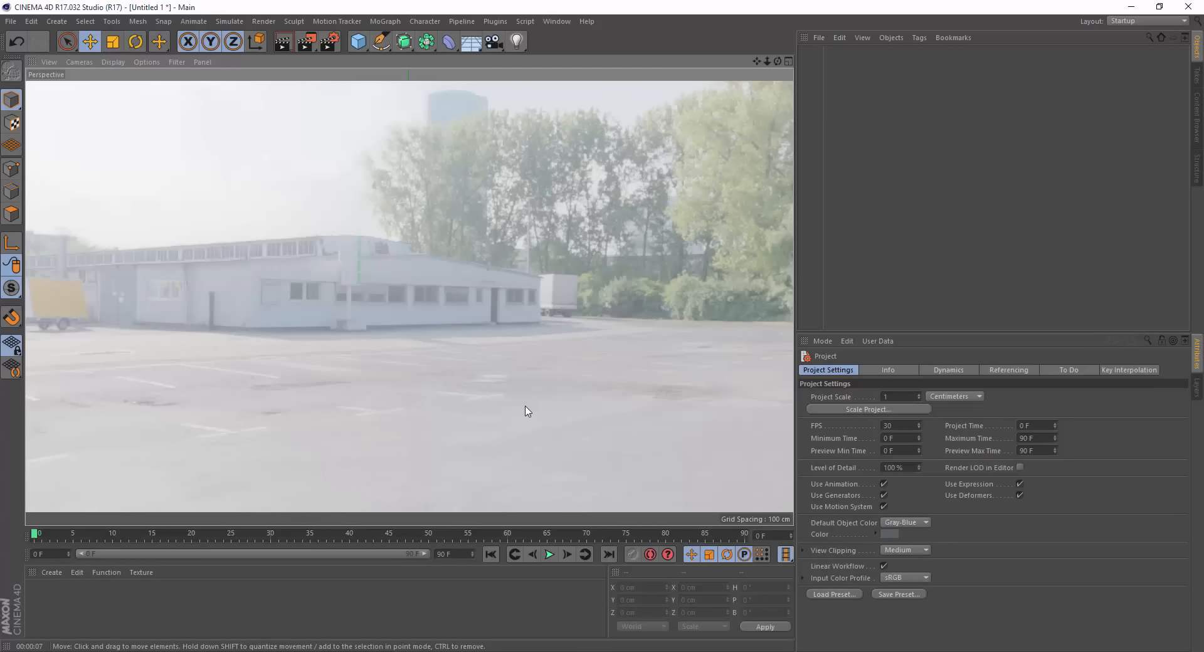
Add a sphere scaled down to about 133 cm in diameter and render it against the background.
click(358, 42)
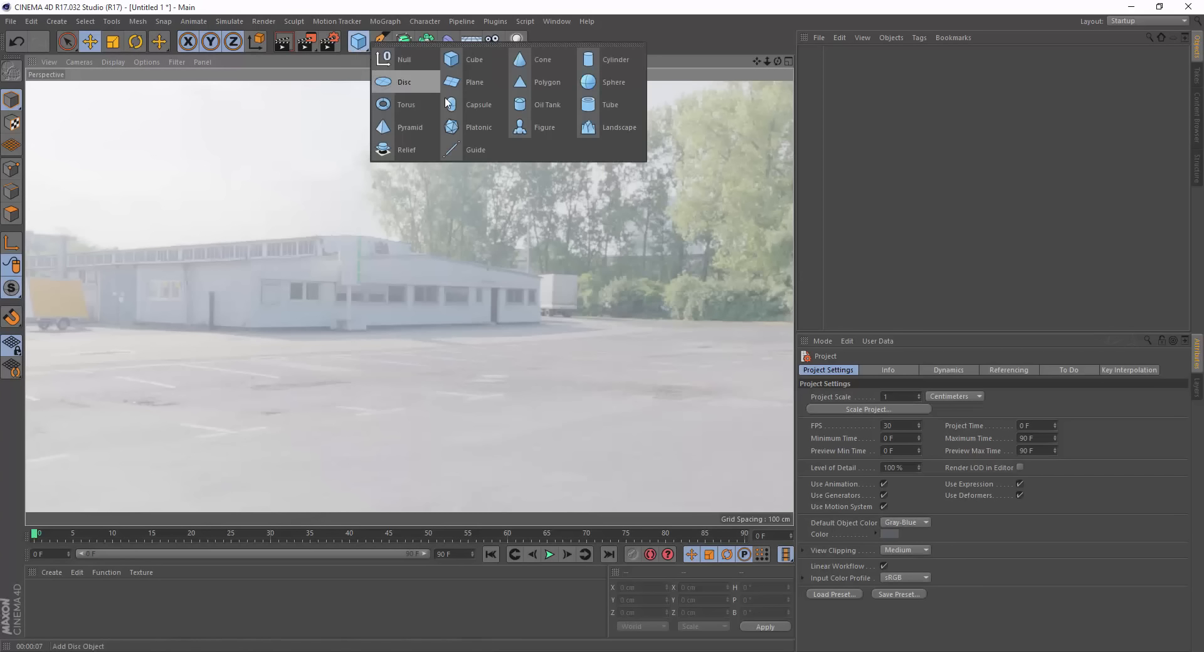
click(622, 84)
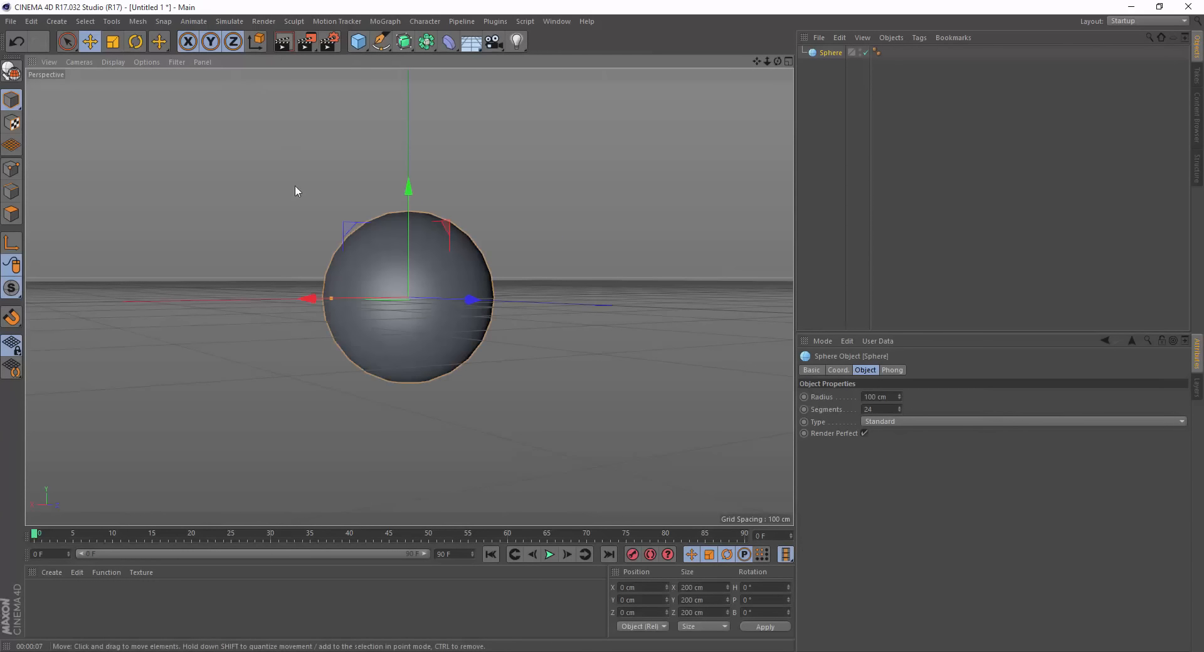
click(113, 41)
drag(675, 408, 437, 383)
click(284, 42)
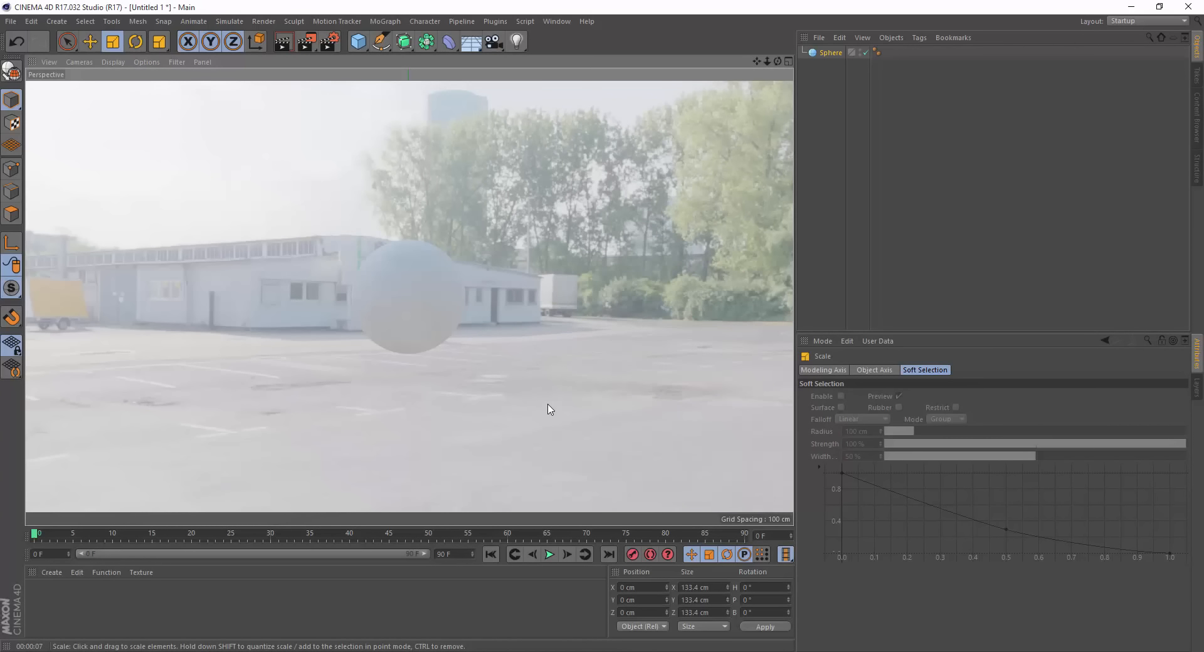
Wrap the V-Ray background environment texture in a Filter shader and open the shader's properties.
click(332, 42)
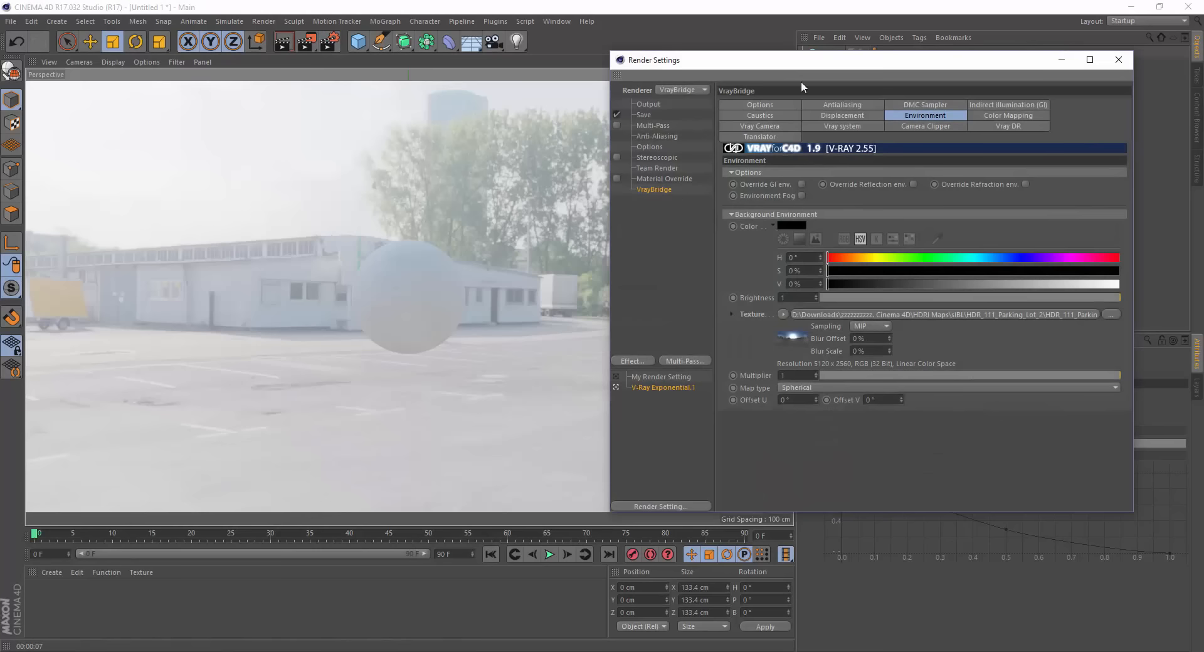
drag(801, 61, 456, 46)
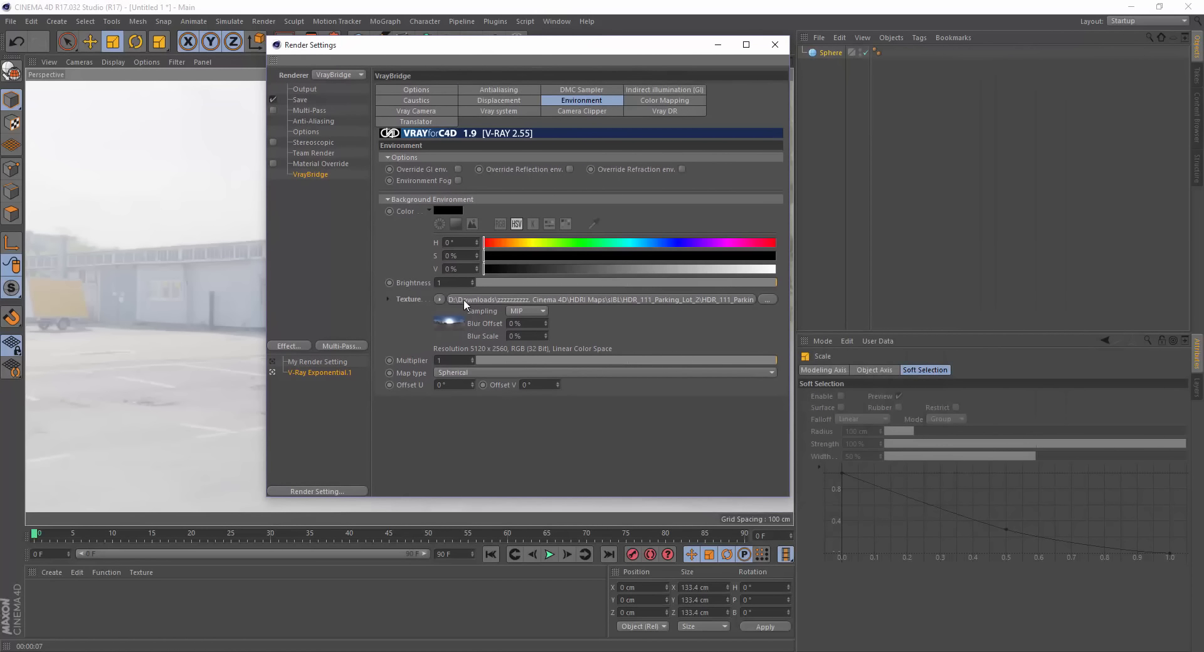
click(439, 299)
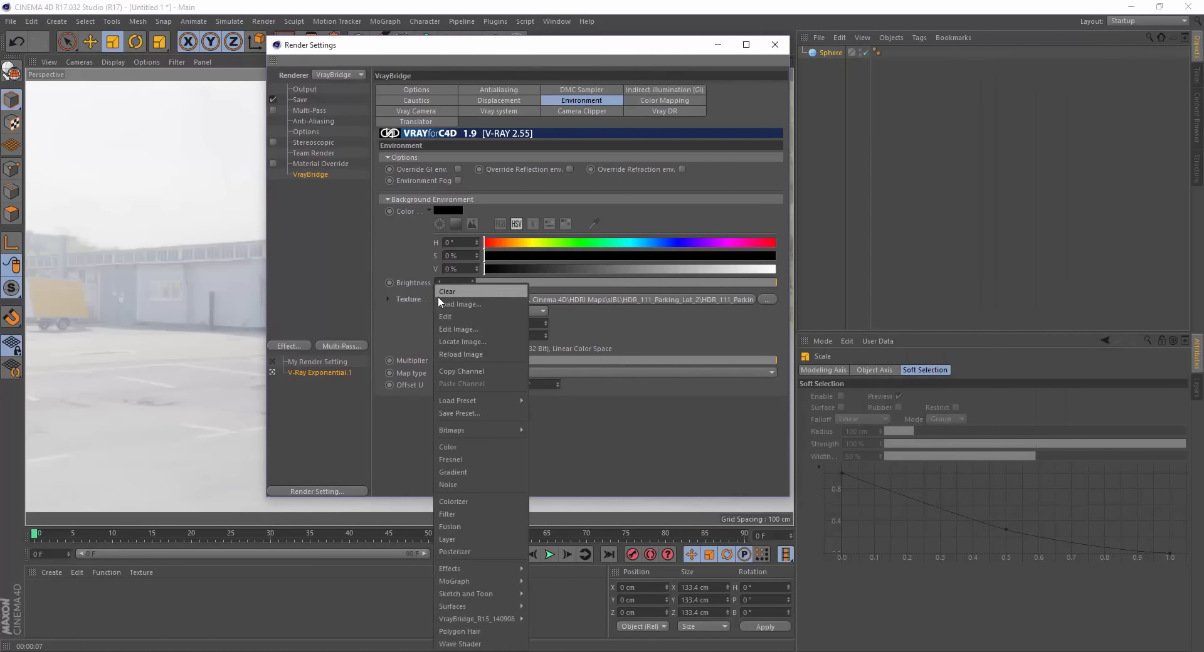
click(454, 514)
click(601, 299)
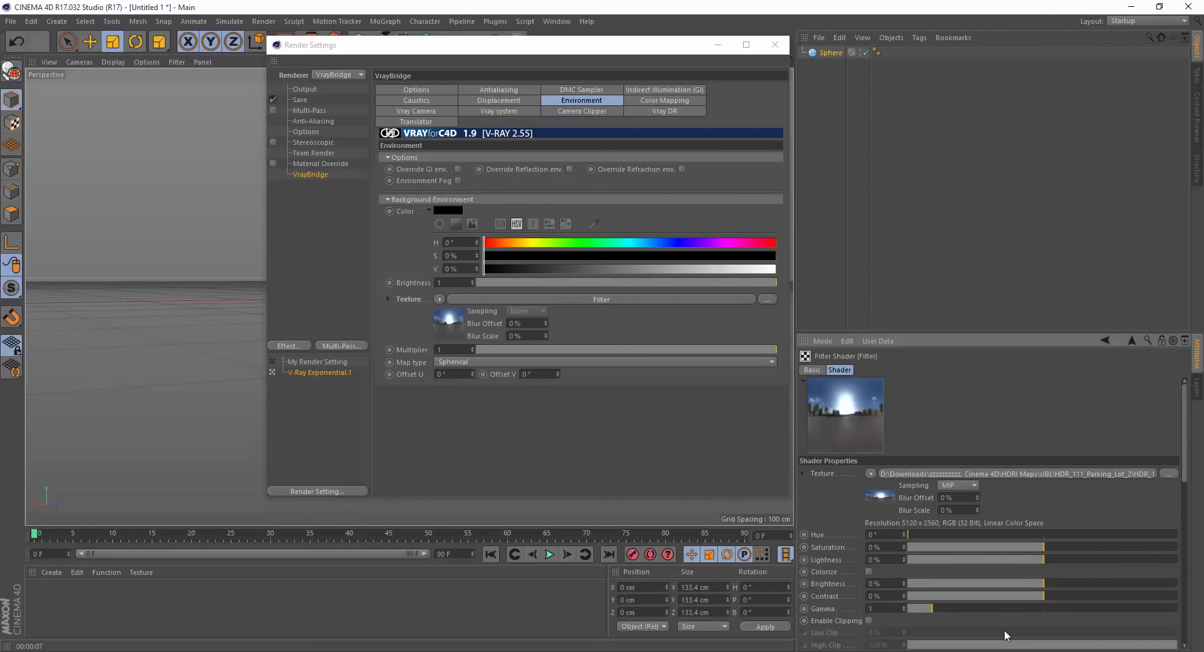
Set the Filter shader's saturation to 6%, contrast to 8% and gamma to 0.8, and re-render the view.
drag(903, 596, 904, 592)
drag(904, 608, 904, 609)
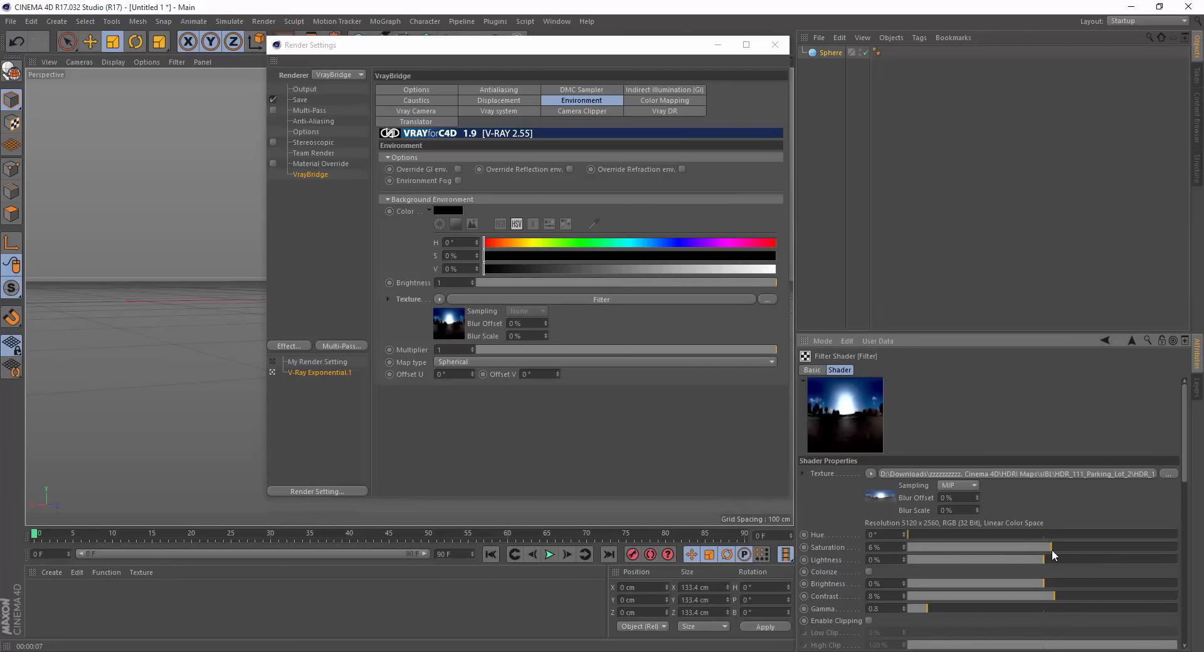
click(772, 46)
click(283, 41)
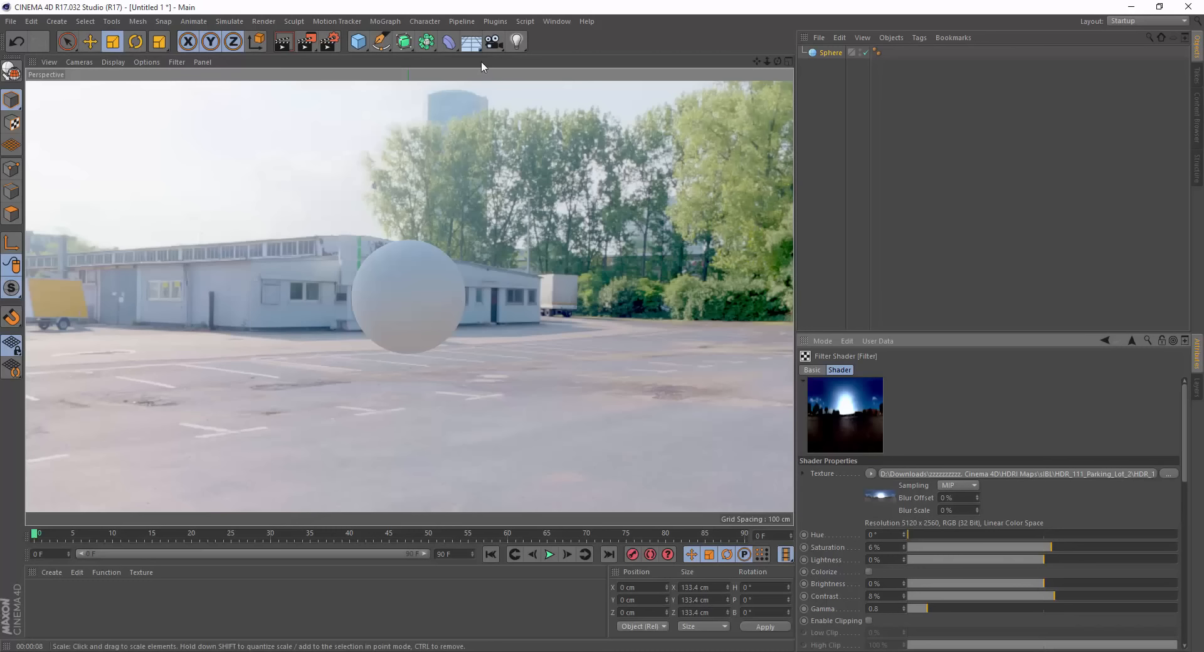
Add a floor object to the scene beneath the sphere's upper half.
click(473, 44)
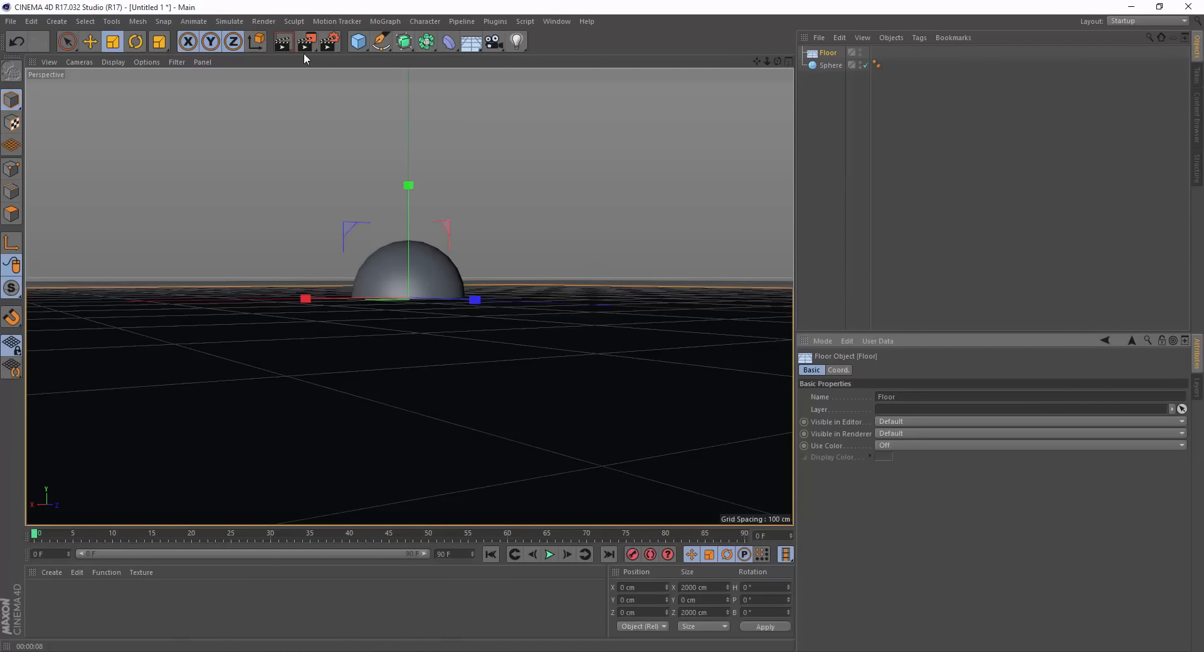
Render the view with the floor in place, and lower the floor to about Y -64 cm beneath the sphere.
click(283, 41)
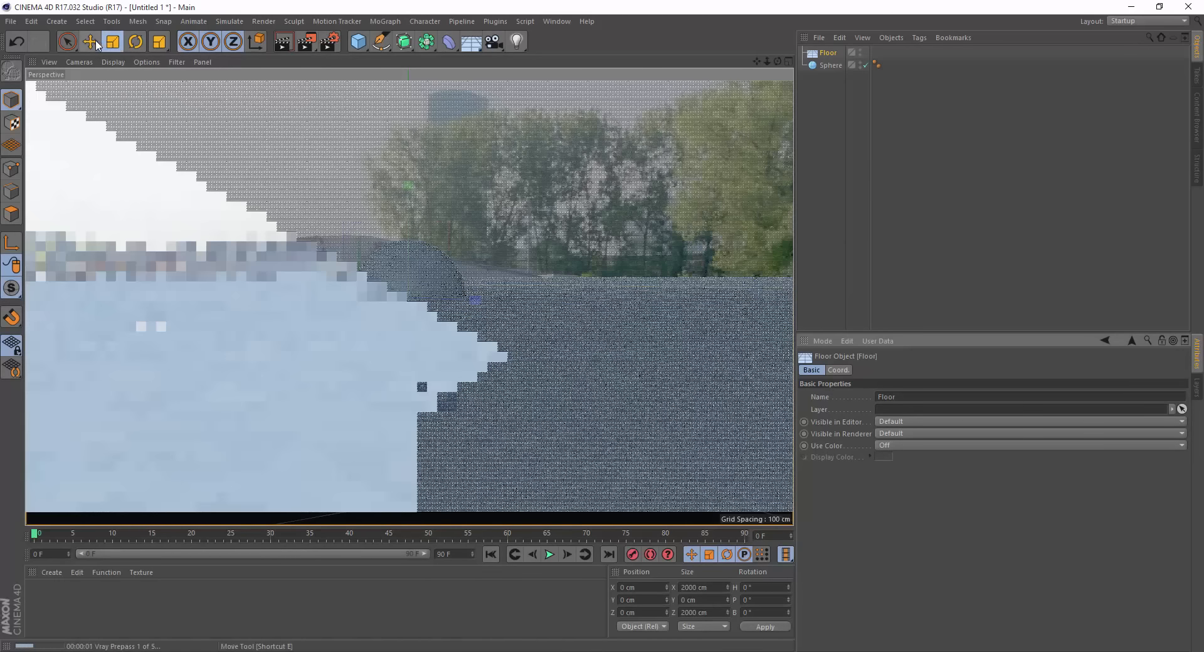
click(90, 42)
drag(407, 187, 402, 244)
Nudge the sphere down to about Y -0.8 cm so that it rests on the floor.
click(454, 292)
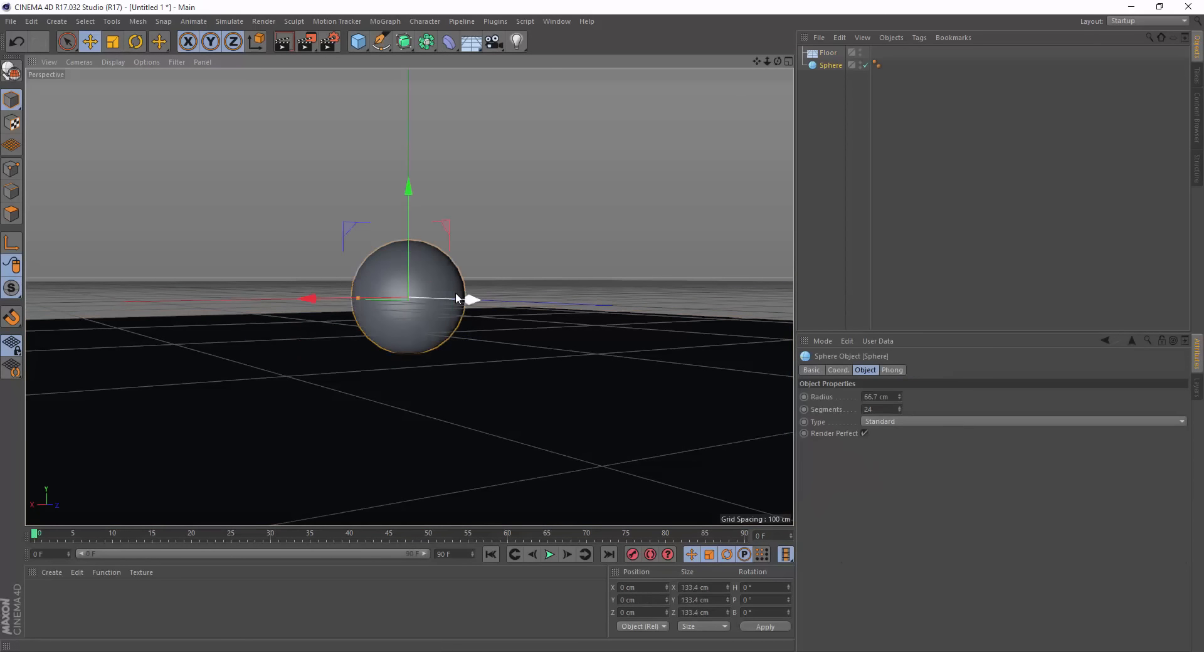
drag(409, 188, 424, 193)
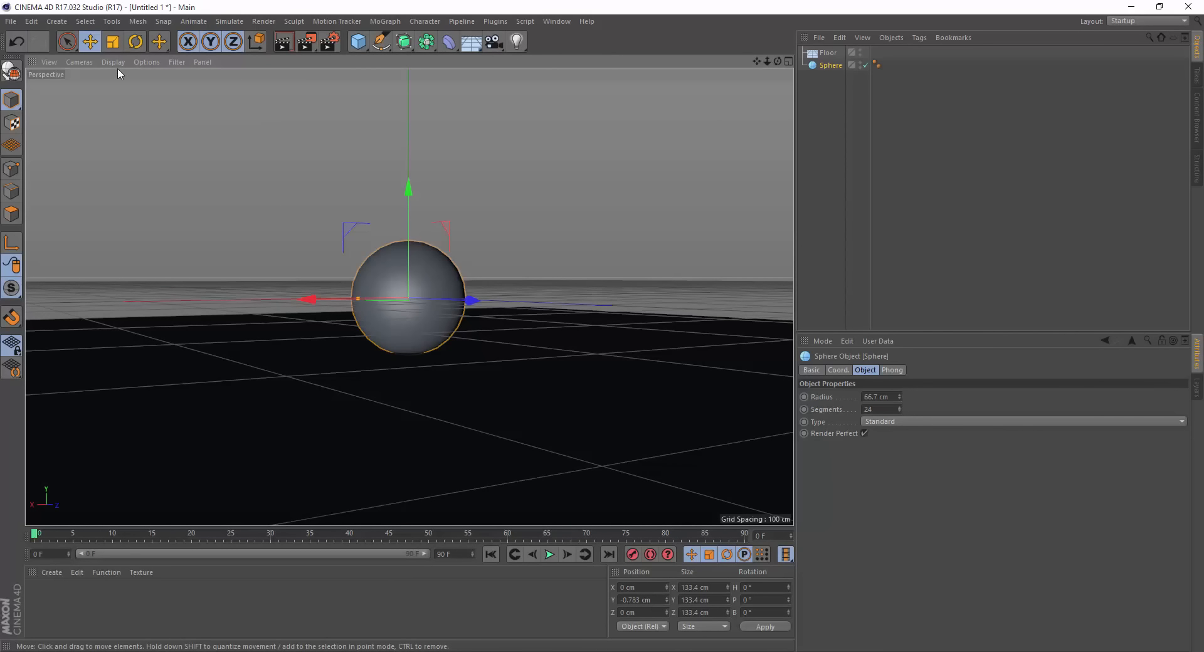
Try Quick Shading as the viewport display mode, and switch back to Gouraud Shading.
click(113, 62)
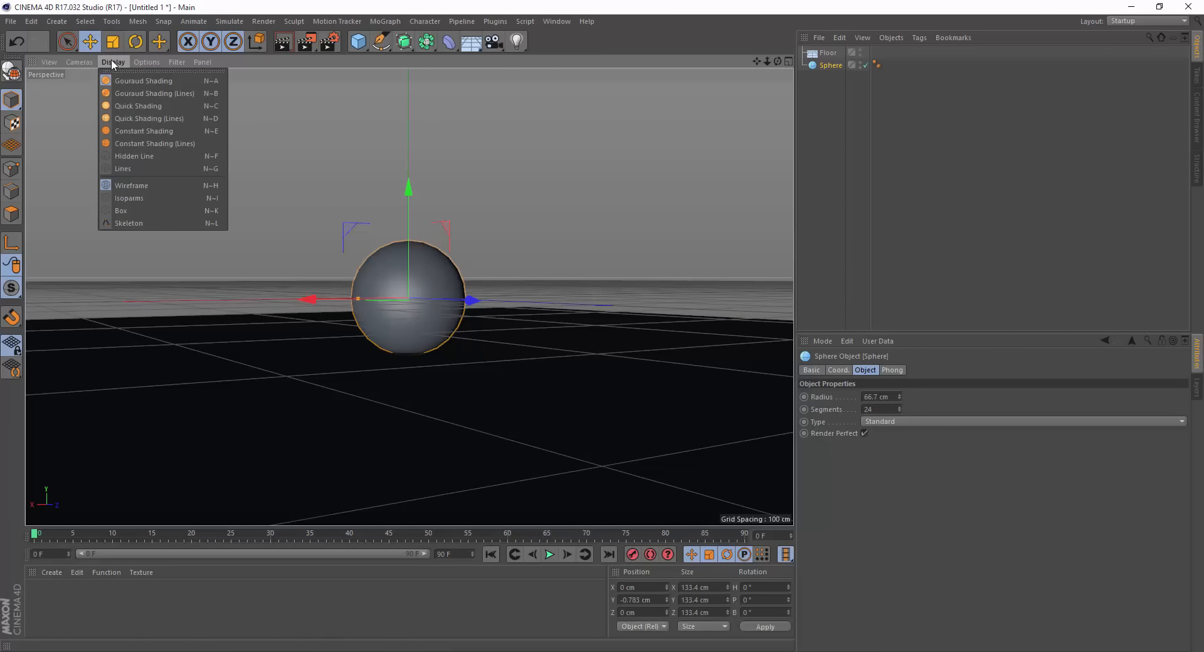
click(143, 106)
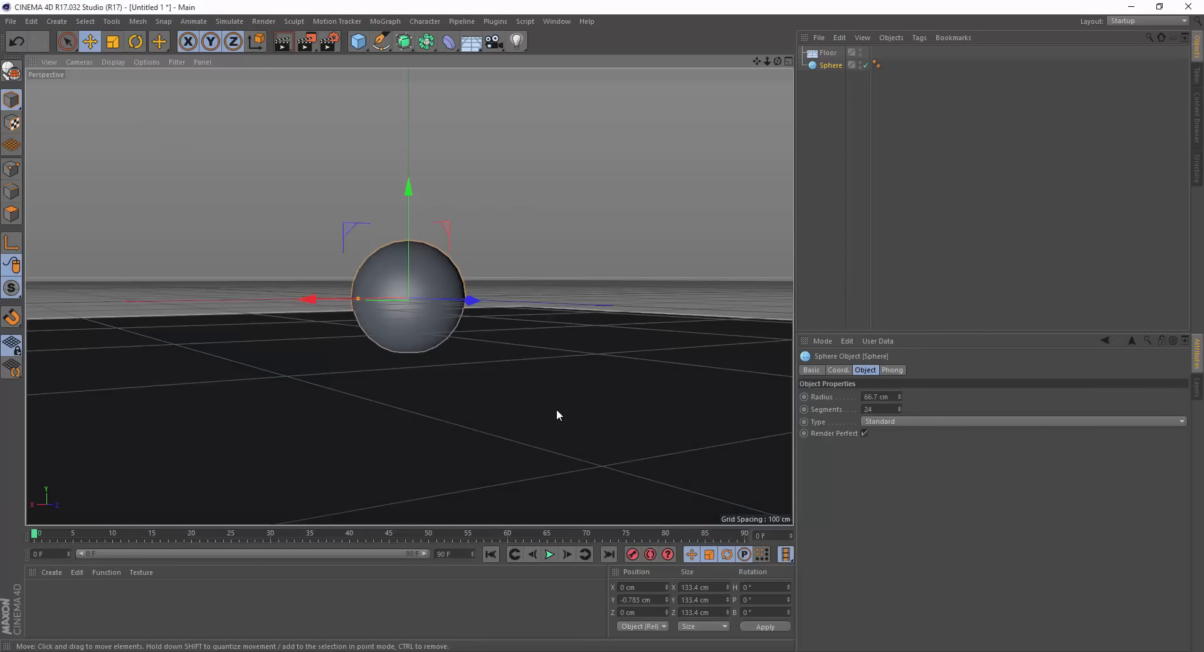
click(119, 61)
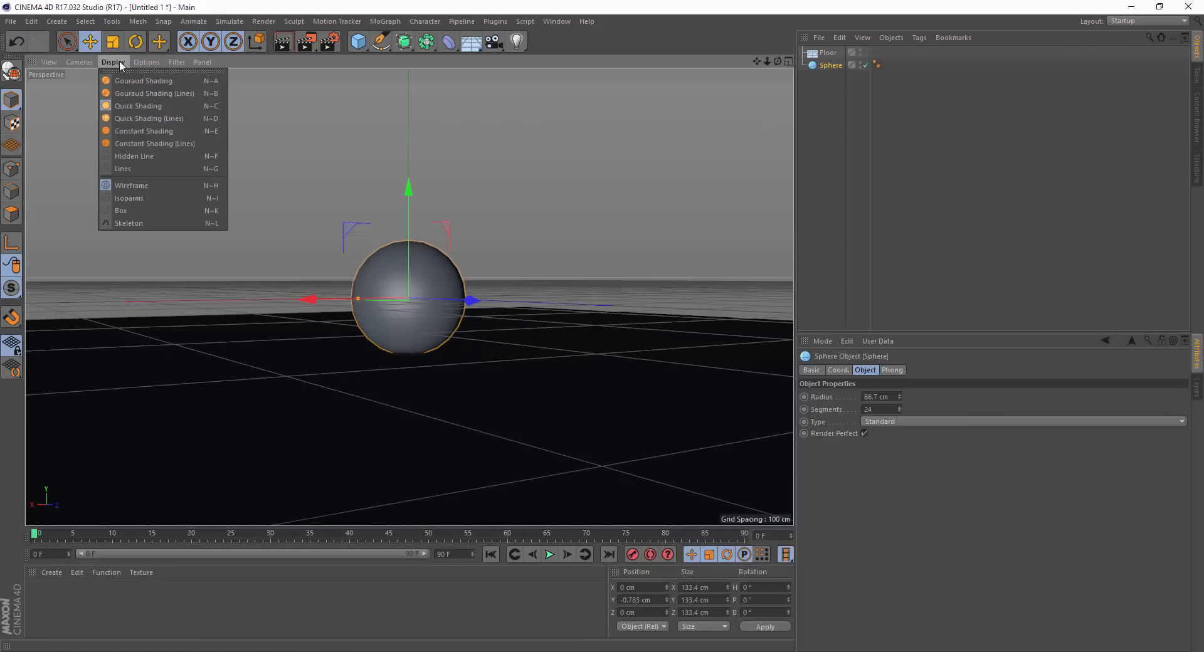
click(143, 81)
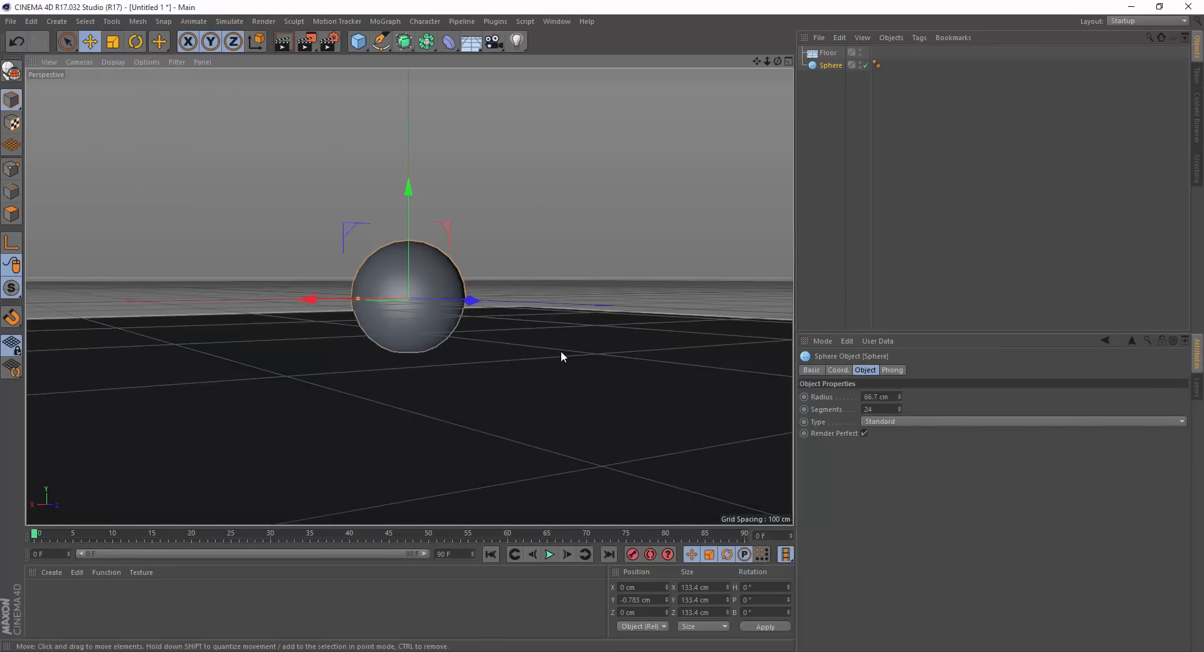
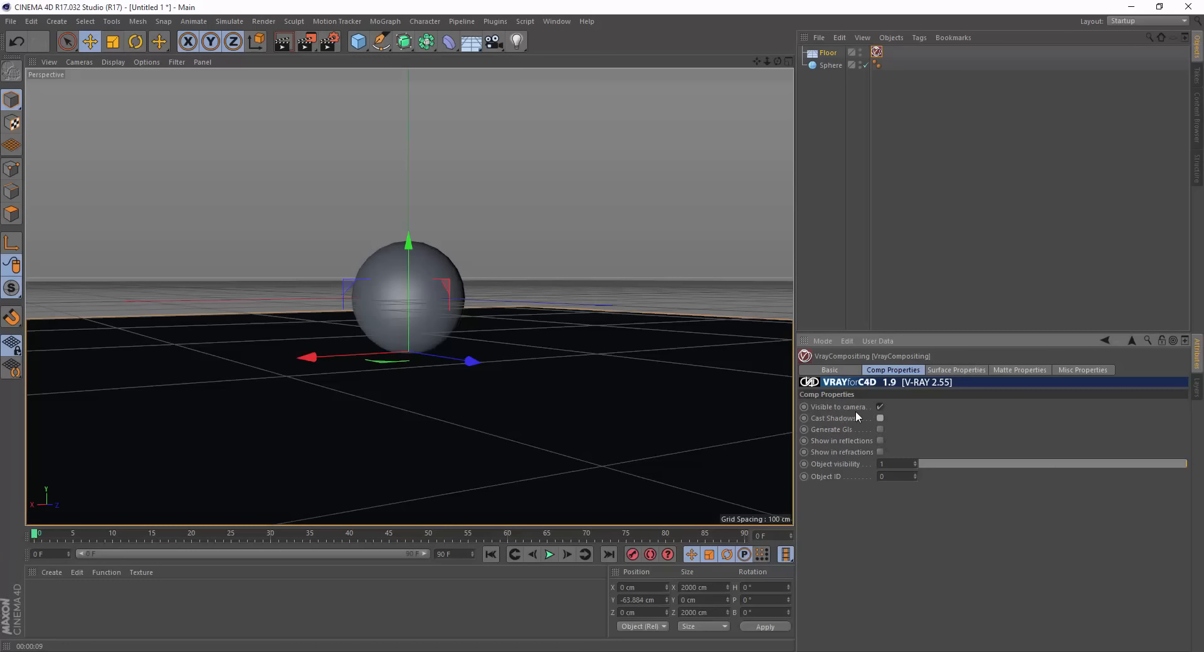
Enable Matte surface and Shadows in the floor's VrayCompositing tag, and render the view.
click(1036, 370)
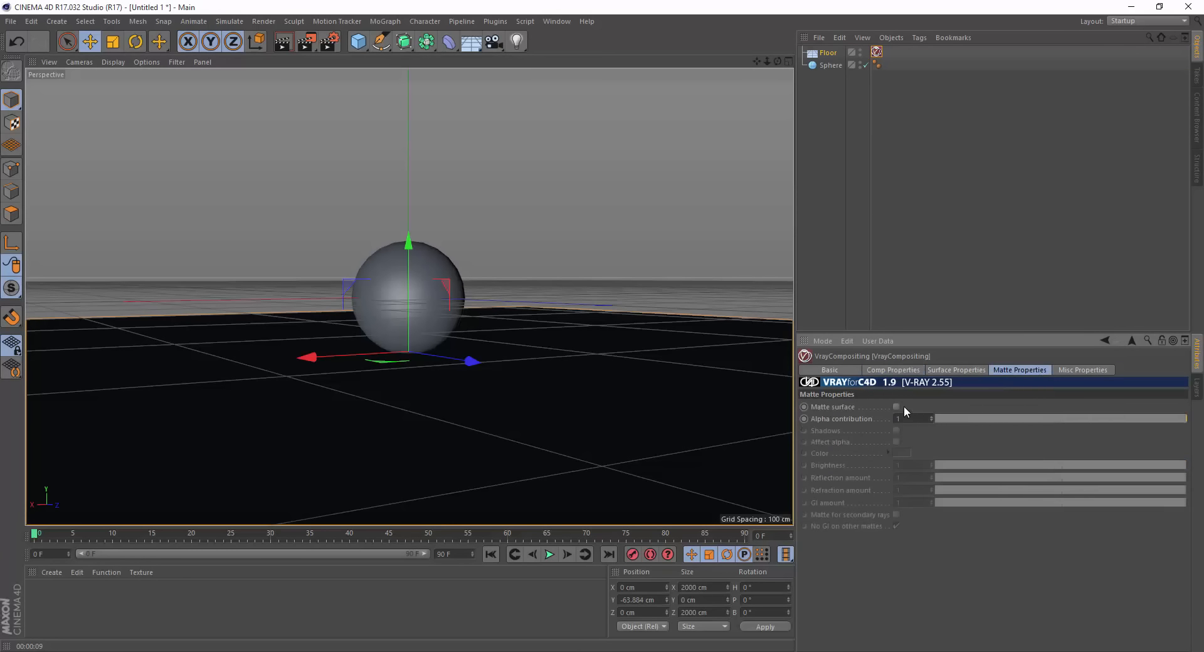
click(896, 406)
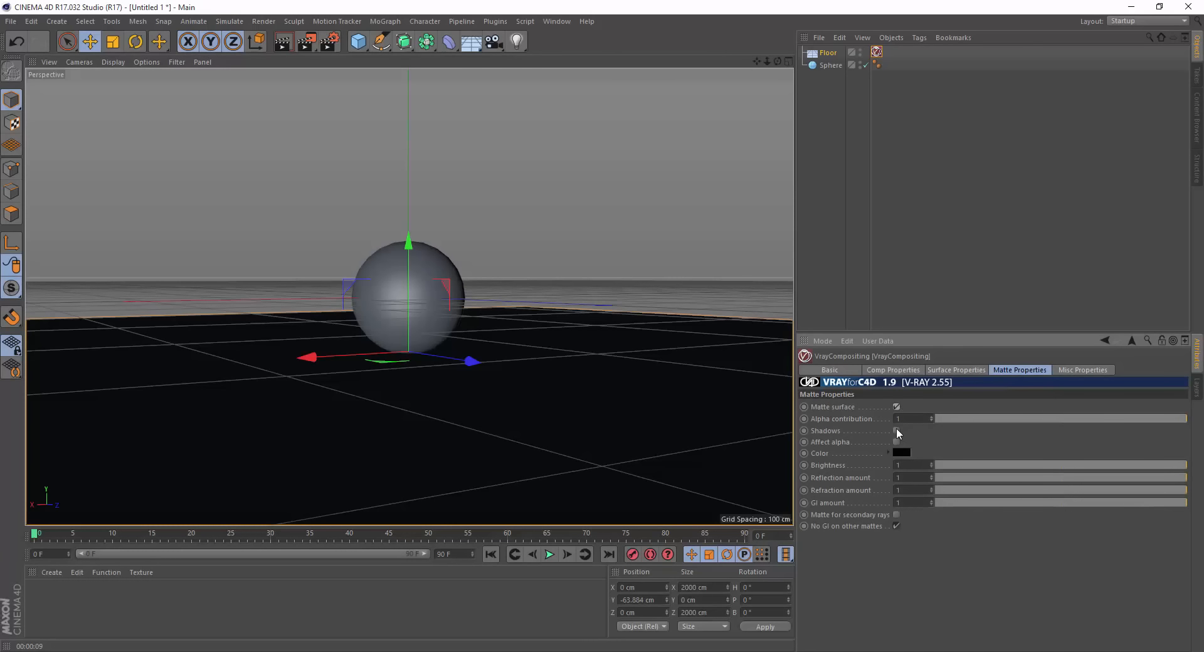
click(897, 431)
key(ctrl+r)
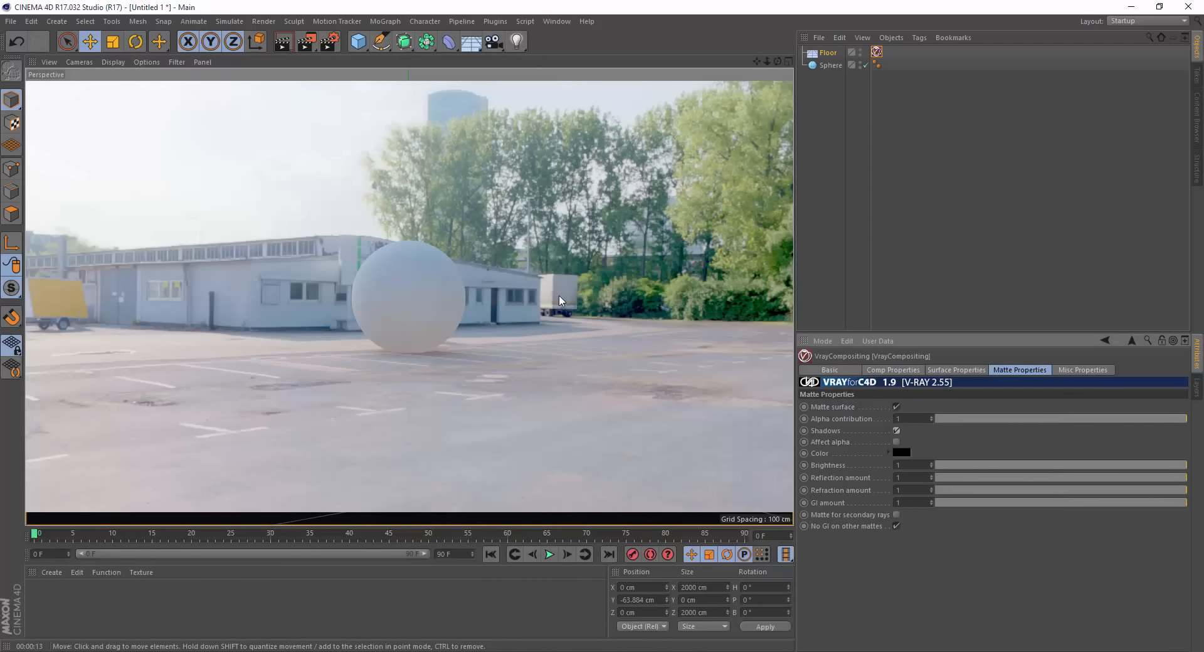
Move the sphere to about X 84 cm, Z 174 cm and scale it down to about 89 cm in diameter.
click(442, 306)
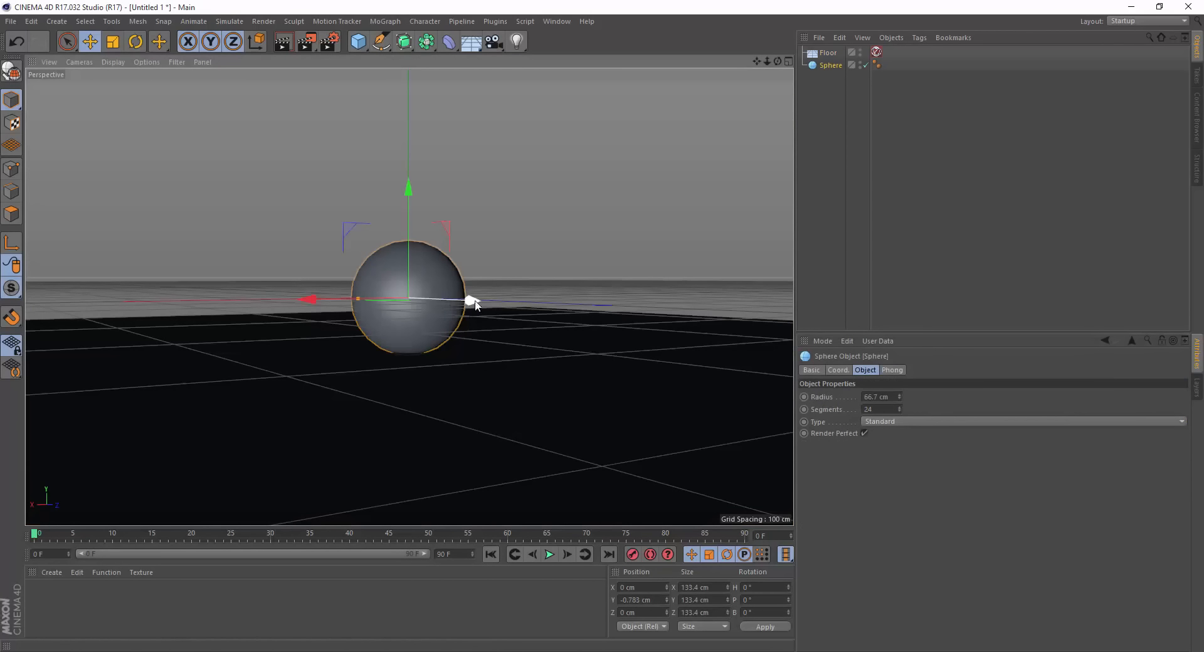
mouse_move(474, 306)
mouse_down()
mouse_move(509, 311)
mouse_move(508, 333)
mouse_up()
drag(420, 306, 331, 306)
click(115, 42)
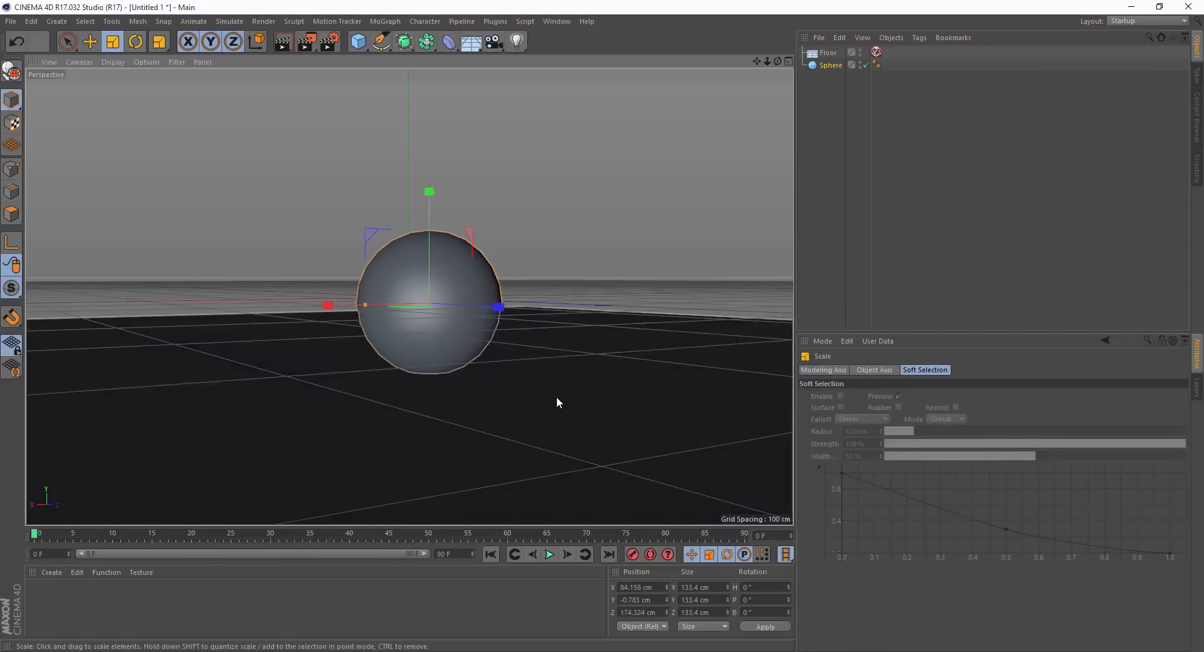
drag(555, 397, 337, 390)
Lower the sphere onto the floor at about Y -21.6 cm and render the view.
click(101, 40)
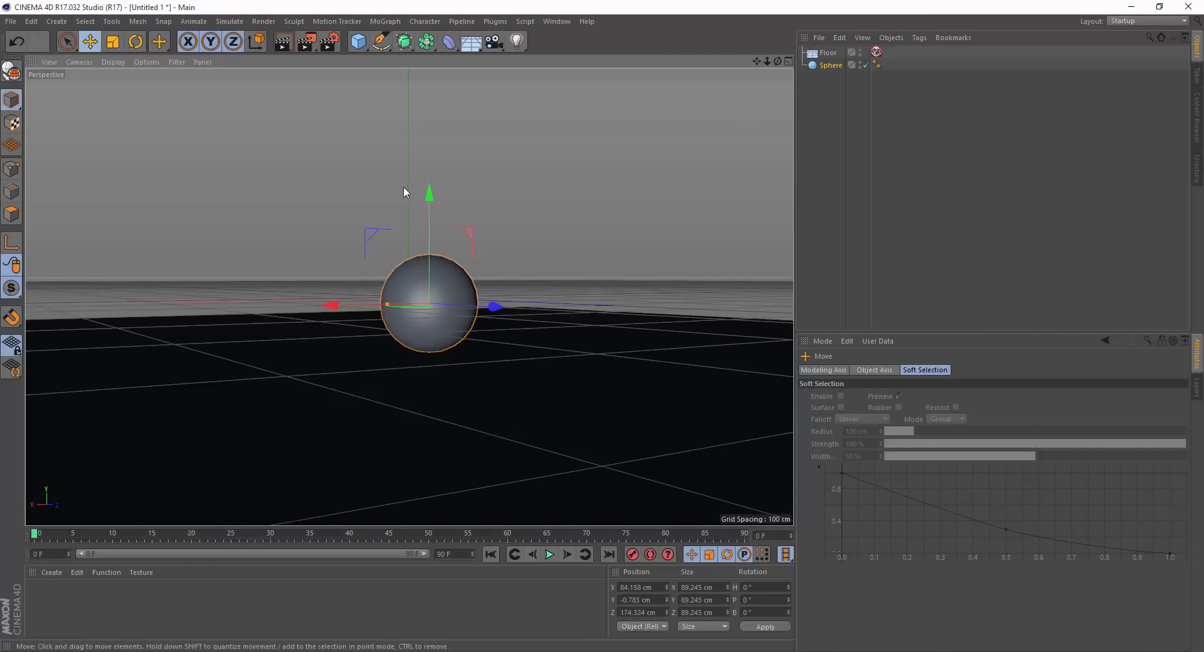
drag(429, 192, 430, 219)
click(283, 41)
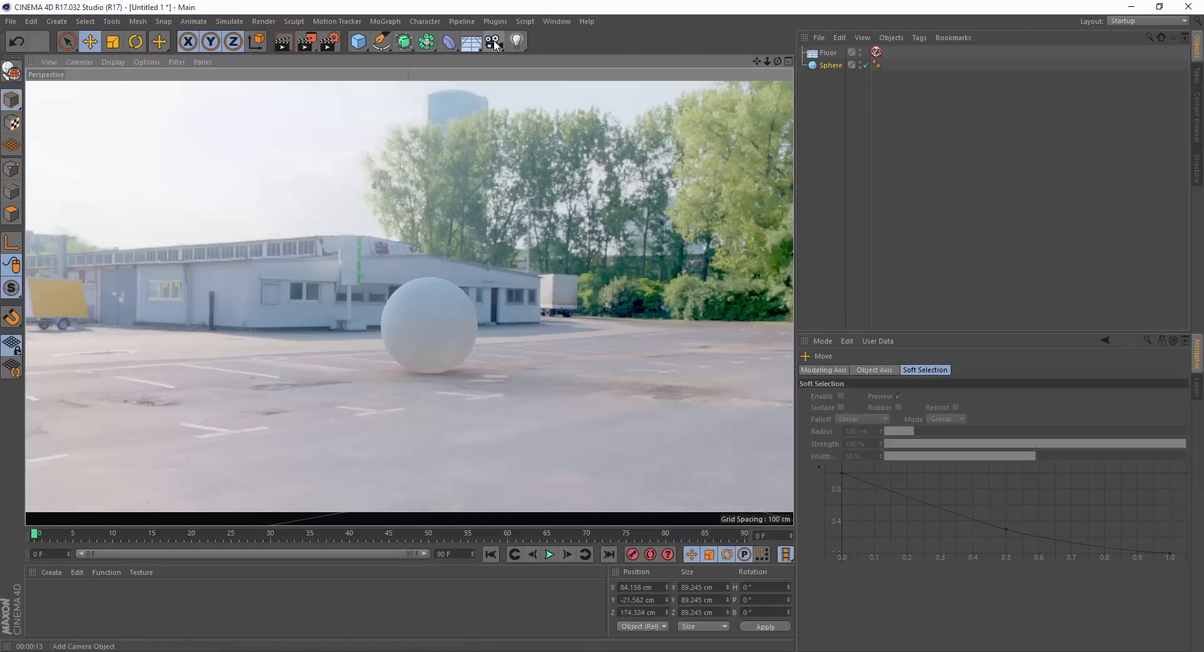
Add a target spot light and make the sphere a child of the light's target object.
drag(514, 42, 571, 83)
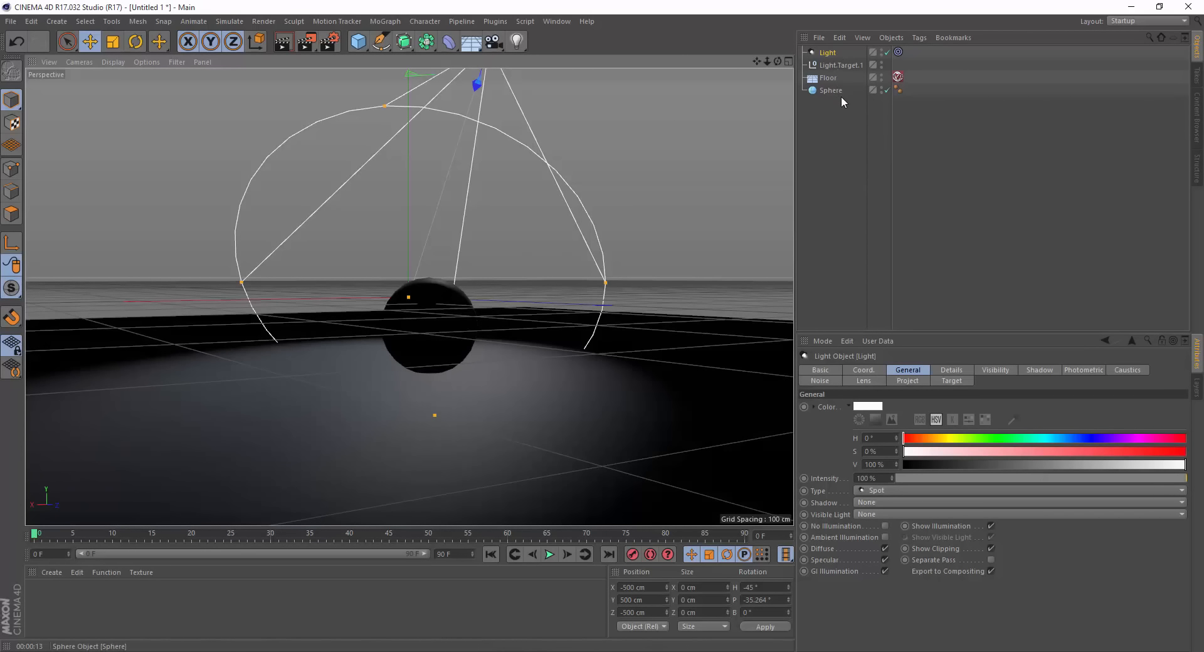
drag(837, 89, 846, 68)
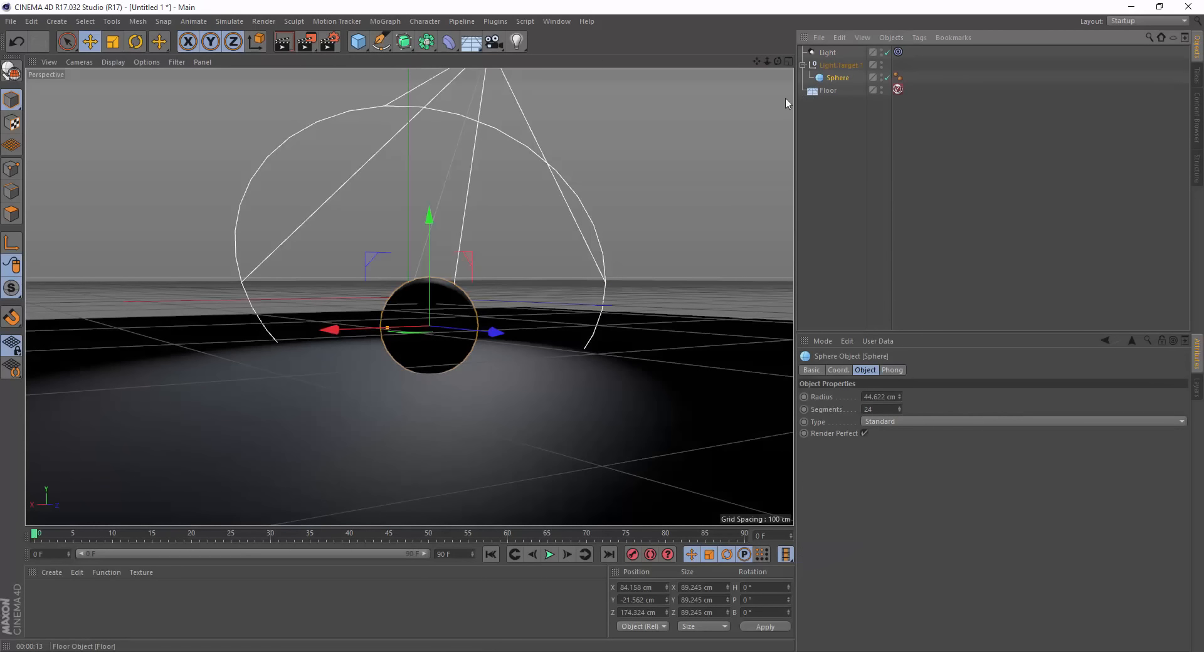
Move the light above and to one side of the sphere, at about X 61 cm, Y 208 cm, Z -593 cm.
click(829, 53)
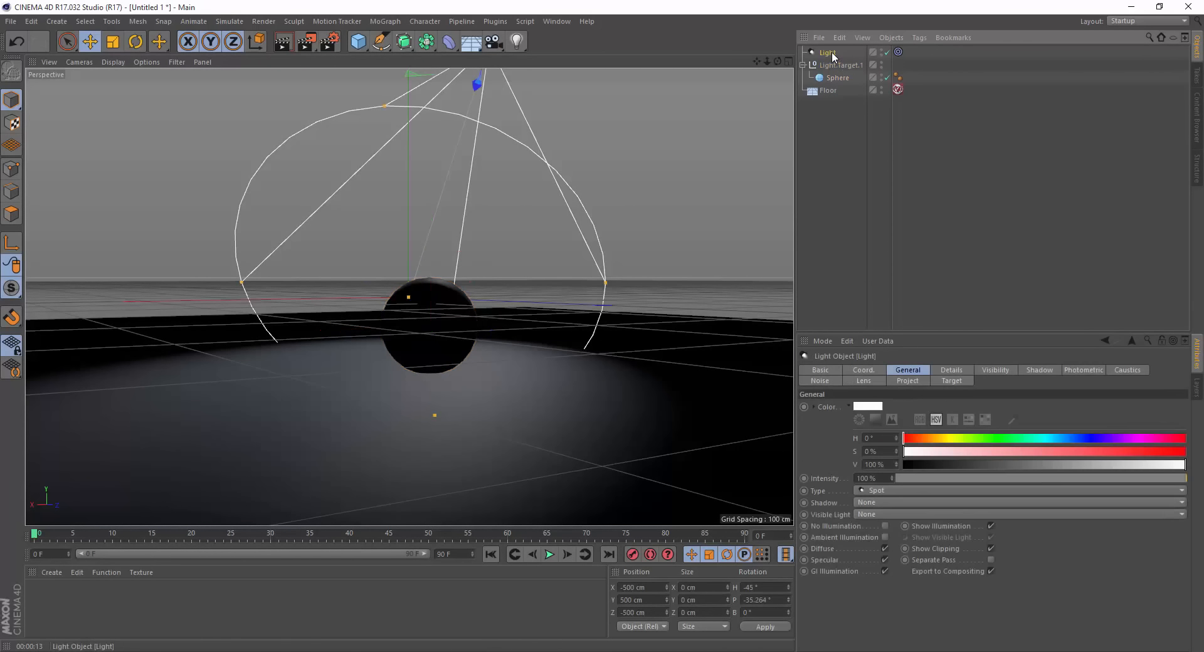
drag(767, 61, 73, 170)
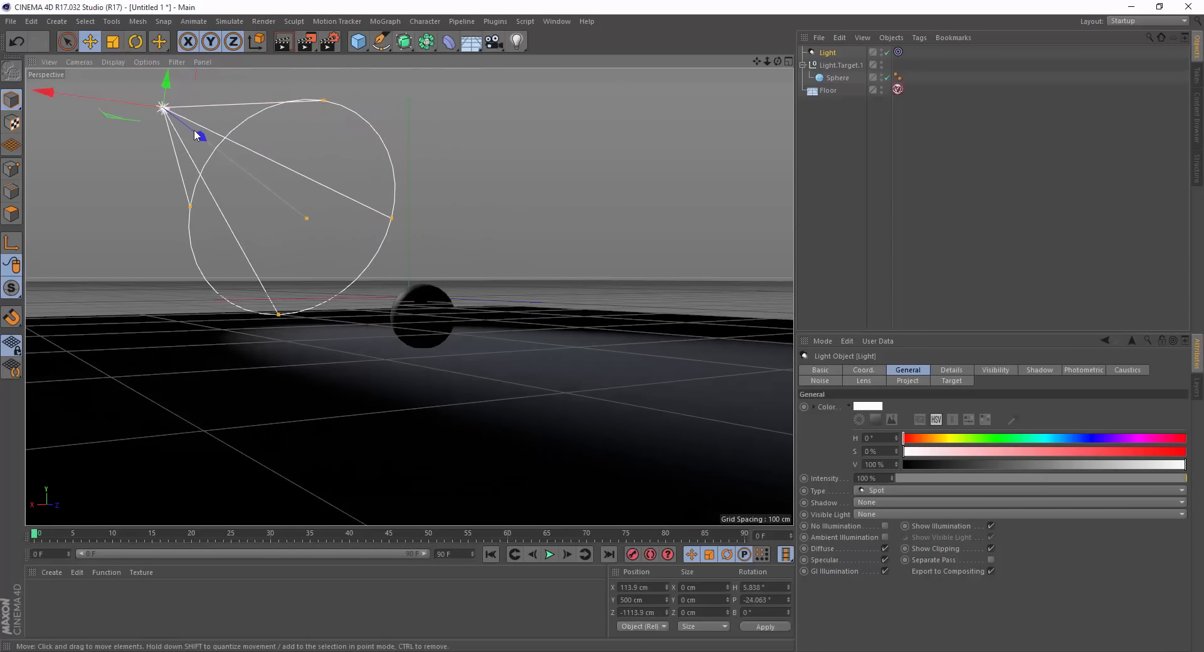
drag(197, 134, 272, 201)
mouse_move(270, 88)
mouse_down()
mouse_move(262, 122)
mouse_move(262, 108)
mouse_up()
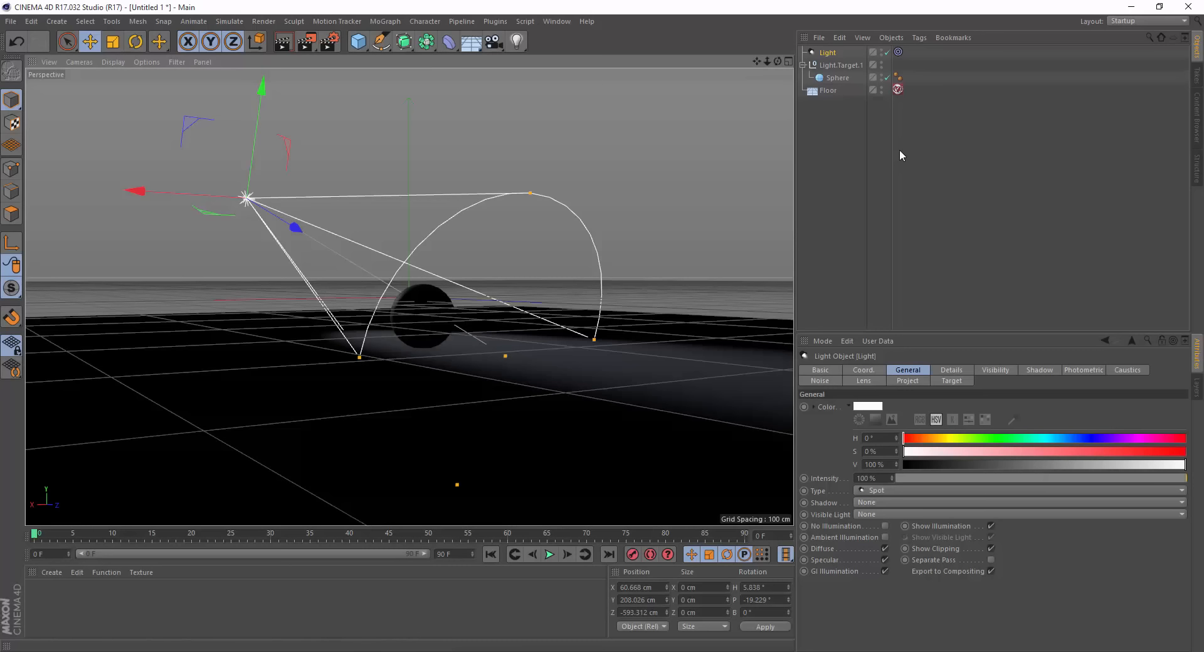
Add a VrayLight tag to the light, set its light type to Infinite light and enable shadows.
right_click(831, 54)
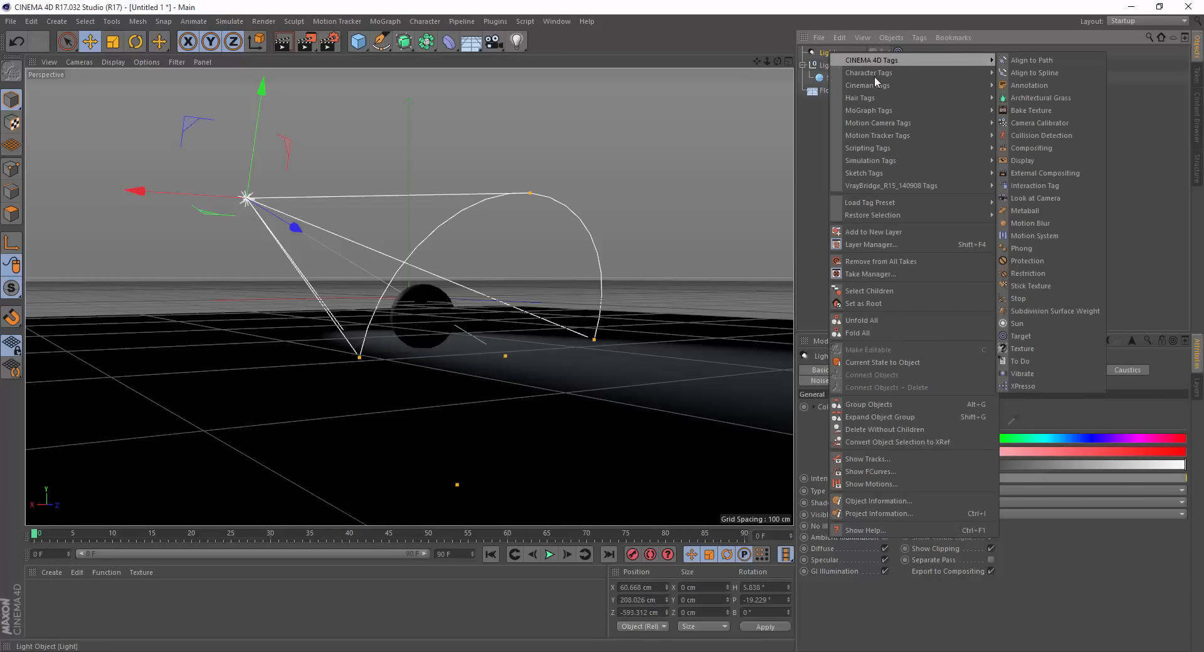
mouse_move(890, 187)
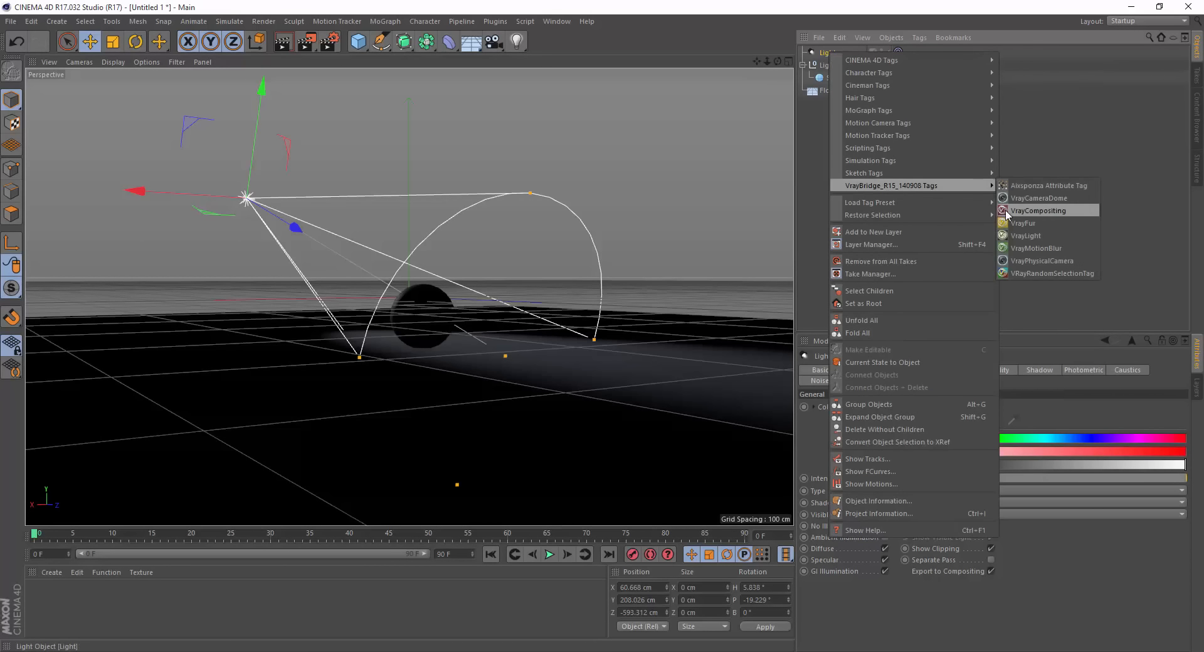
click(1026, 236)
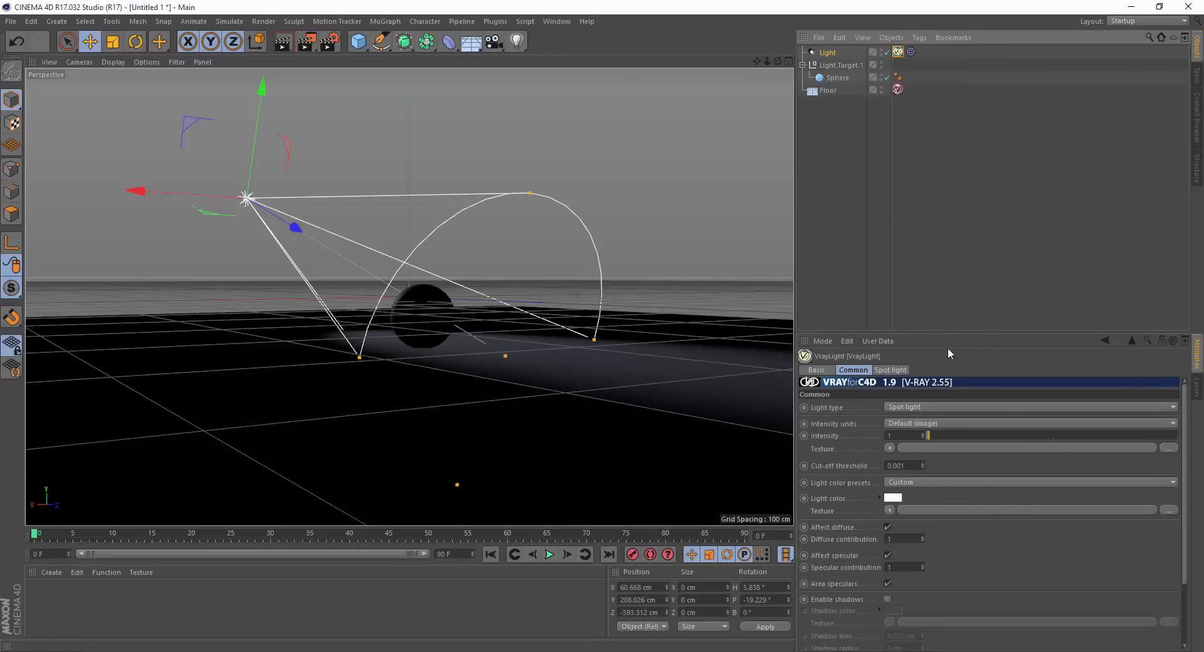
click(927, 409)
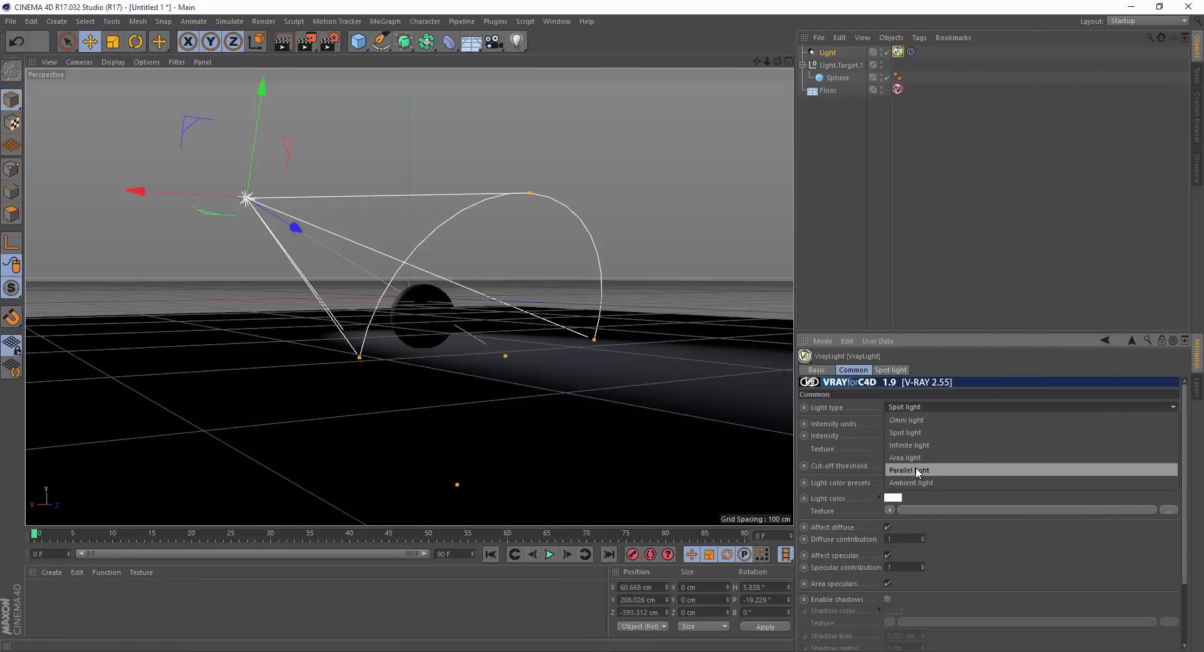
click(915, 444)
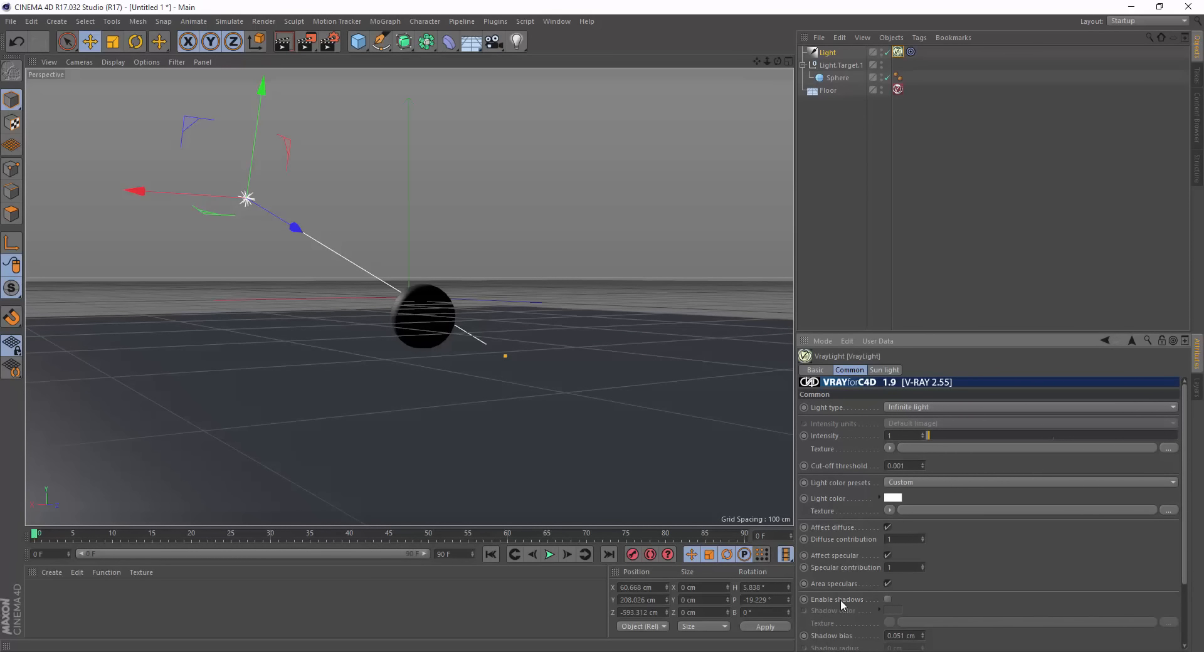
click(887, 599)
Try the VrayLight tag's Physical Sun option and its Override BG Env. setting, and turn Physical Sun off again.
click(889, 371)
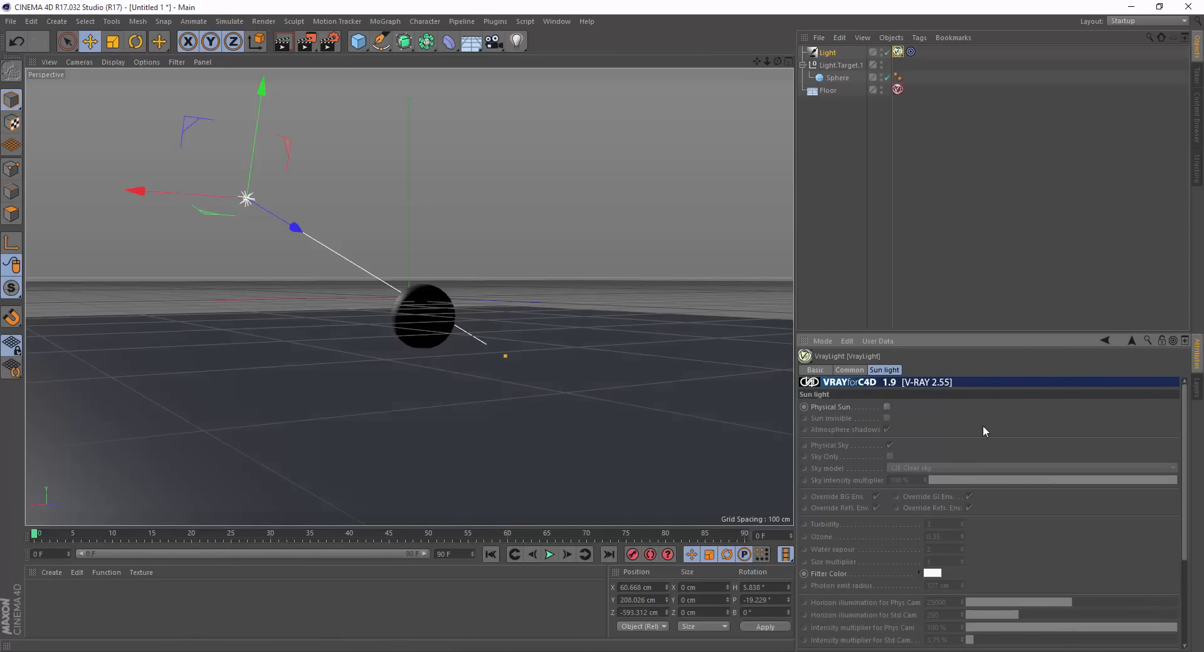
click(888, 407)
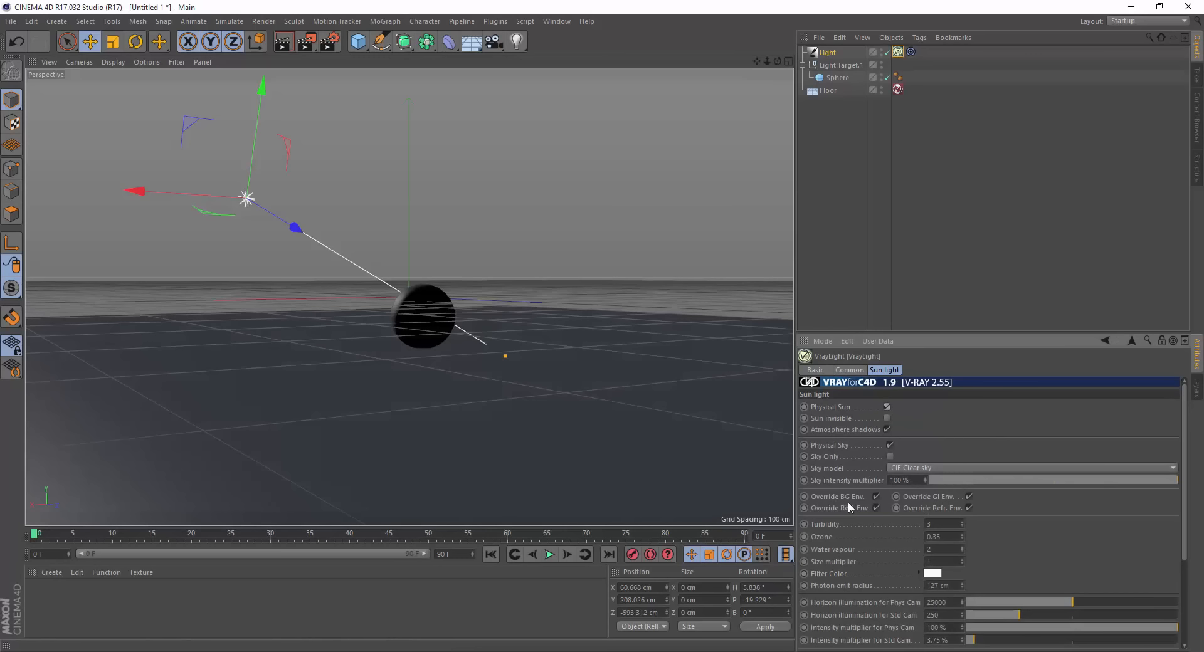
click(877, 496)
click(877, 496)
click(886, 407)
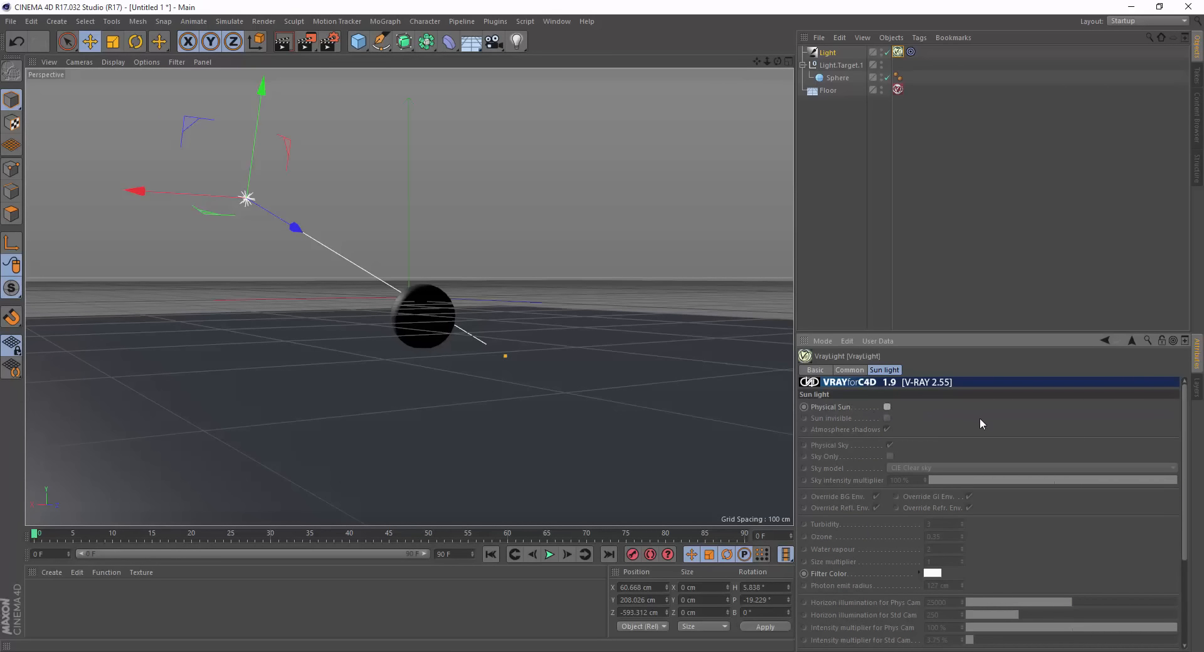
Render the view with the infinite light, and move the sphere to about X 197 cm, Z 324 cm.
click(283, 42)
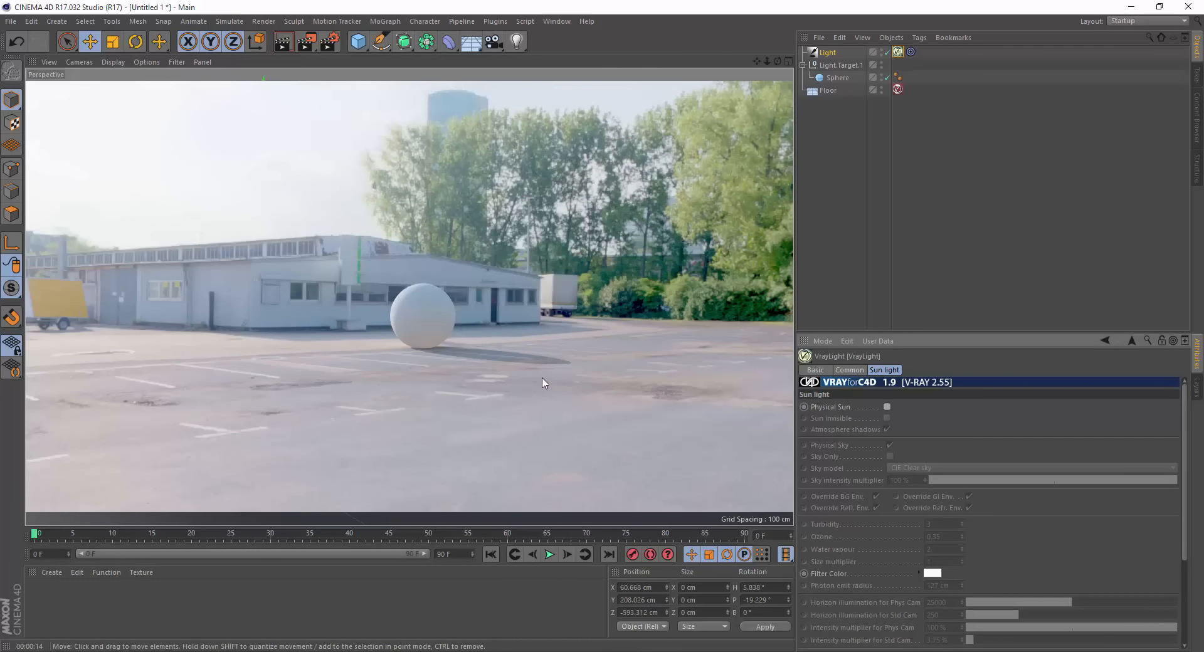
click(439, 330)
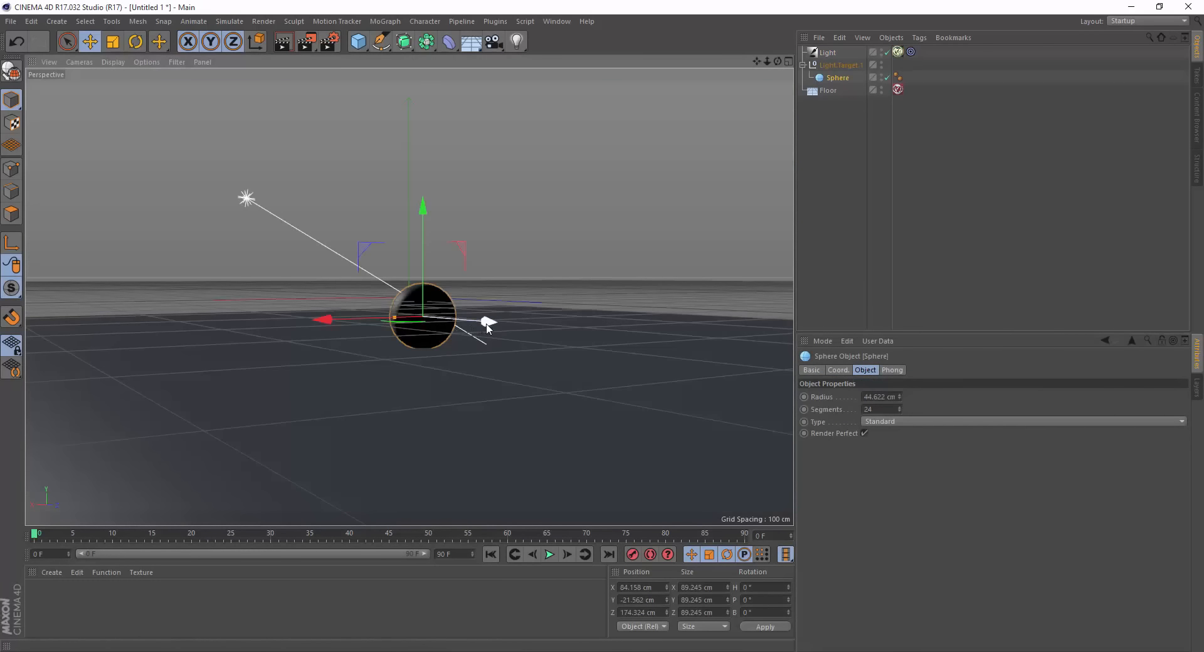
drag(486, 324, 582, 353)
drag(398, 329, 298, 325)
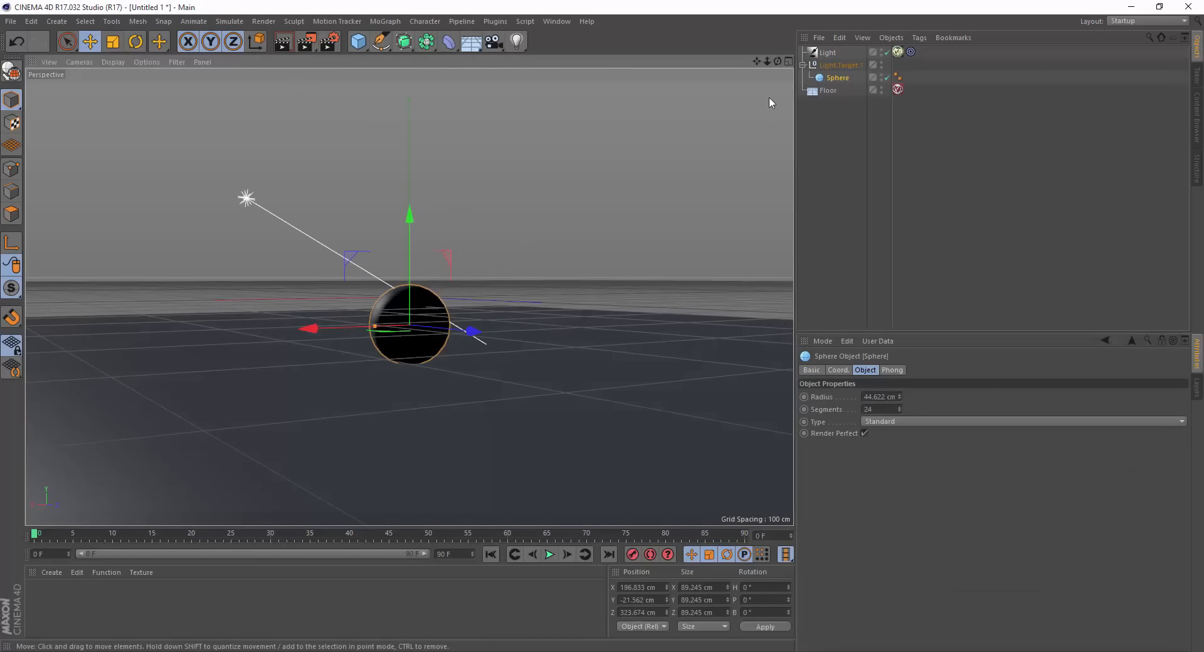
Move the light to about X 38 cm, Y 228 cm, Z -376 cm for a steeper shadow, and re-render the view.
click(827, 53)
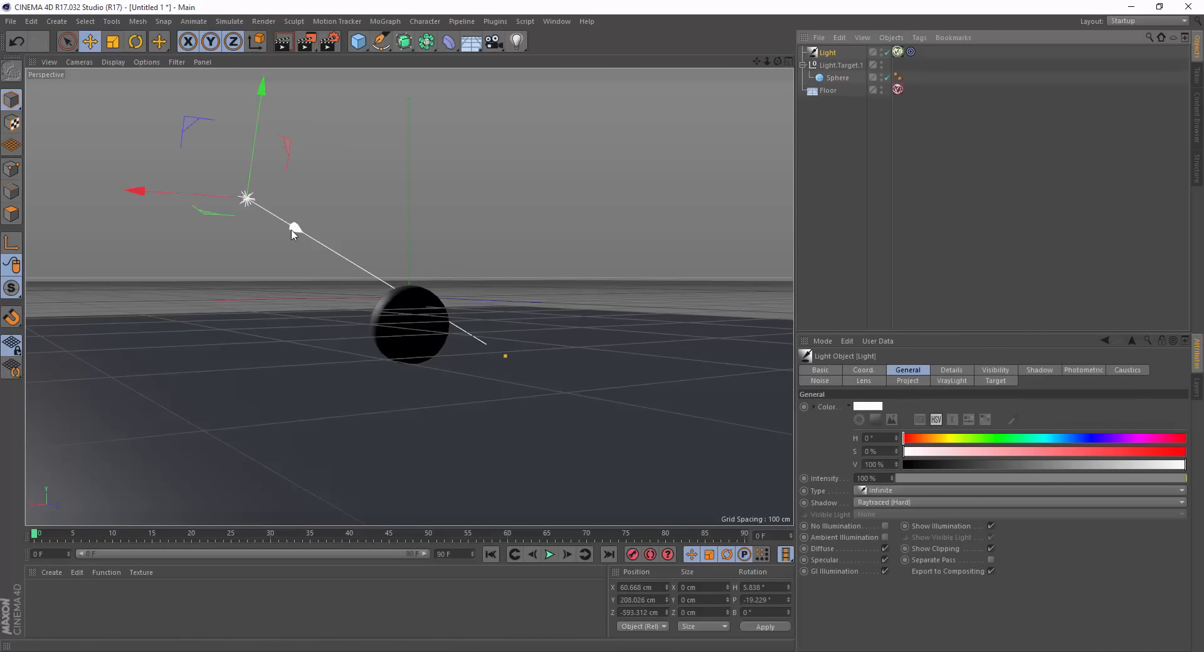
drag(295, 228, 328, 272)
drag(305, 118, 424, 88)
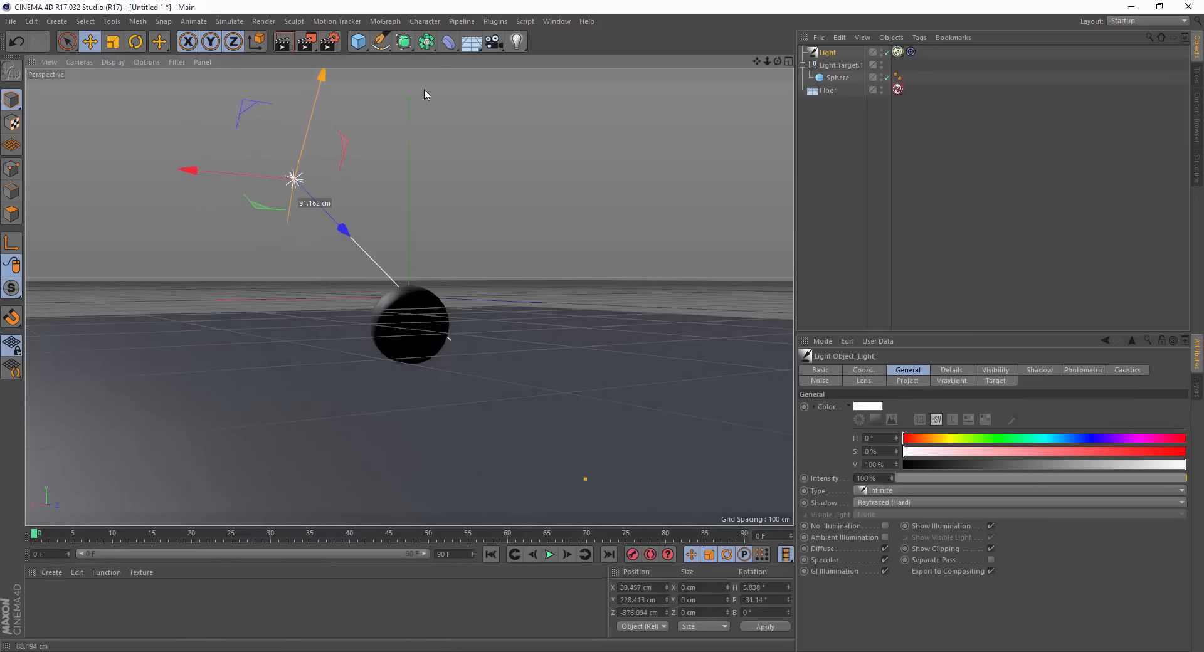
click(283, 41)
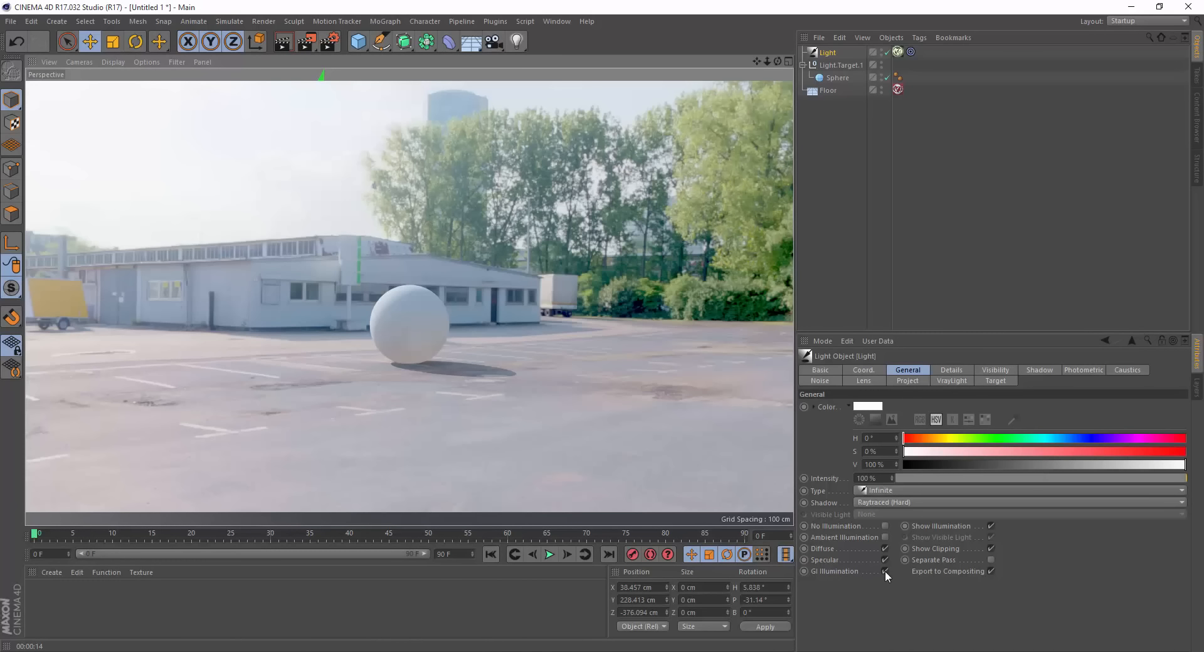
Set the light's intensity to 90%.
click(1158, 478)
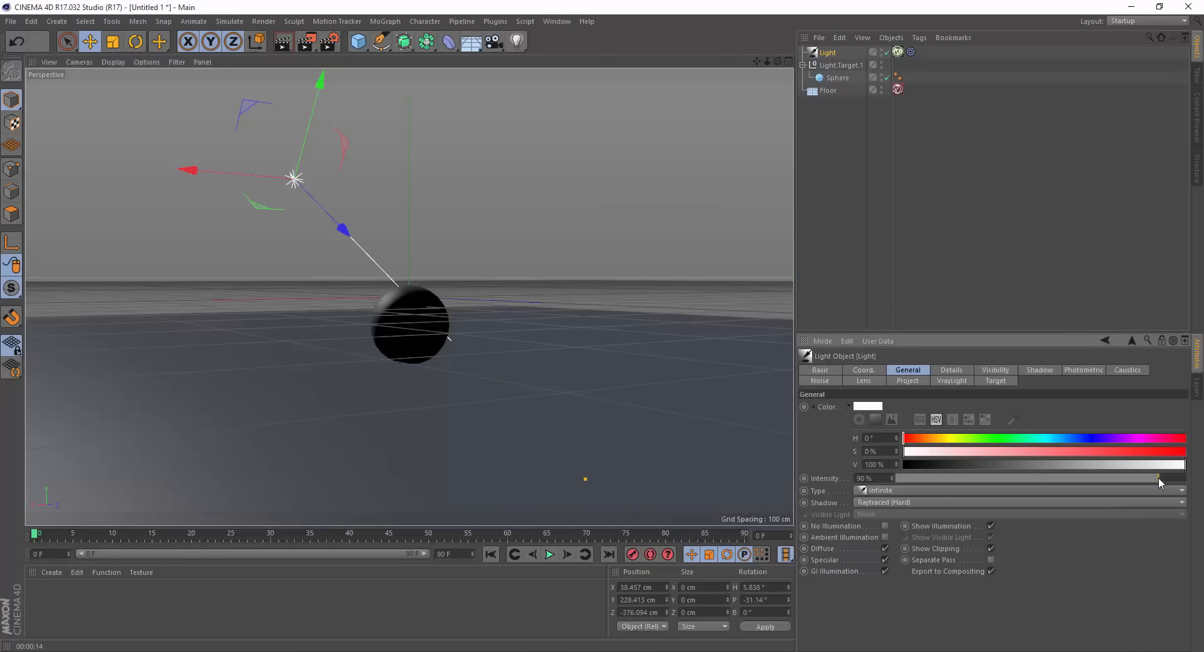
Raise the light's intensity to 100% and its shadow colour's brightness (V) to 26%, and re-render the view.
drag(1153, 480, 1190, 481)
click(1039, 374)
click(878, 433)
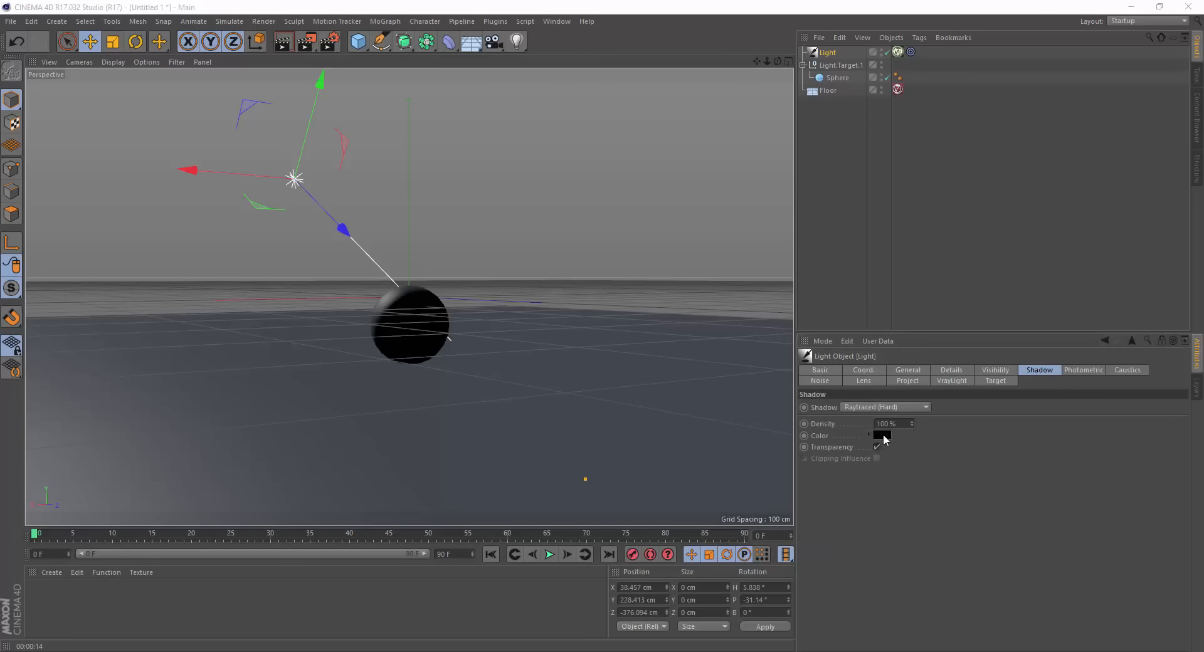
click(895, 463)
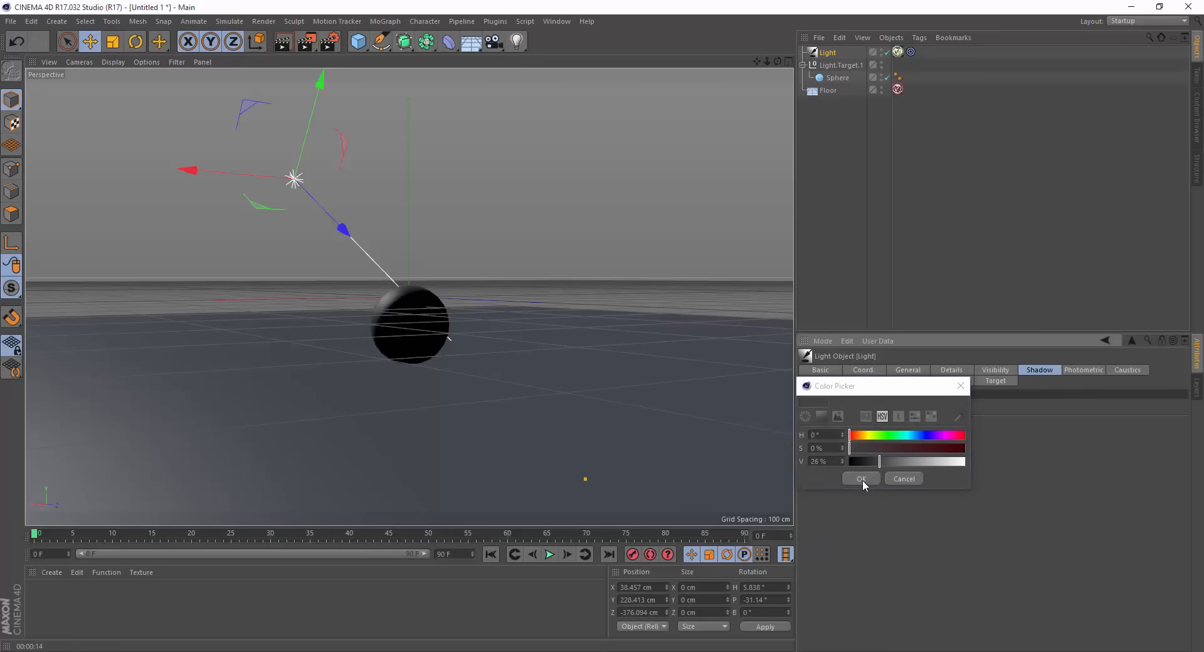
click(861, 478)
click(282, 42)
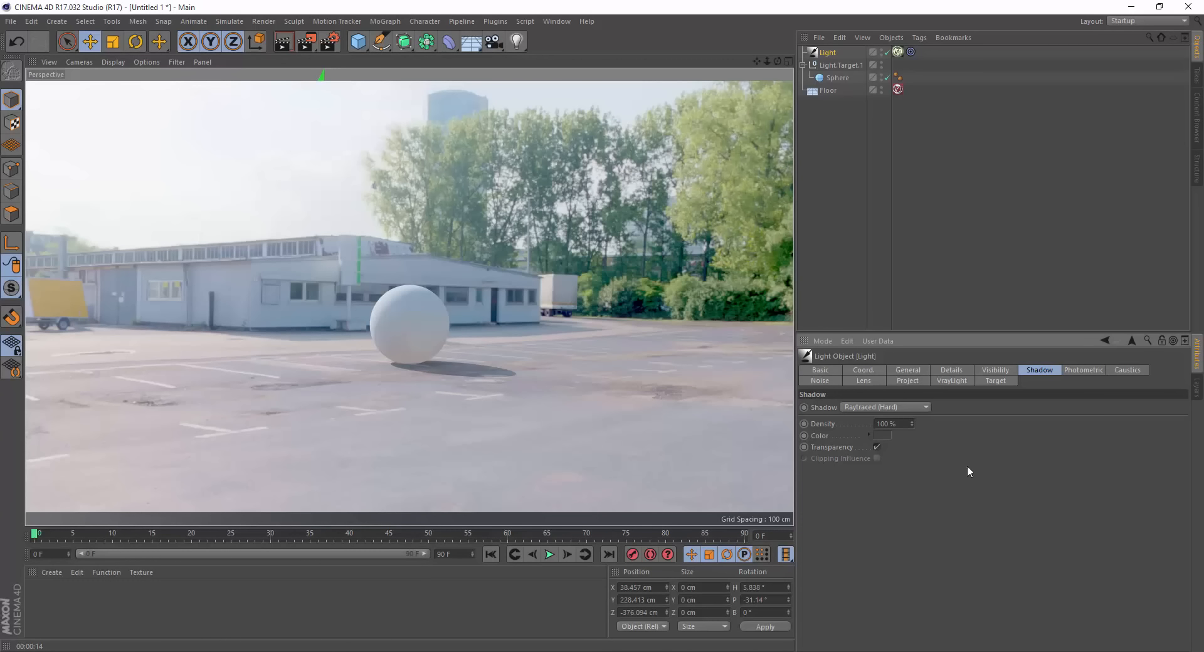
Set the light's shadow colour brightness (V) to 52% and re-render the view.
click(884, 435)
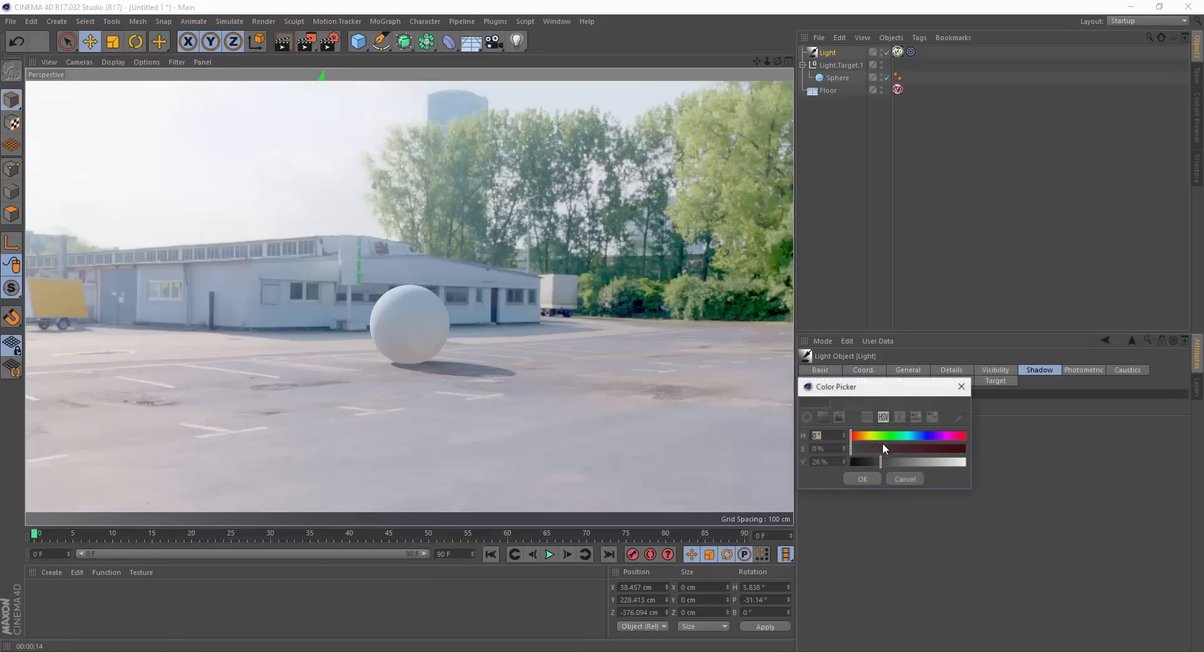
drag(894, 460, 909, 461)
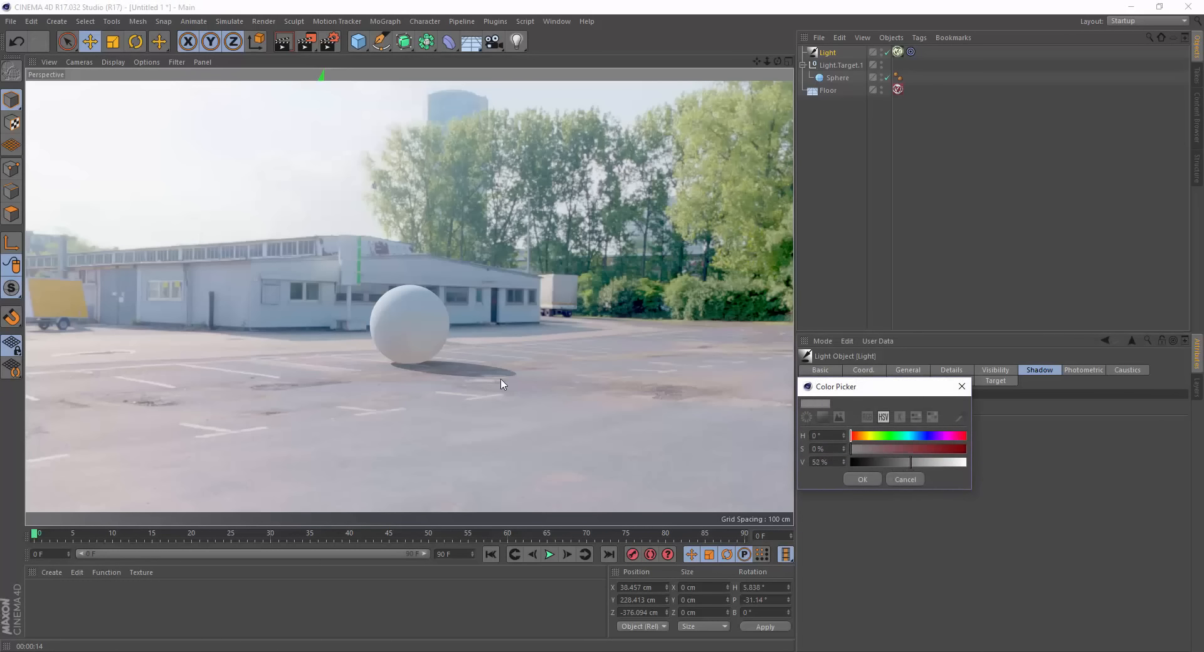
click(858, 479)
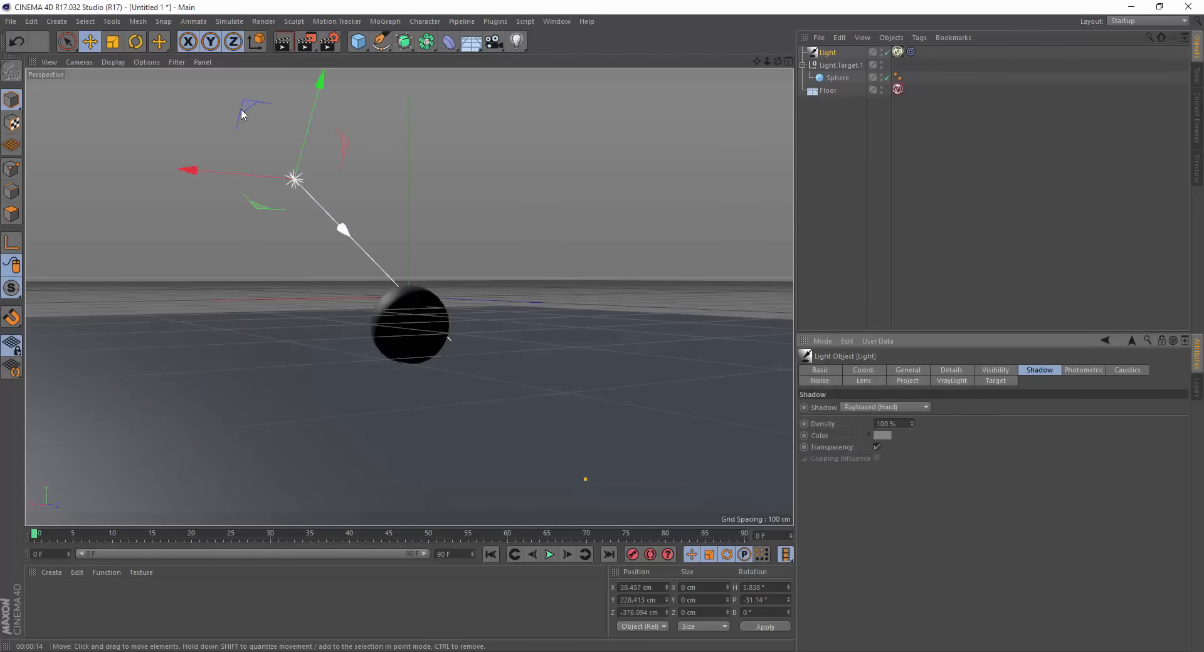
click(283, 42)
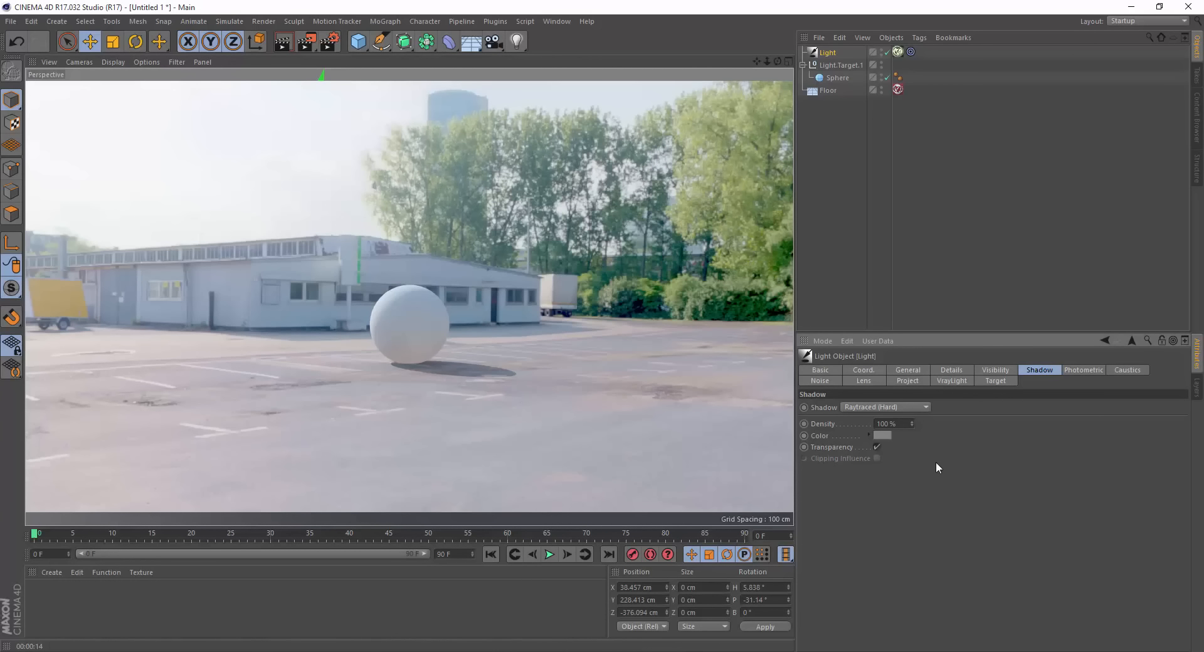
Set the VrayLight tag's shadow radius to 10 cm and shadow subdivisions to 25, and re-render the view.
click(915, 374)
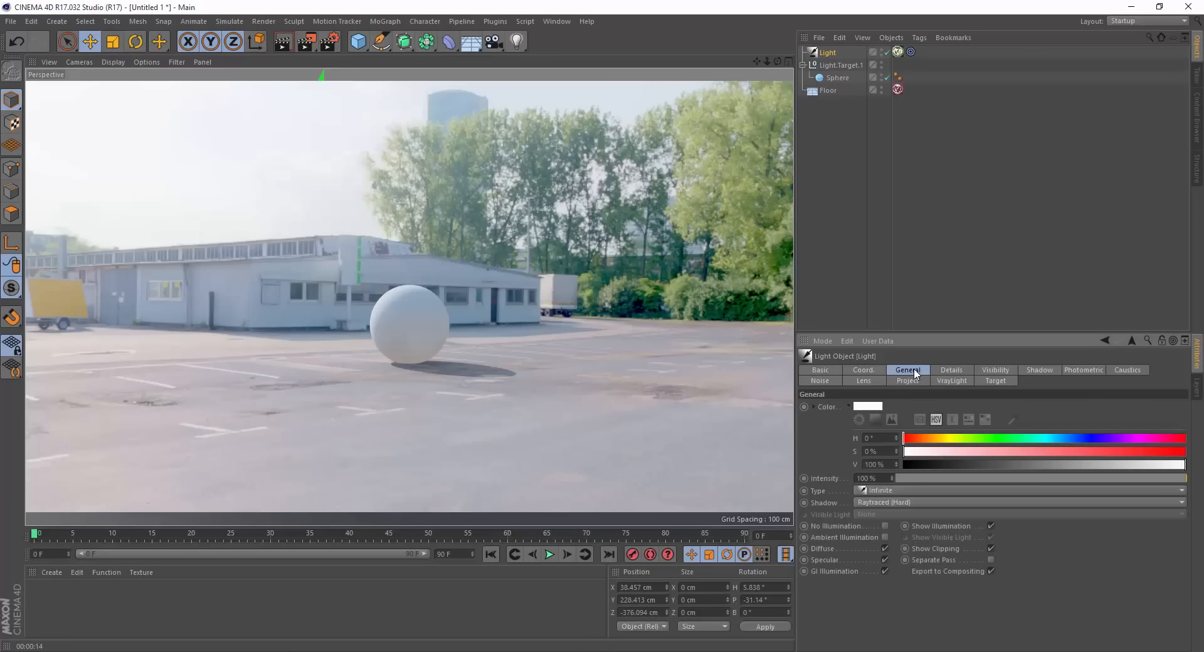
click(1036, 371)
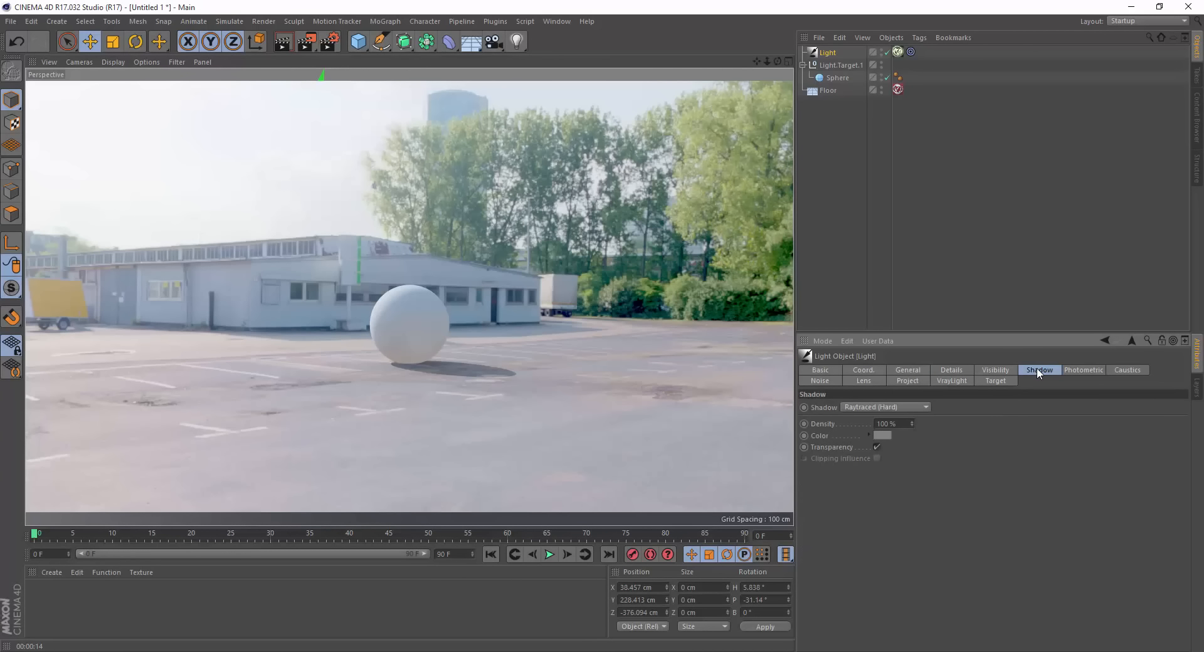
click(953, 381)
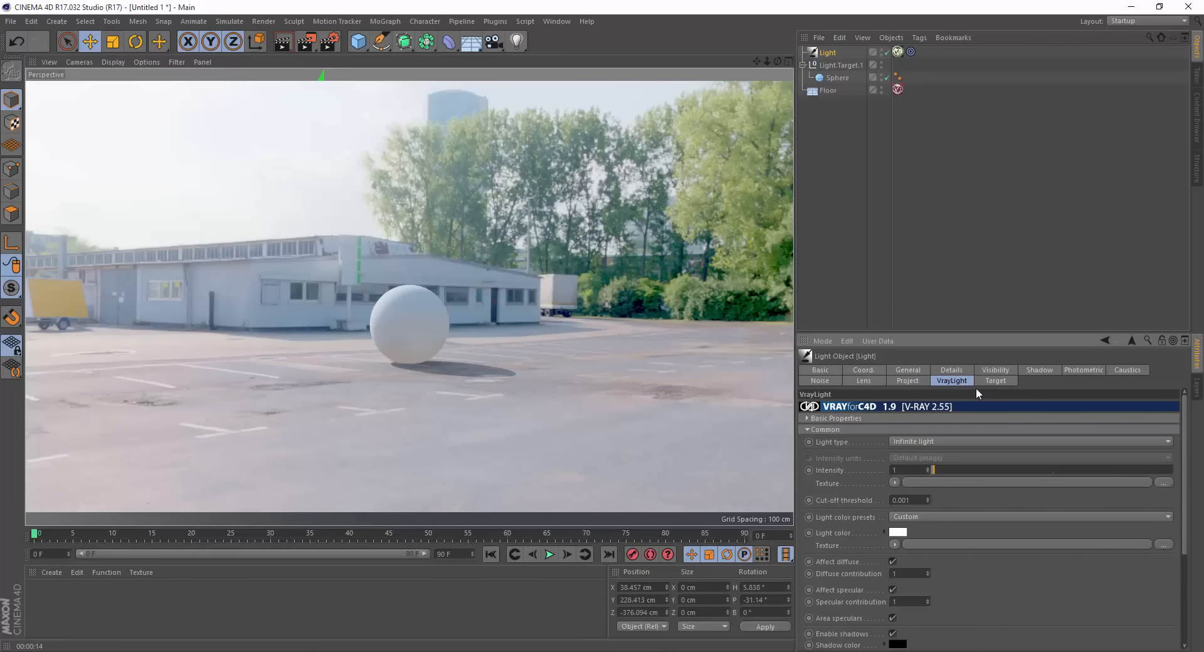
drag(1185, 508, 1187, 611)
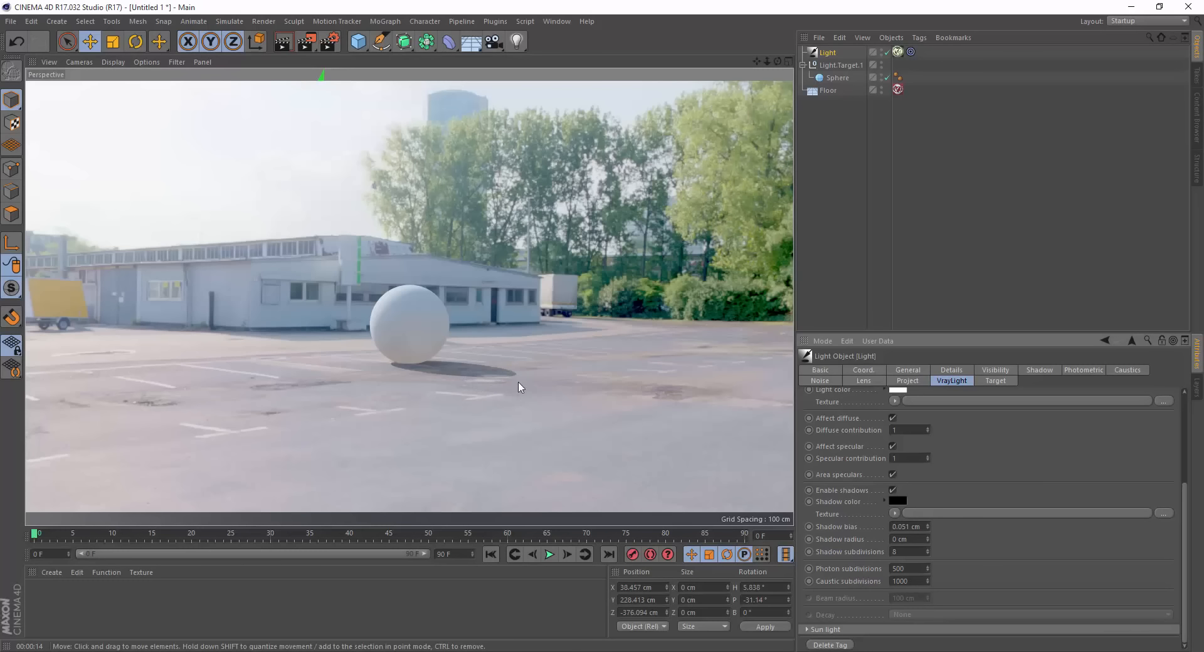
click(913, 542)
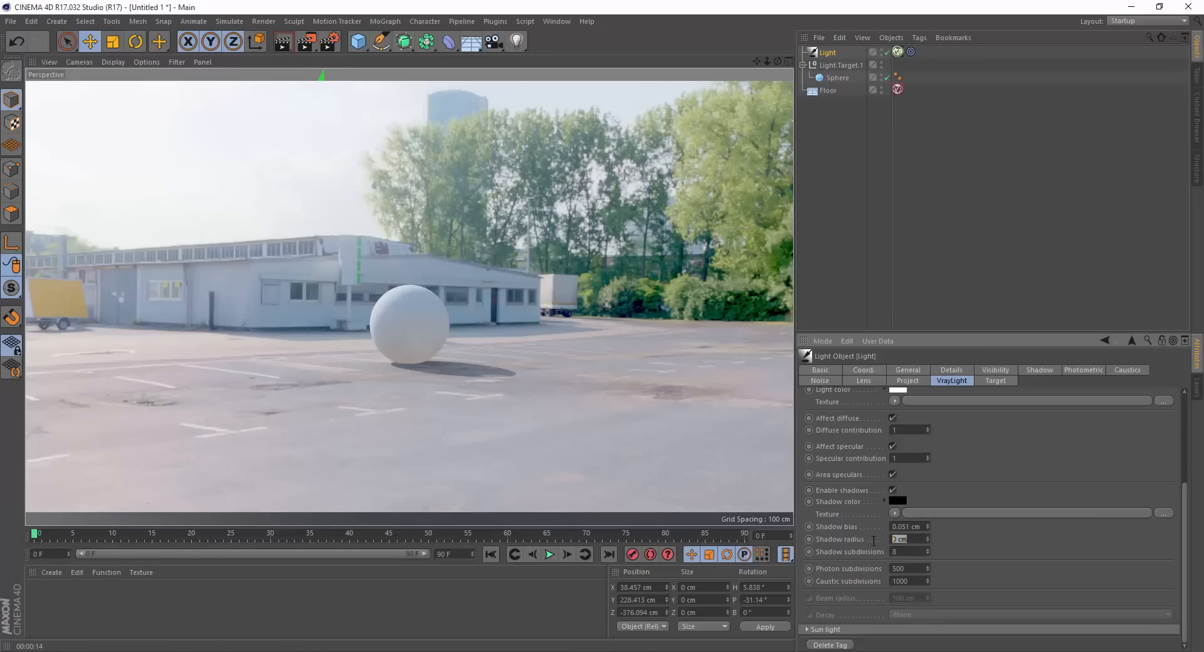
text(10)
key(Return)
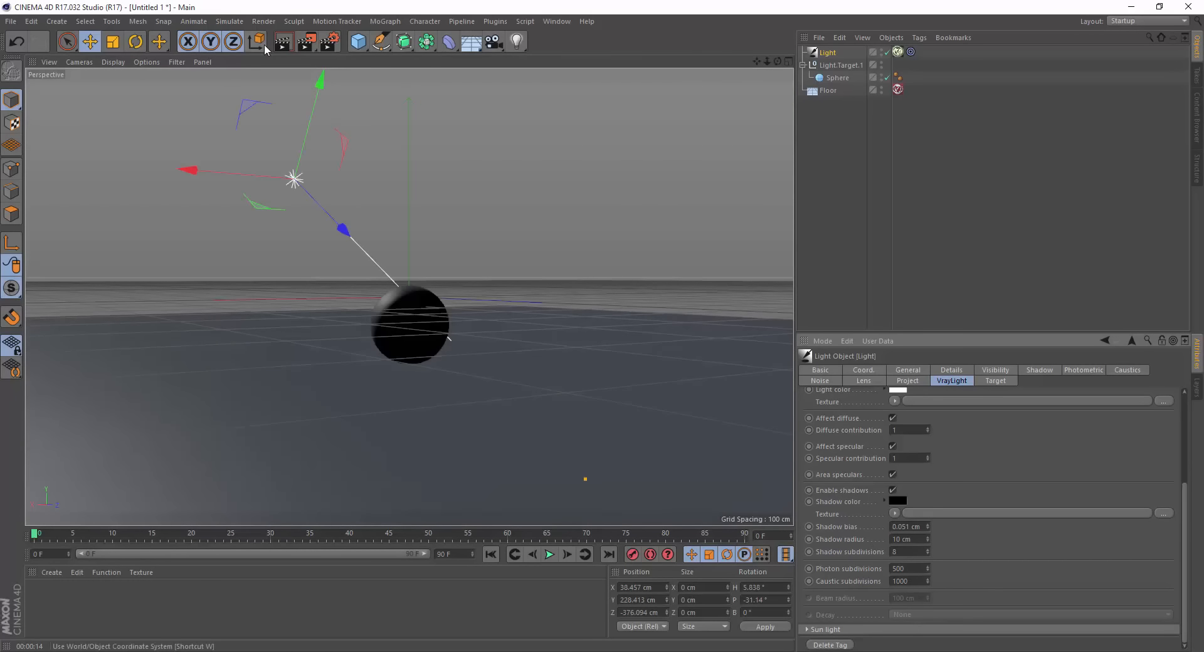
click(283, 45)
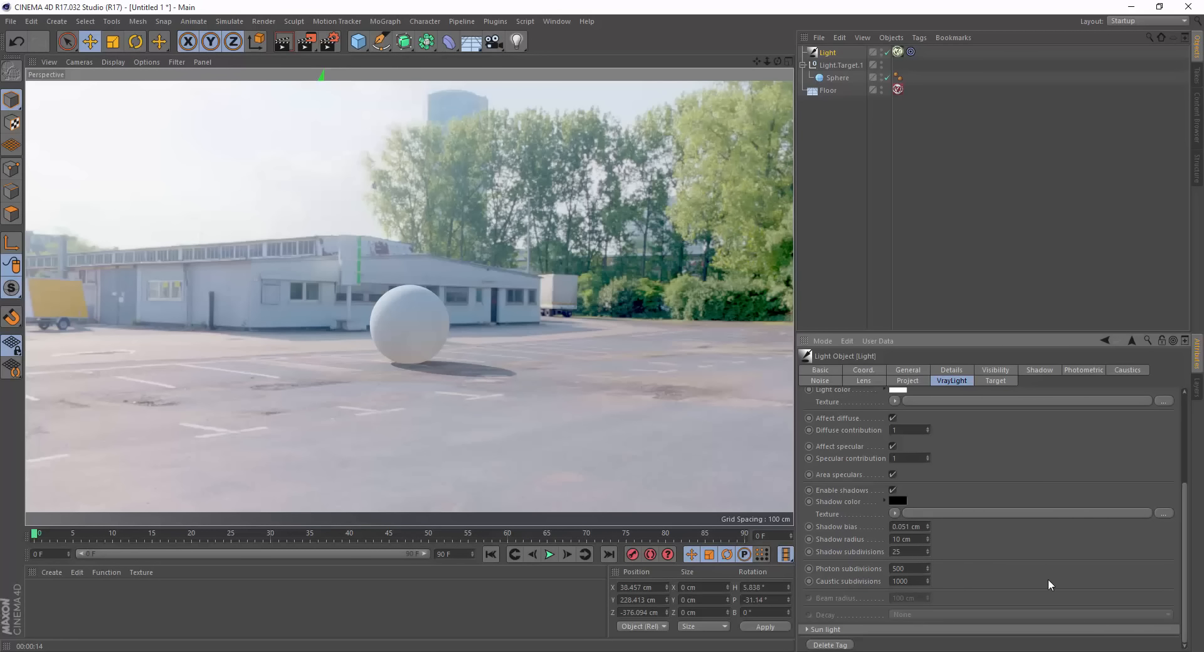
Move the light farther from the sphere to about X 48 cm, Y 283 cm, Z -466 cm, and re-render the view.
key(Return)
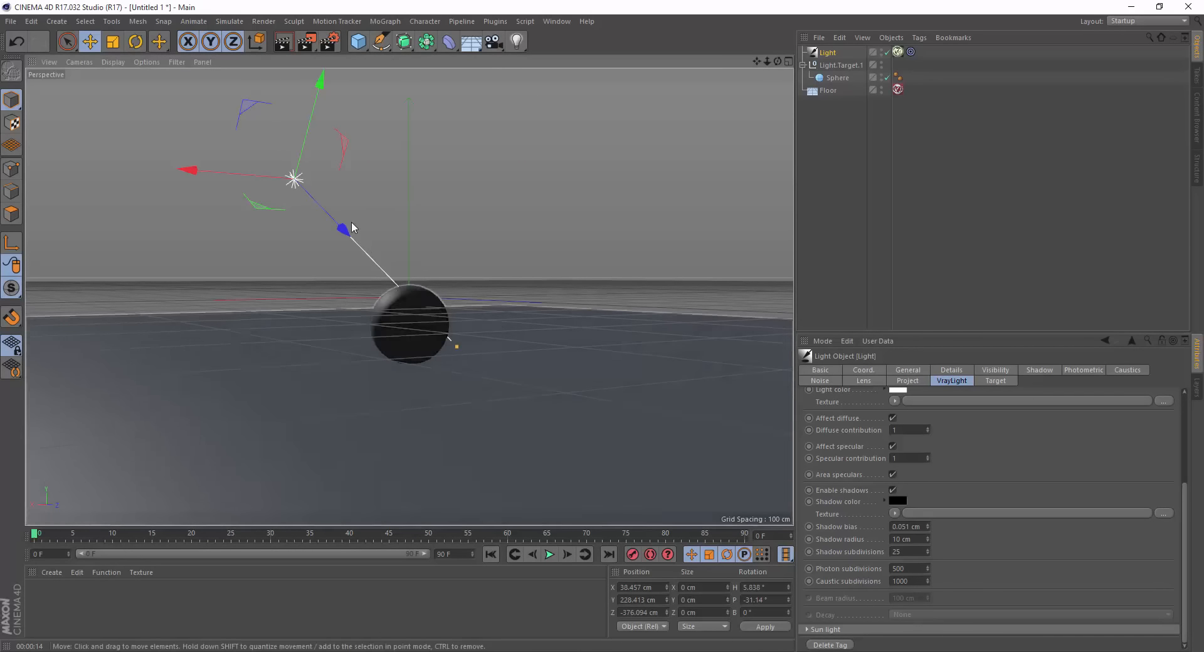
drag(339, 235, 317, 210)
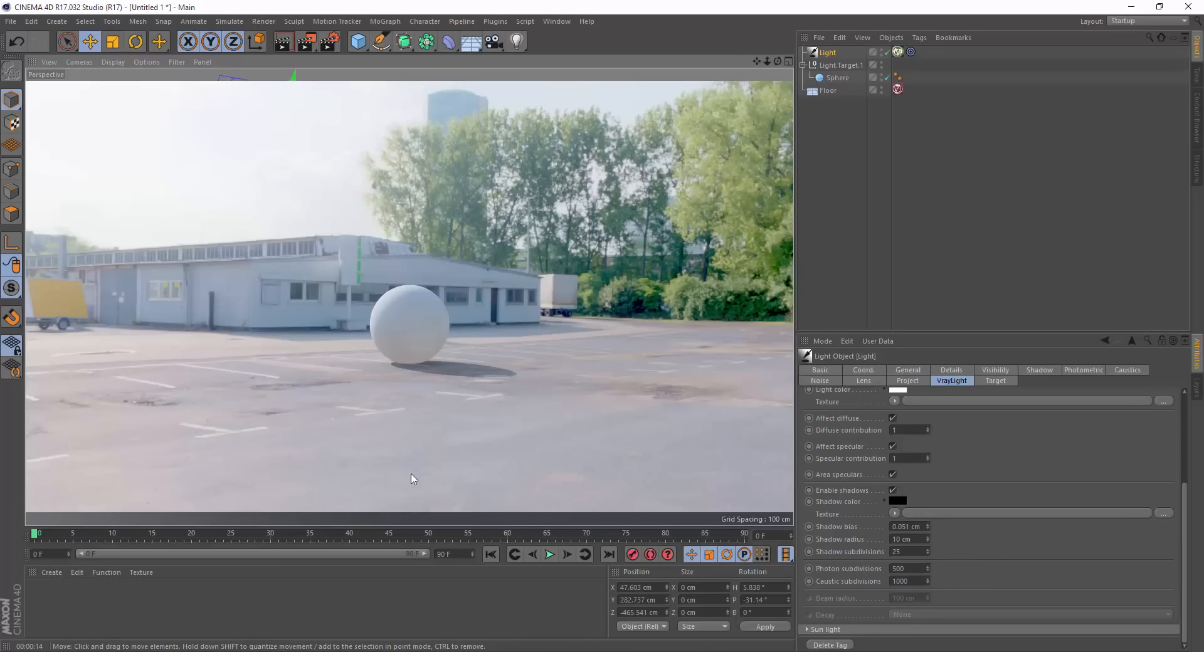
Add a Platonic primitive and move it beside the sphere to about X 398 cm, Y 16 cm, Z 396 cm.
click(358, 42)
click(479, 127)
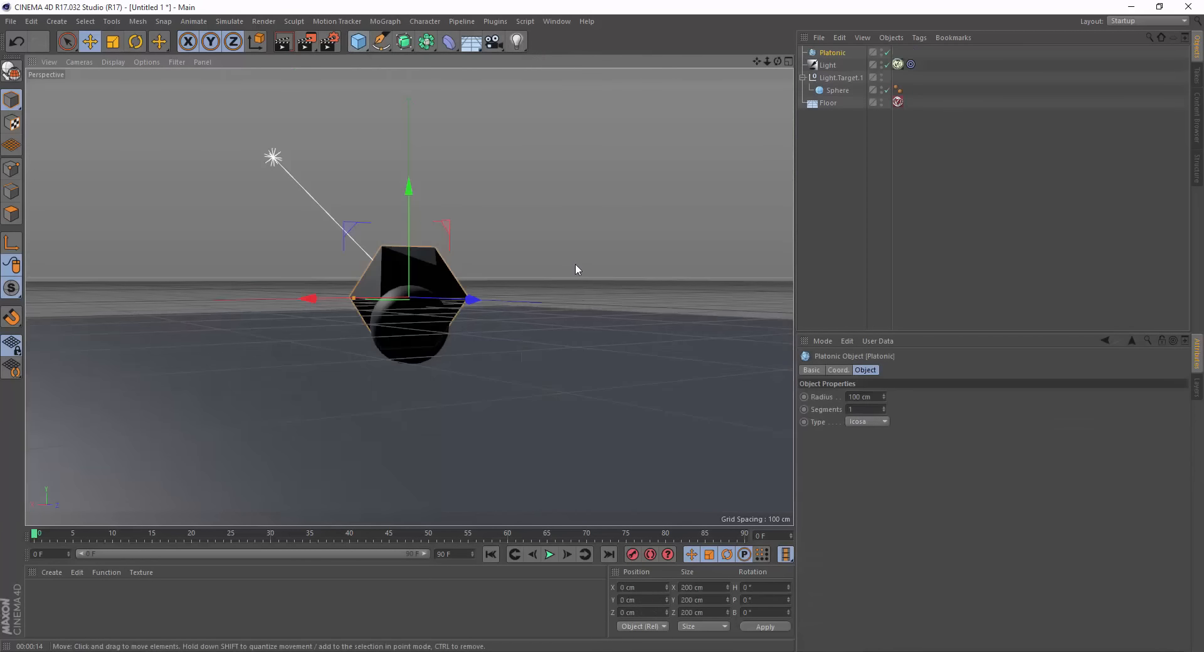
drag(320, 299, 122, 300)
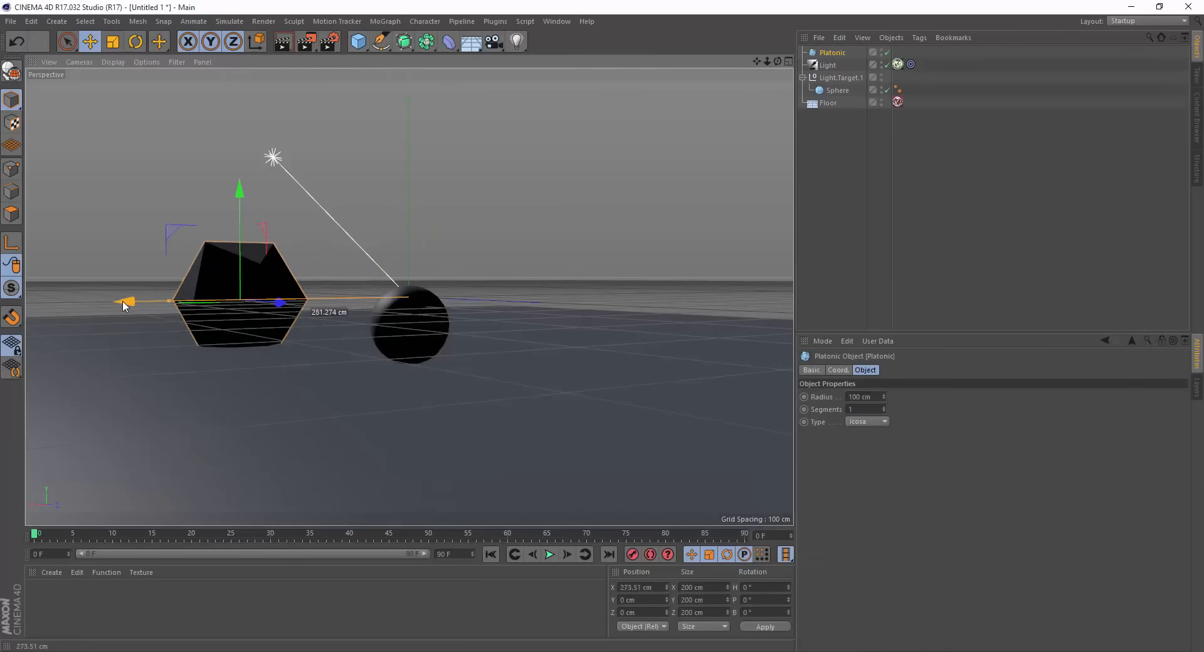
drag(258, 304, 143, 299)
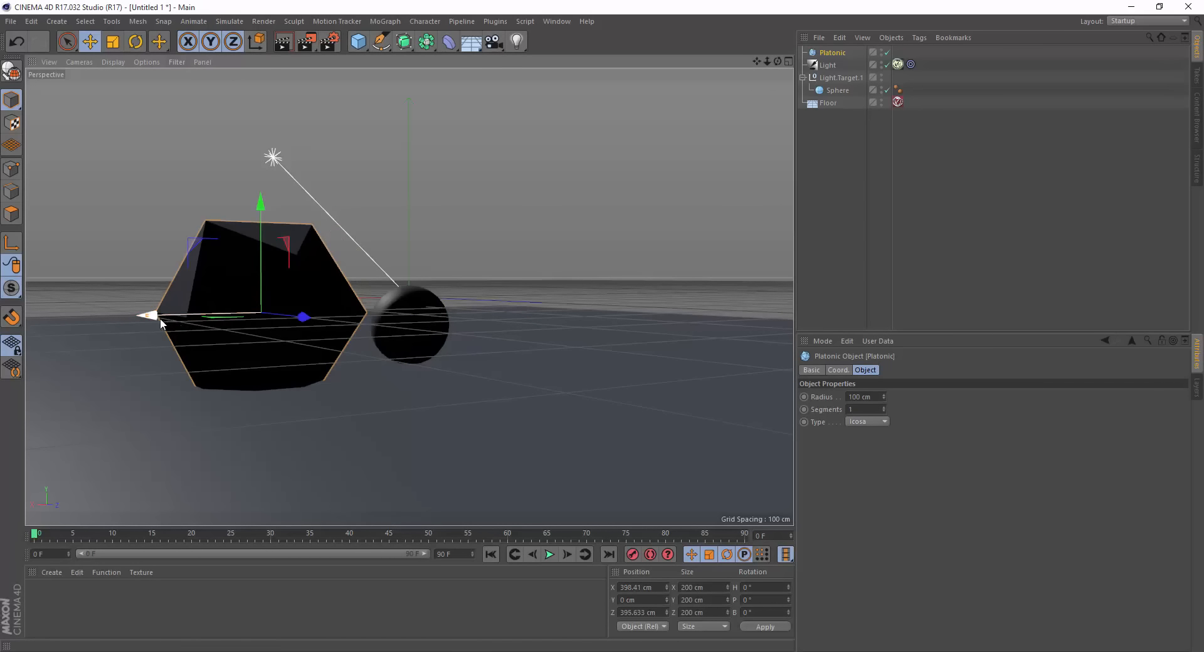
drag(262, 217, 262, 199)
drag(261, 195, 261, 196)
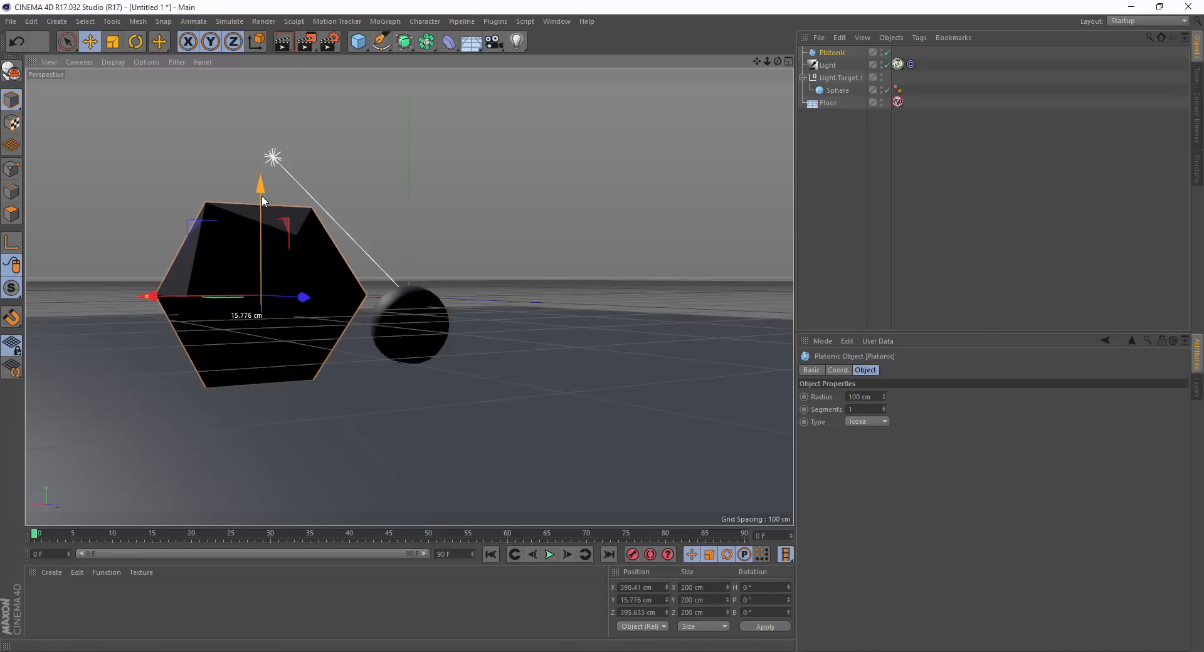
Scale the Platonic uniformly to about 86 cm and move it to about X 469 cm, Y -30 cm, Z 594 cm.
click(114, 42)
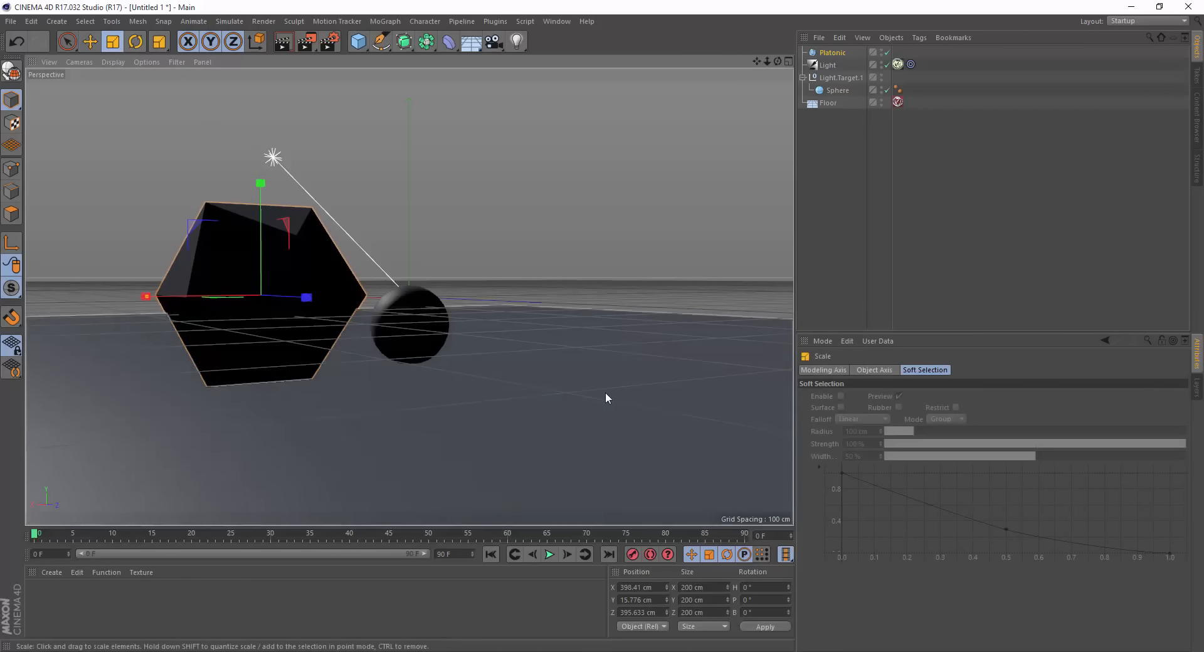
drag(604, 393, 196, 341)
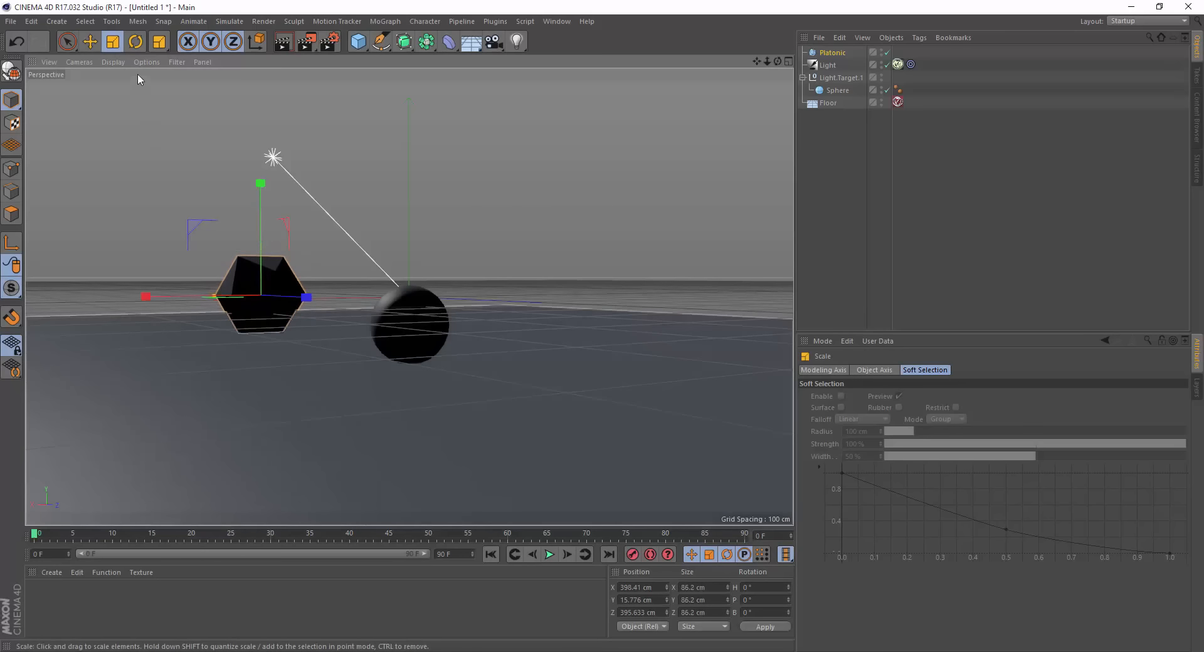
click(90, 41)
drag(303, 299, 414, 306)
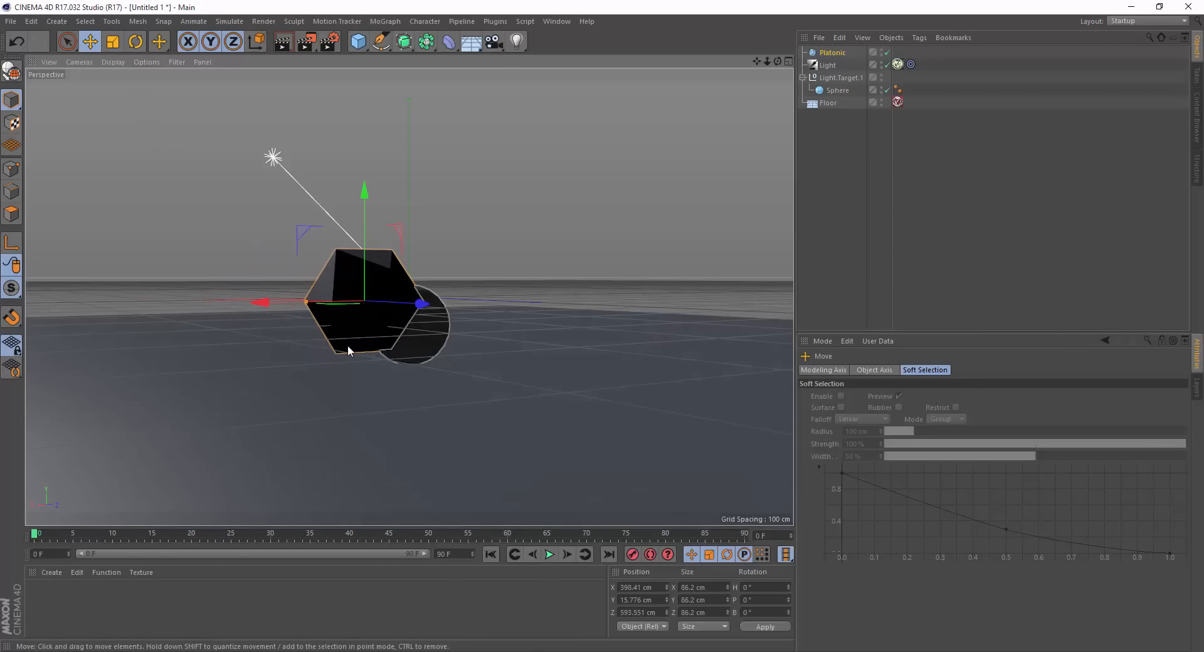
drag(250, 303, 151, 305)
drag(261, 198, 272, 265)
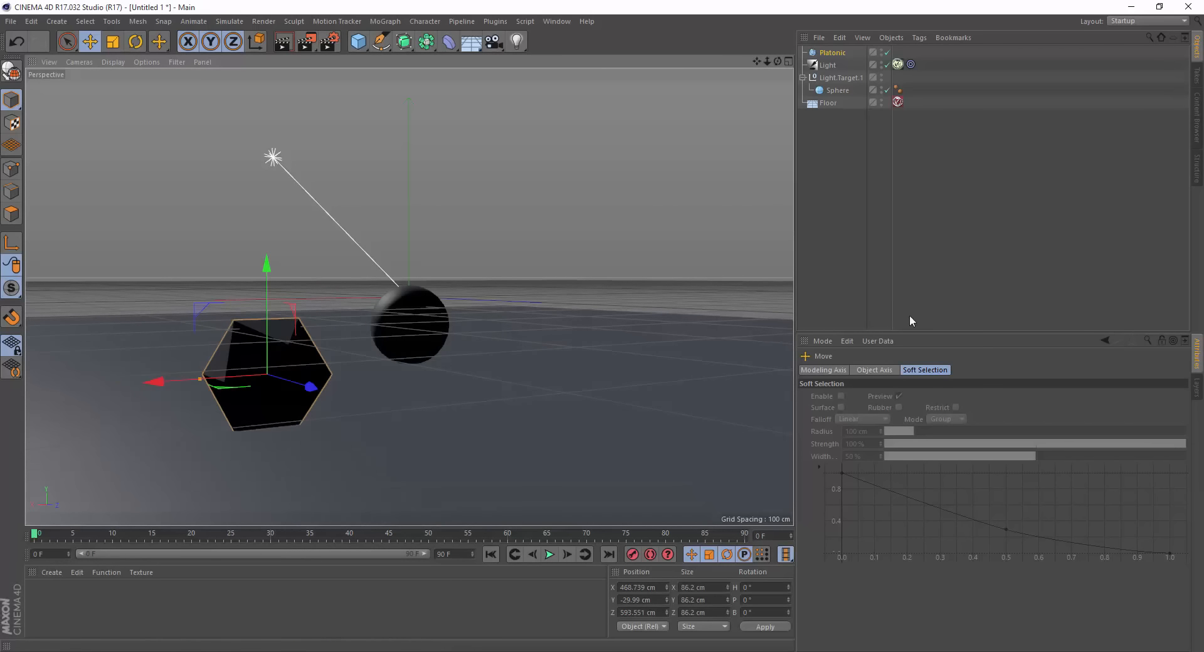
Load the RK_gold material preset from the Renderkit_VC4D metal collection.
click(52, 572)
click(77, 572)
click(51, 573)
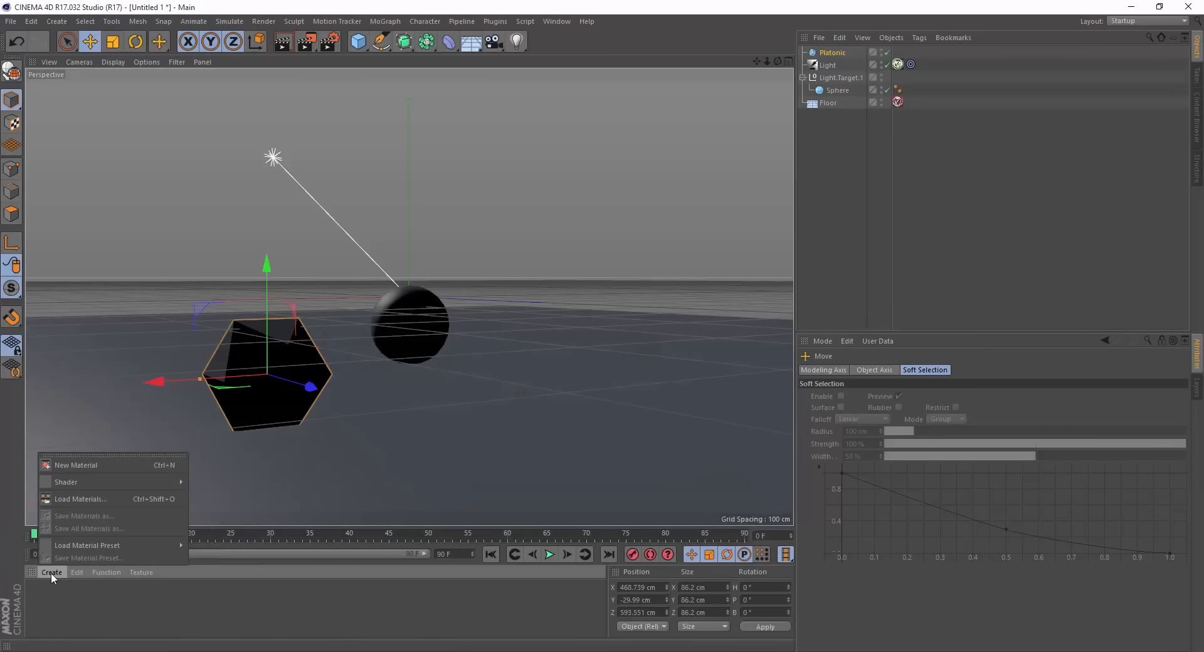
mouse_move(80, 547)
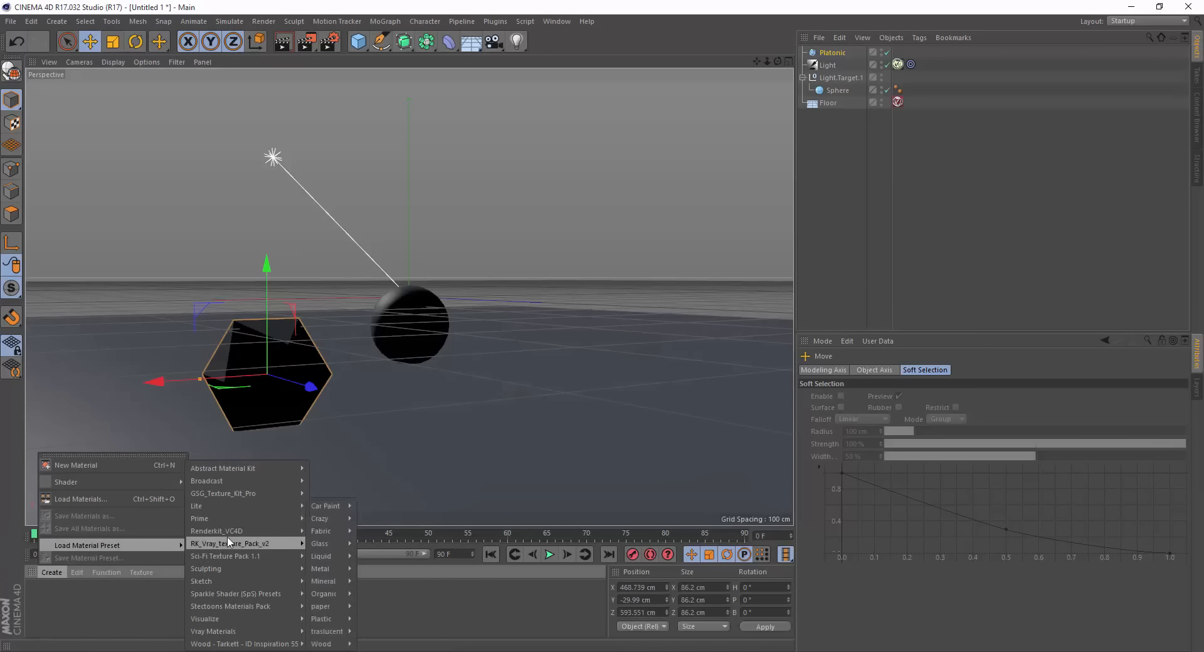
mouse_move(254, 533)
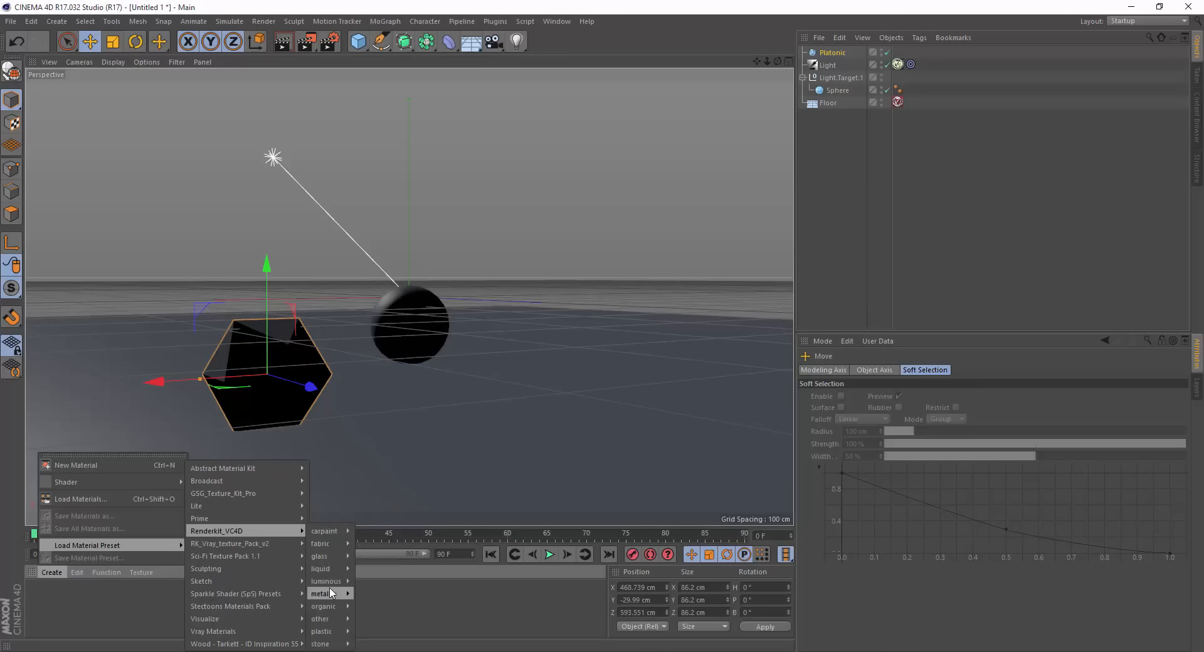
mouse_move(331, 594)
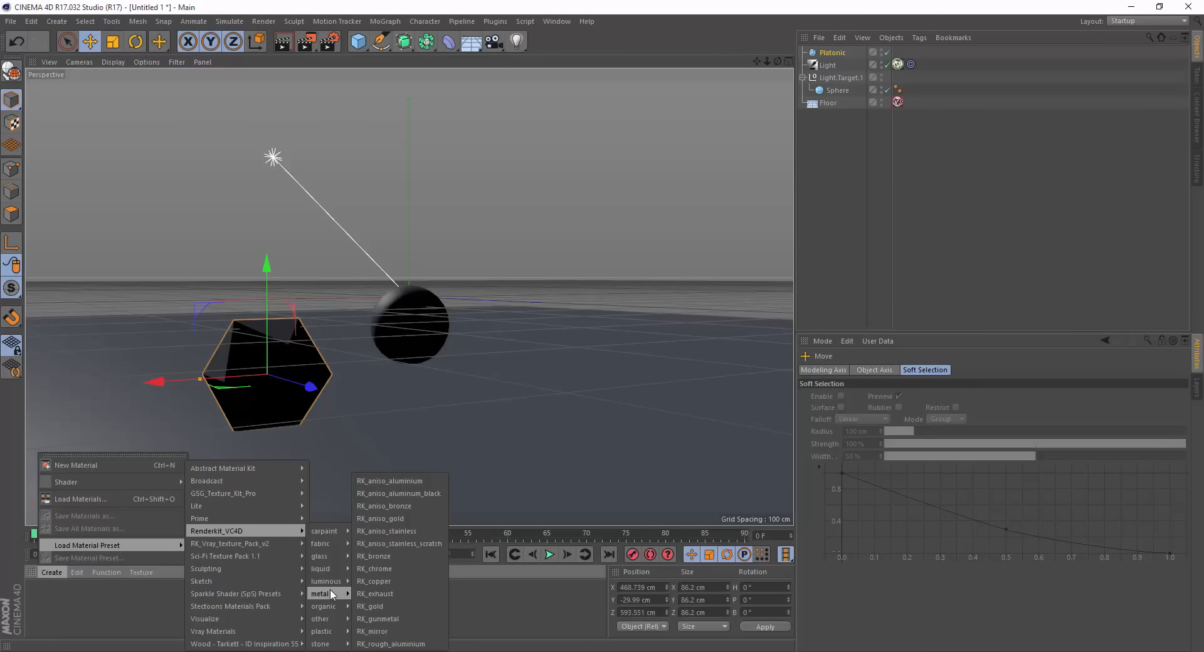
click(376, 606)
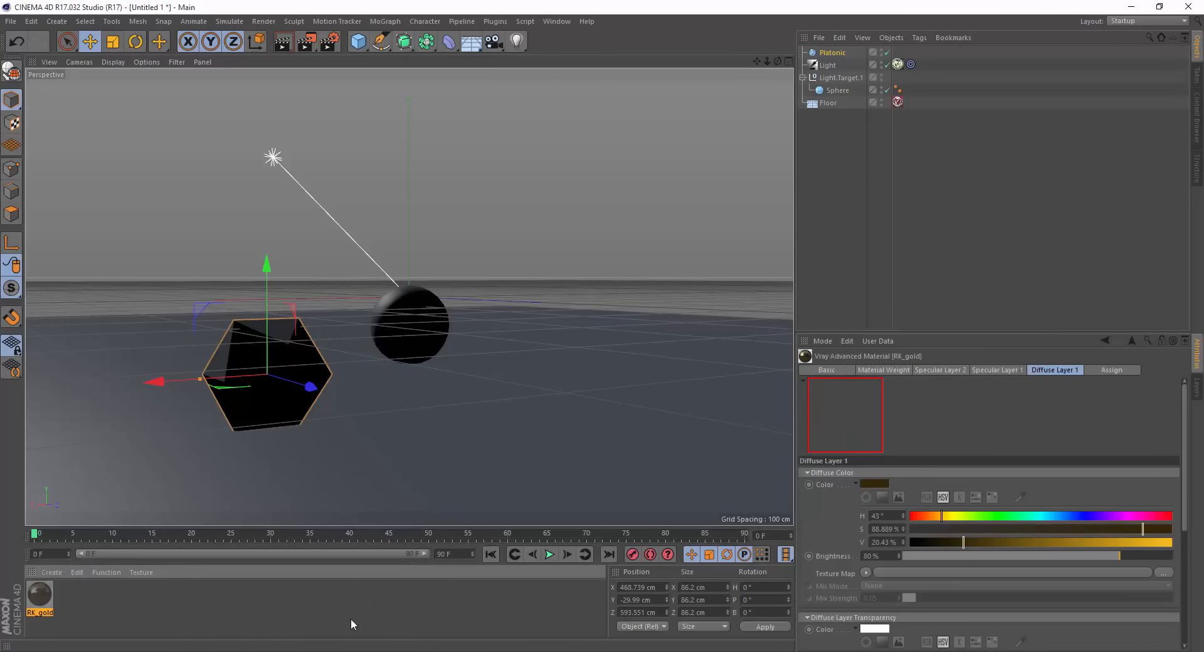
Load the RK_glass_green material preset from the Renderkit_VC4D glass collection.
click(58, 575)
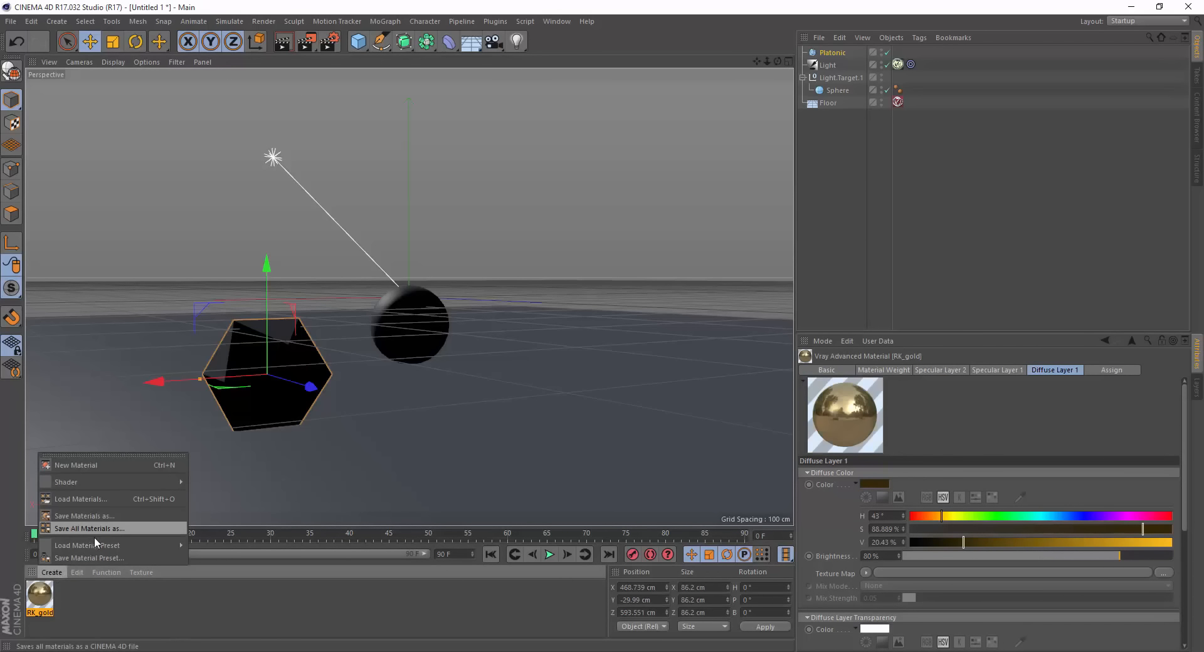
mouse_move(121, 545)
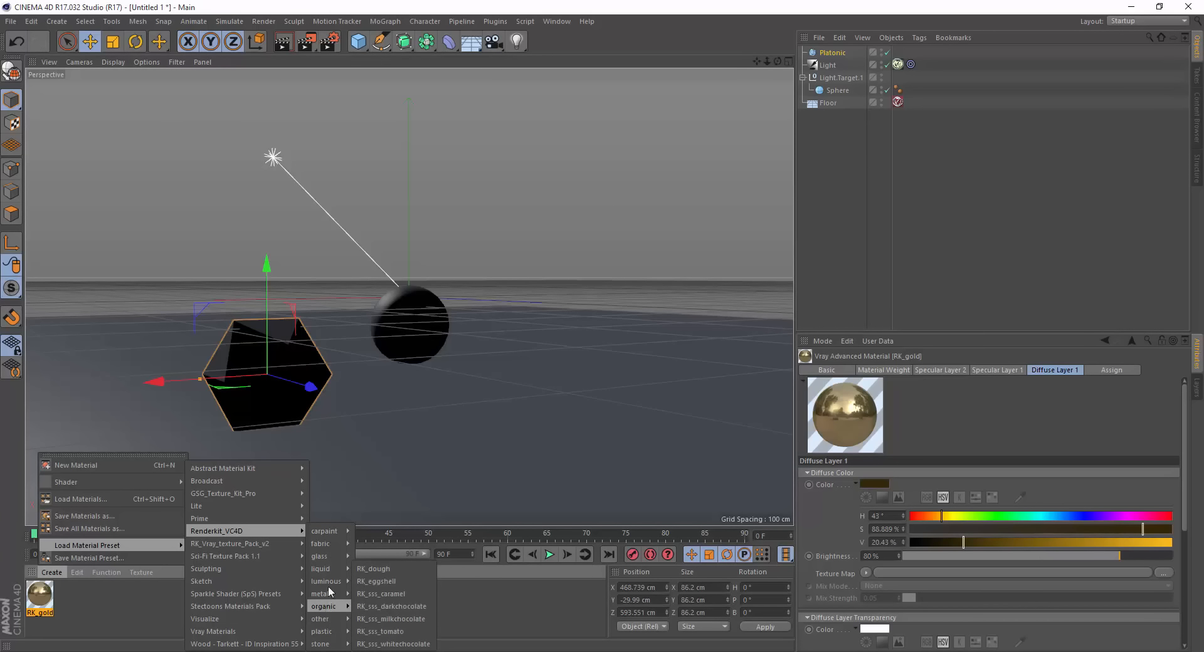
mouse_move(330, 560)
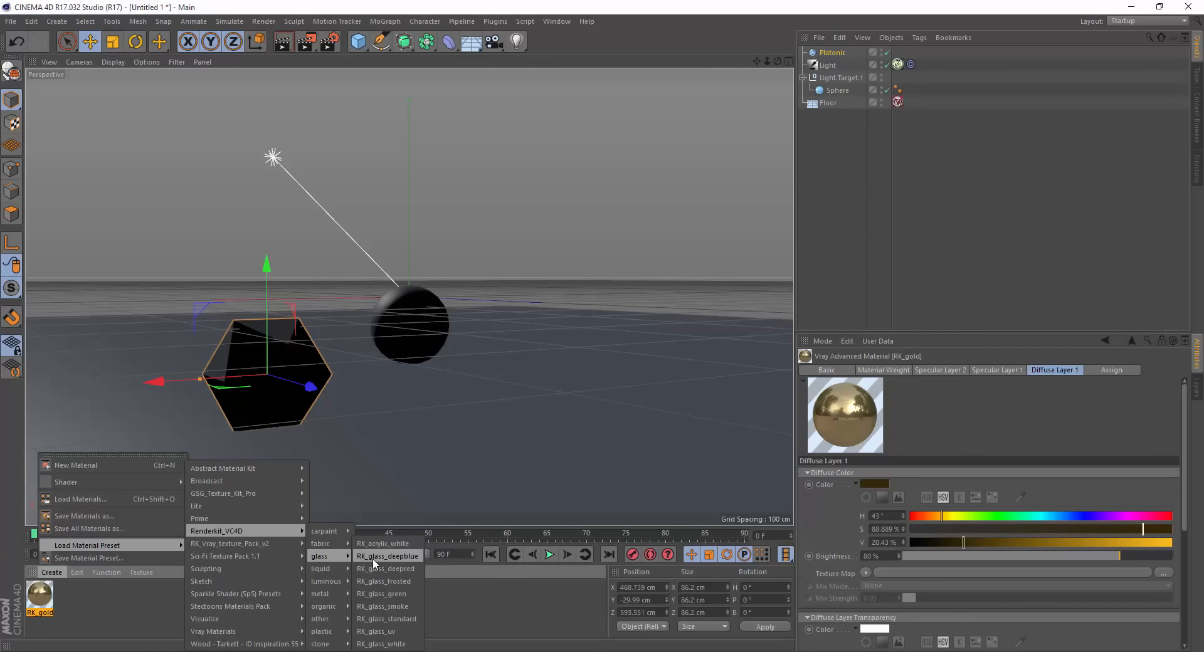
click(379, 592)
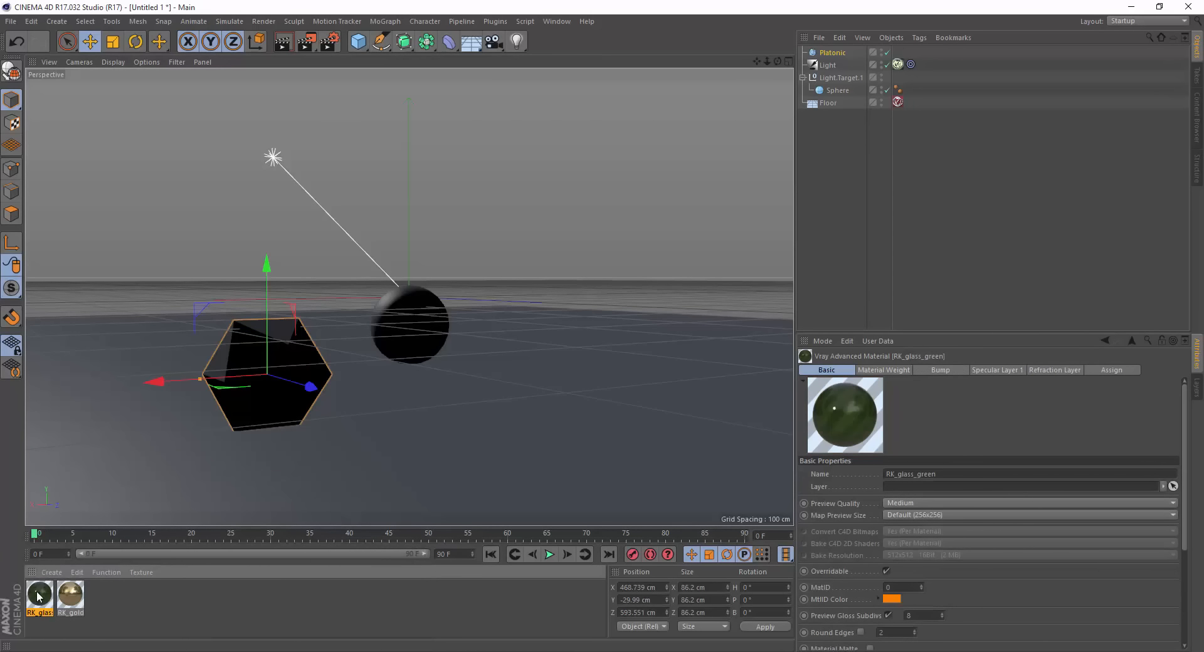
Apply the RK_glass_green material to the sphere and the RK_gold material to the Platonic.
drag(41, 595, 426, 323)
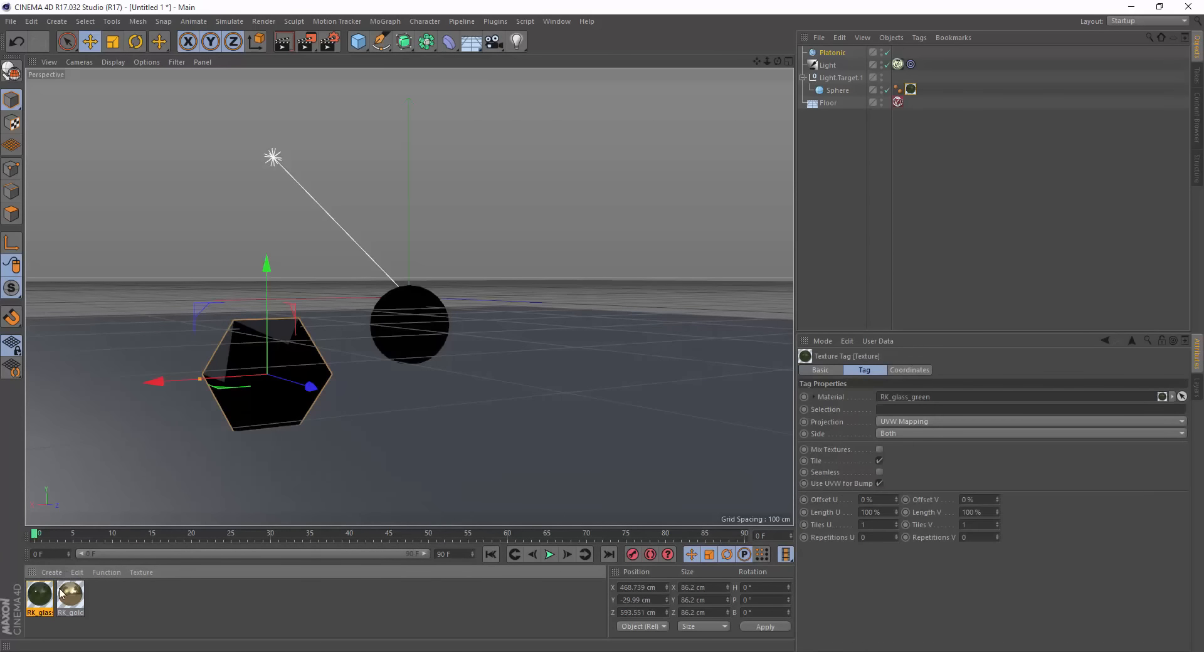
drag(123, 571, 298, 398)
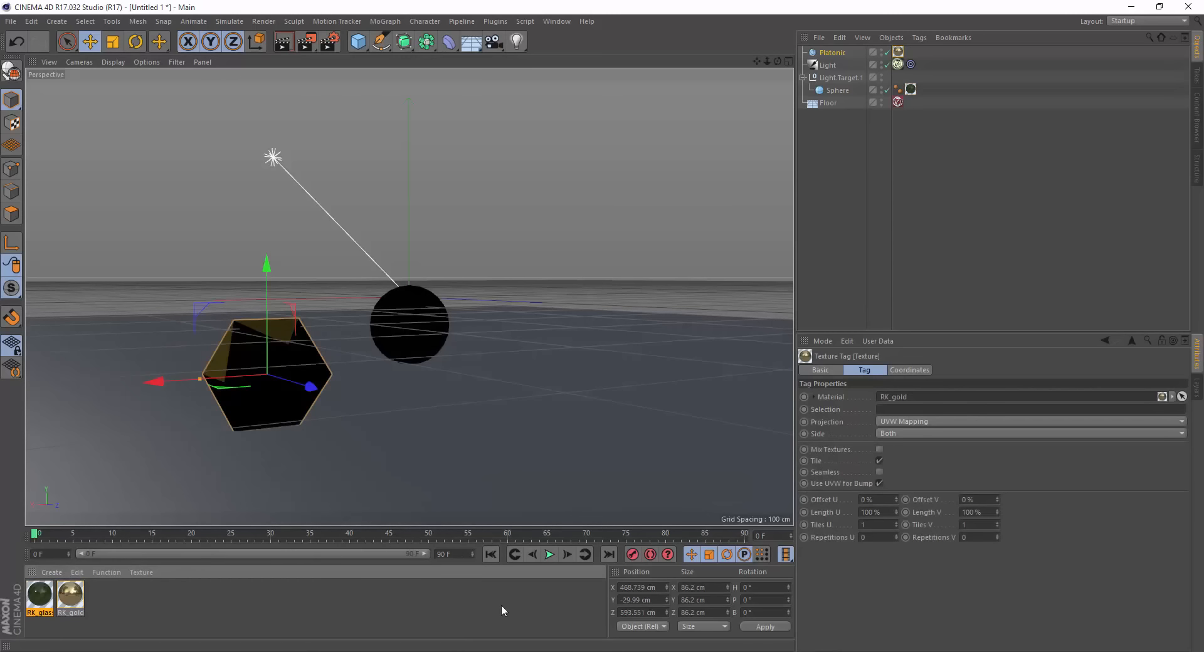
Render the view and review the infinite light's shadow and VrayLight settings.
click(284, 43)
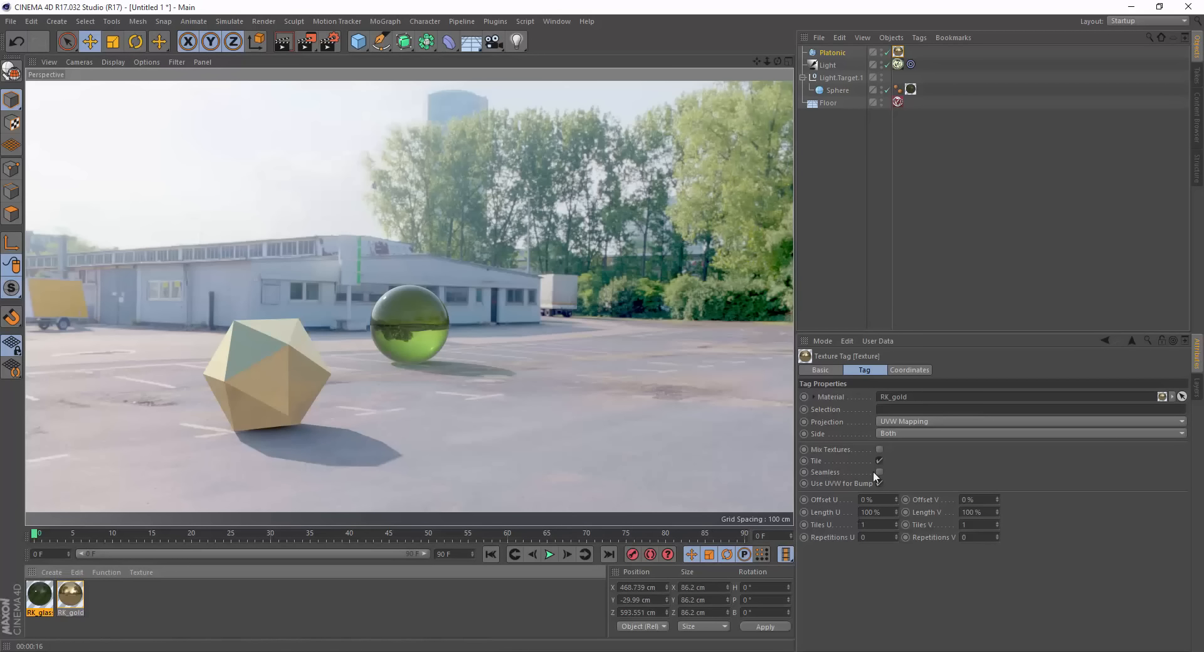
click(832, 64)
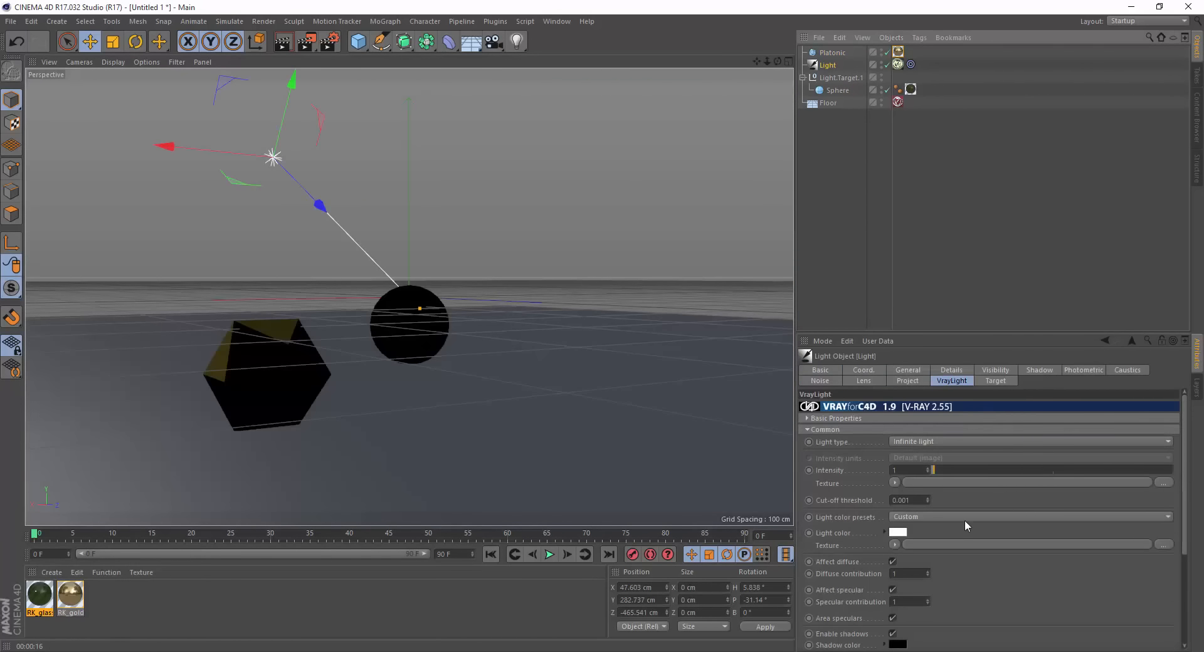
click(1039, 373)
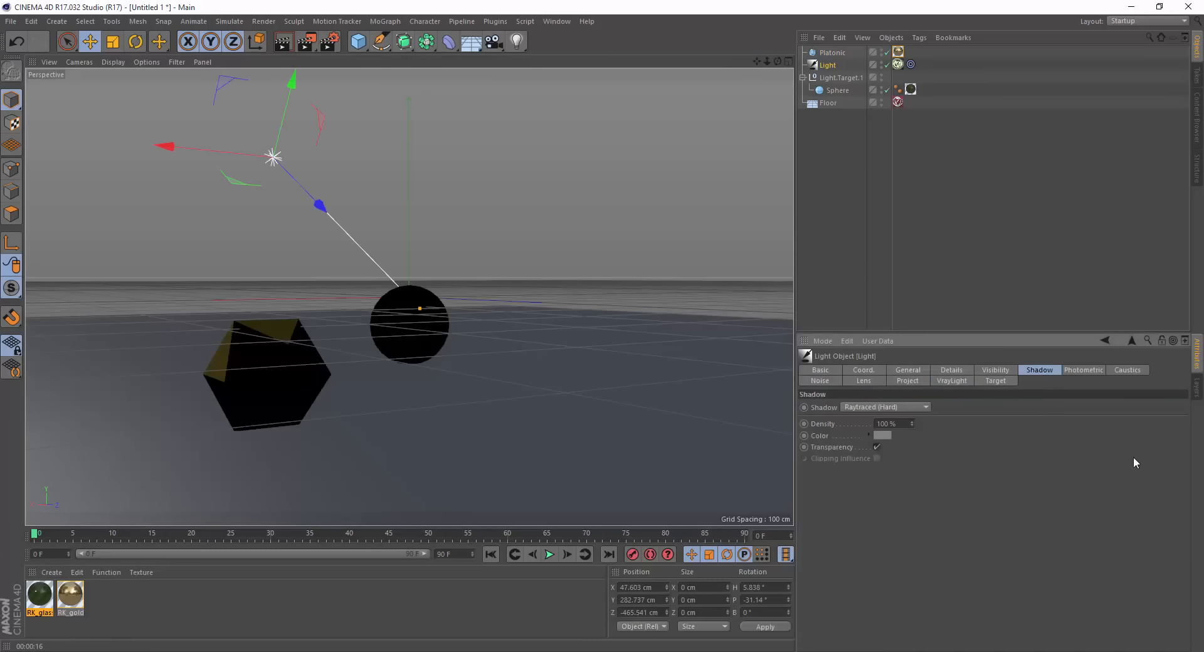
click(968, 380)
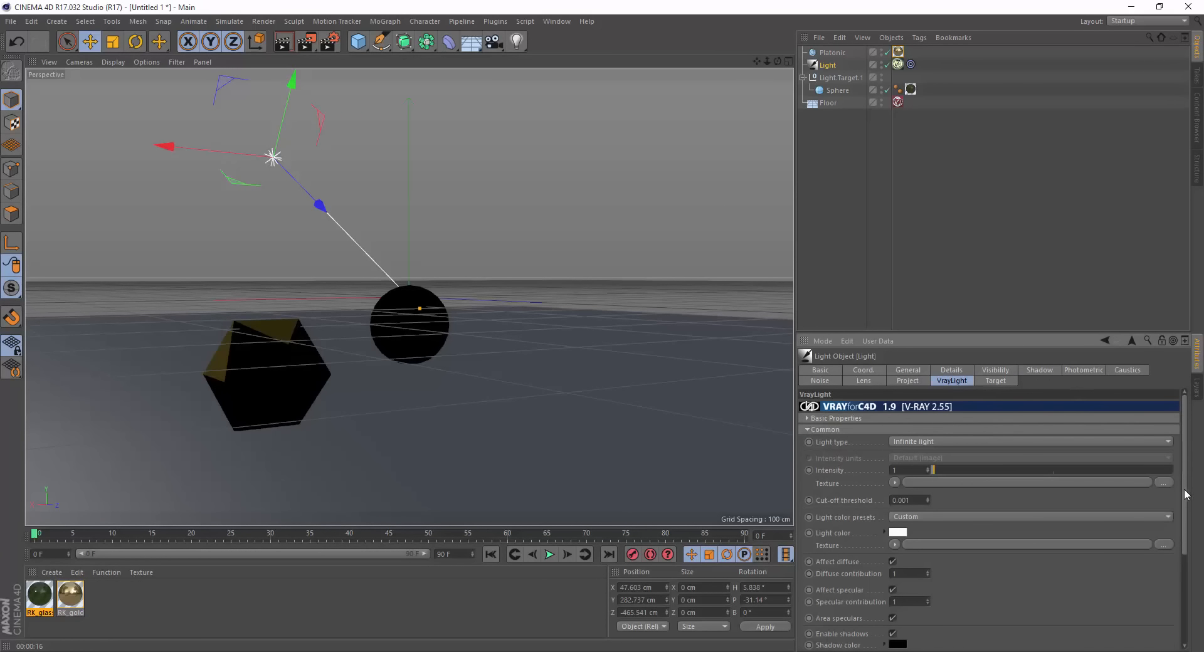
drag(1186, 496, 1185, 584)
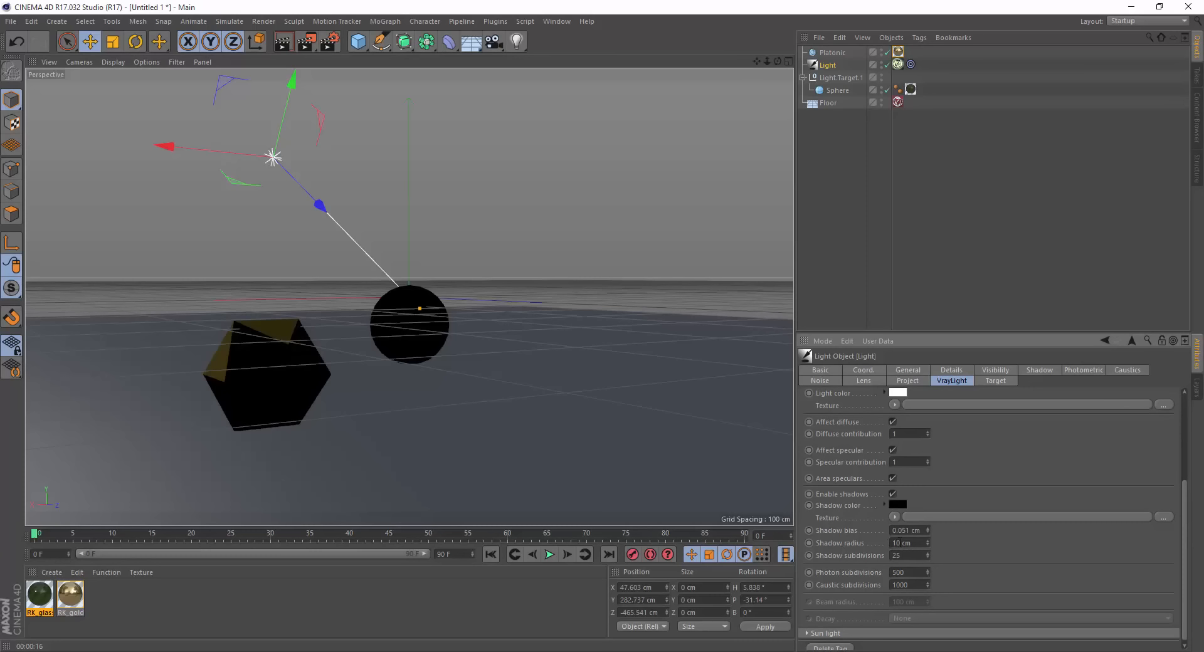
Render a region of the view around the Platonic and the sphere.
click(305, 47)
click(381, 60)
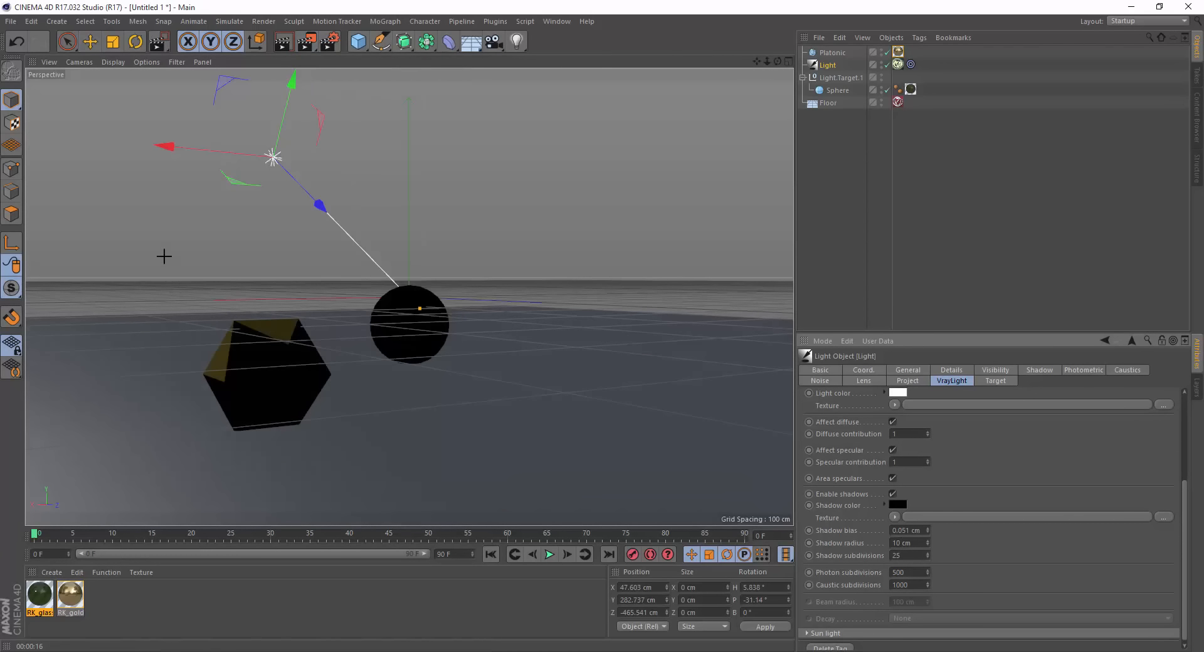
drag(164, 252, 577, 512)
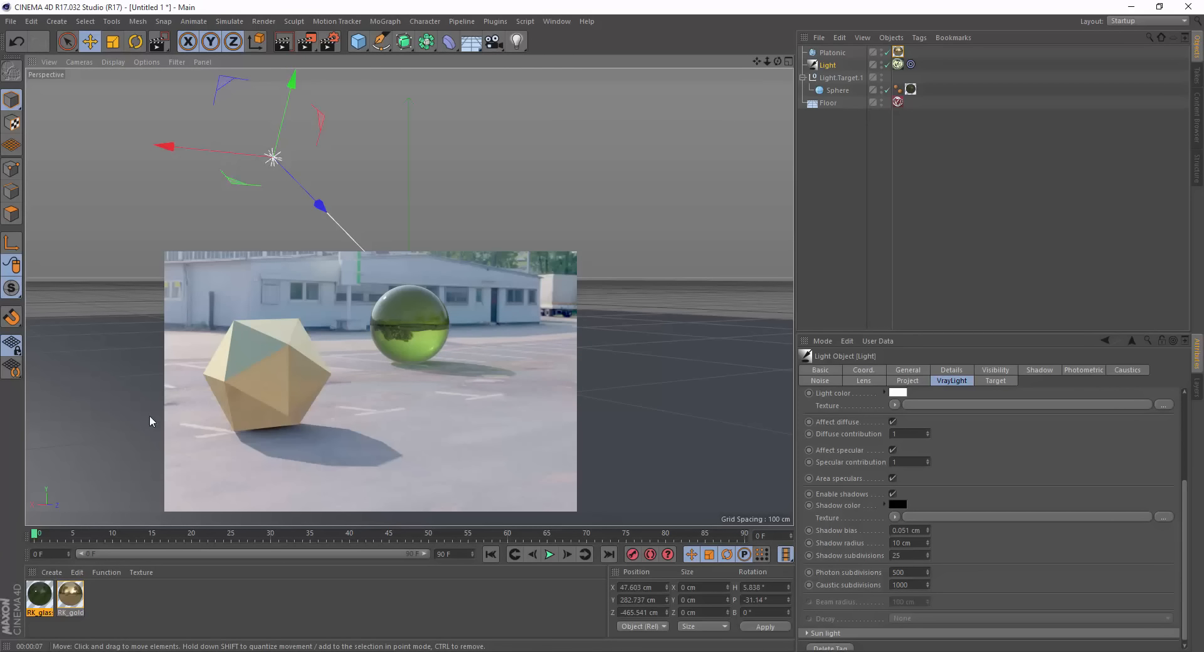
Review the matte and comp properties of the floor's VrayCompositing tag and render the full view.
click(898, 102)
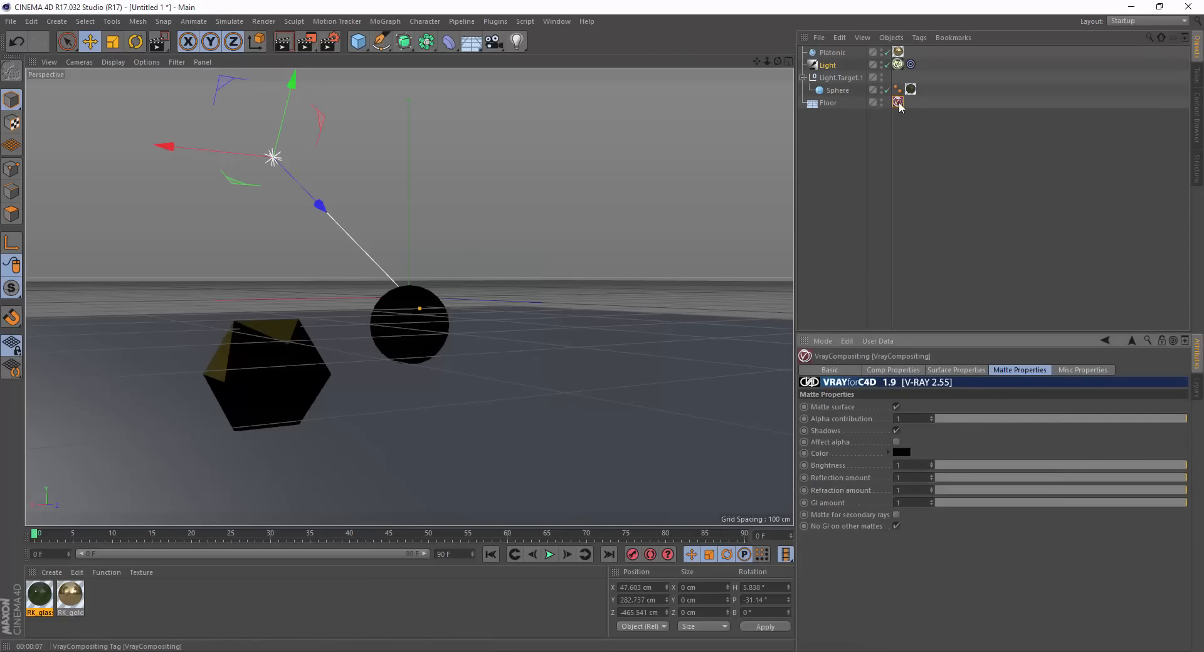
click(900, 372)
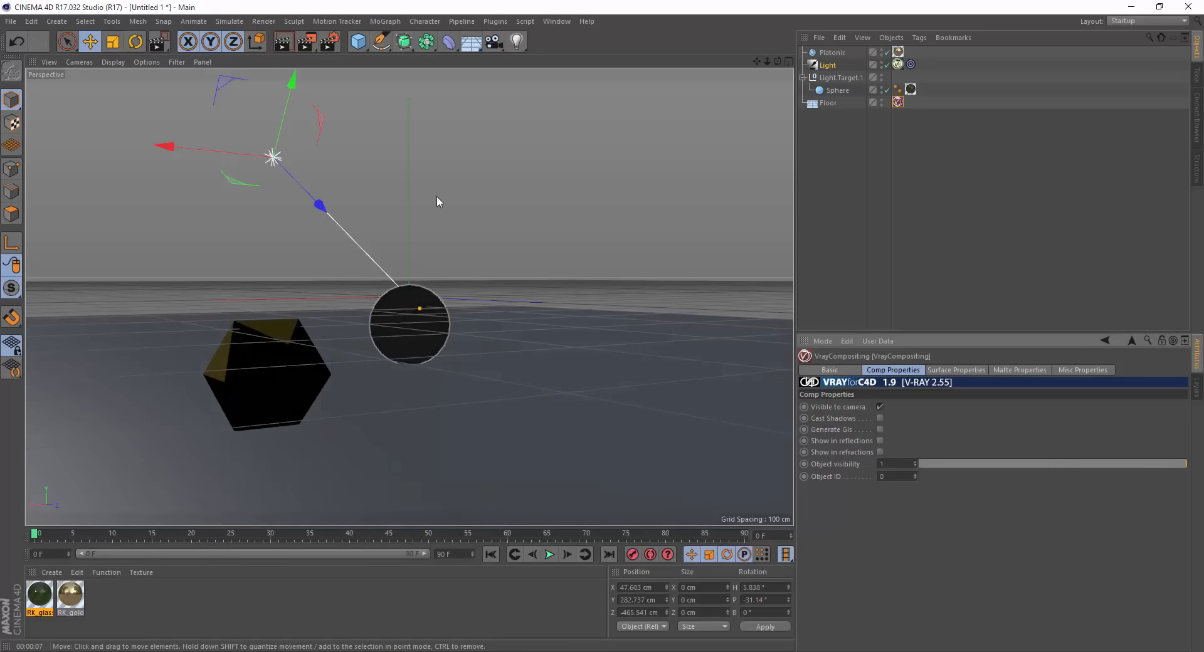
click(279, 42)
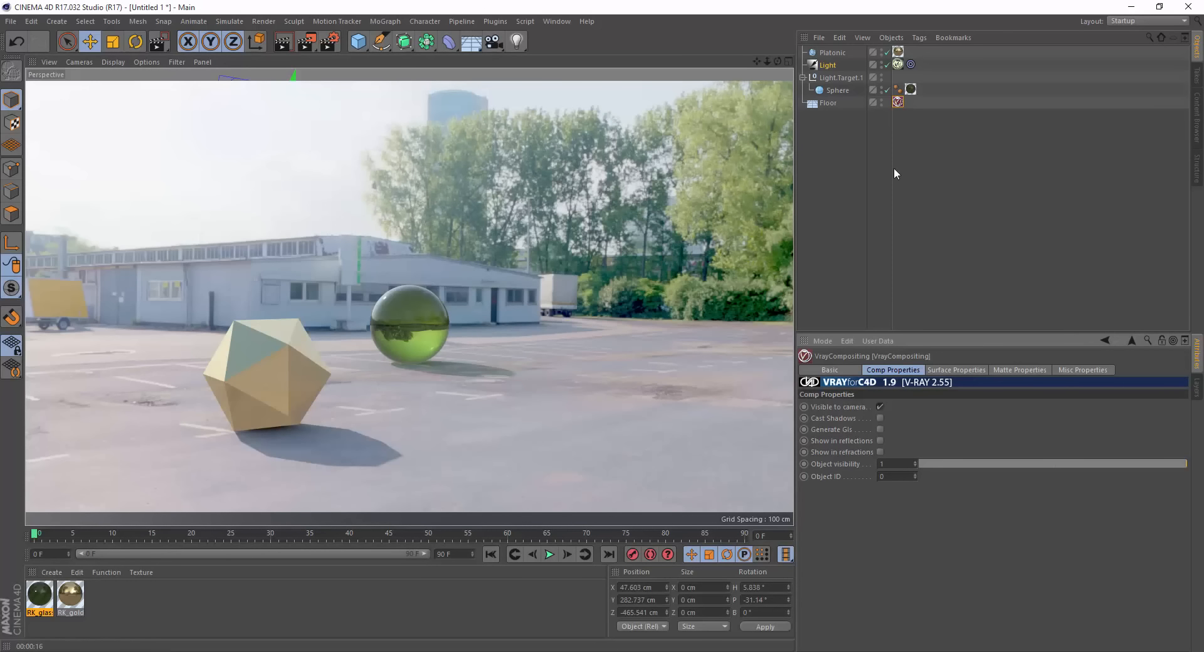
Delete all objects from the scene and open the sIBL Loader plugin.
key(ctrl+a)
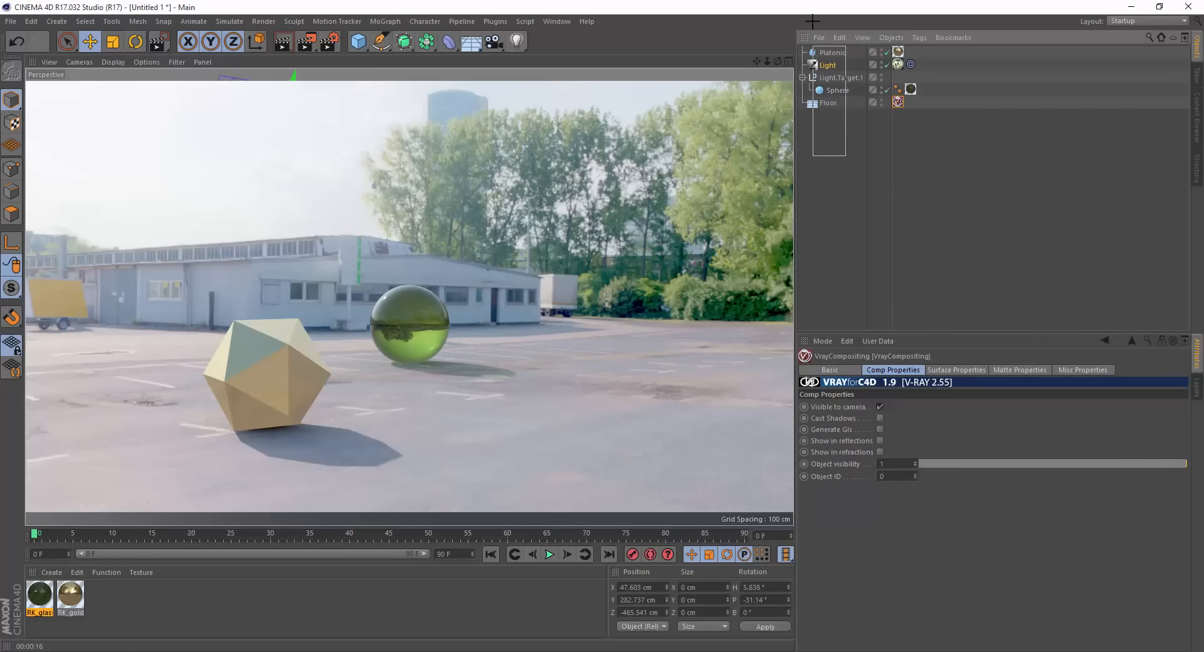
key(Delete)
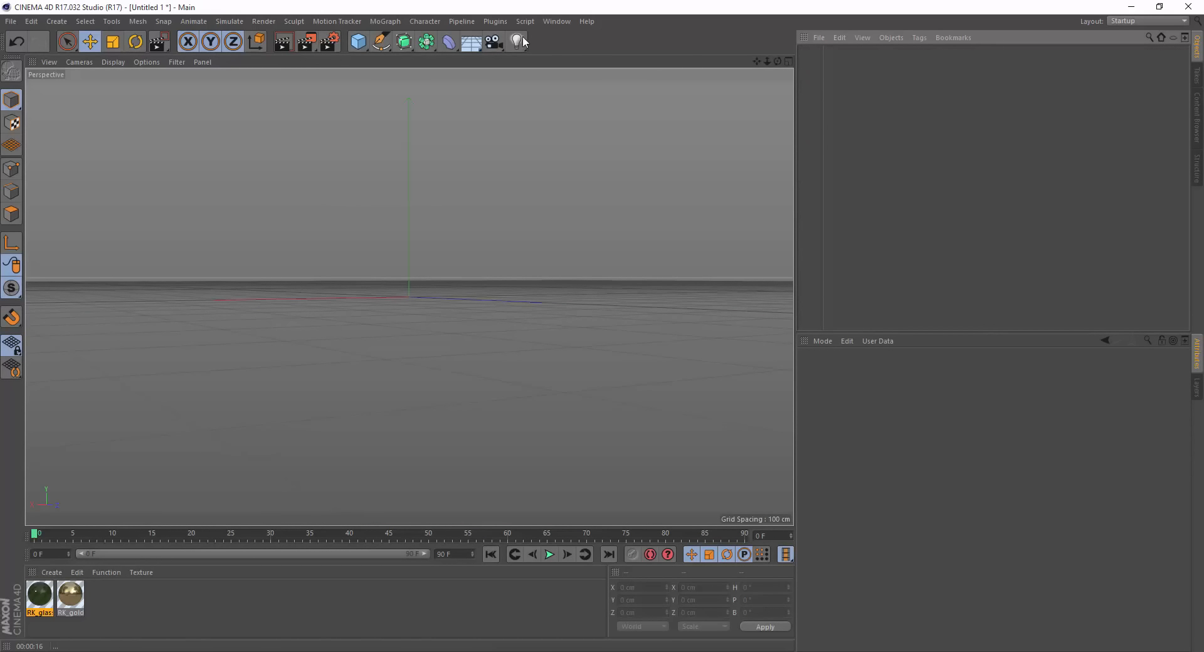
click(495, 22)
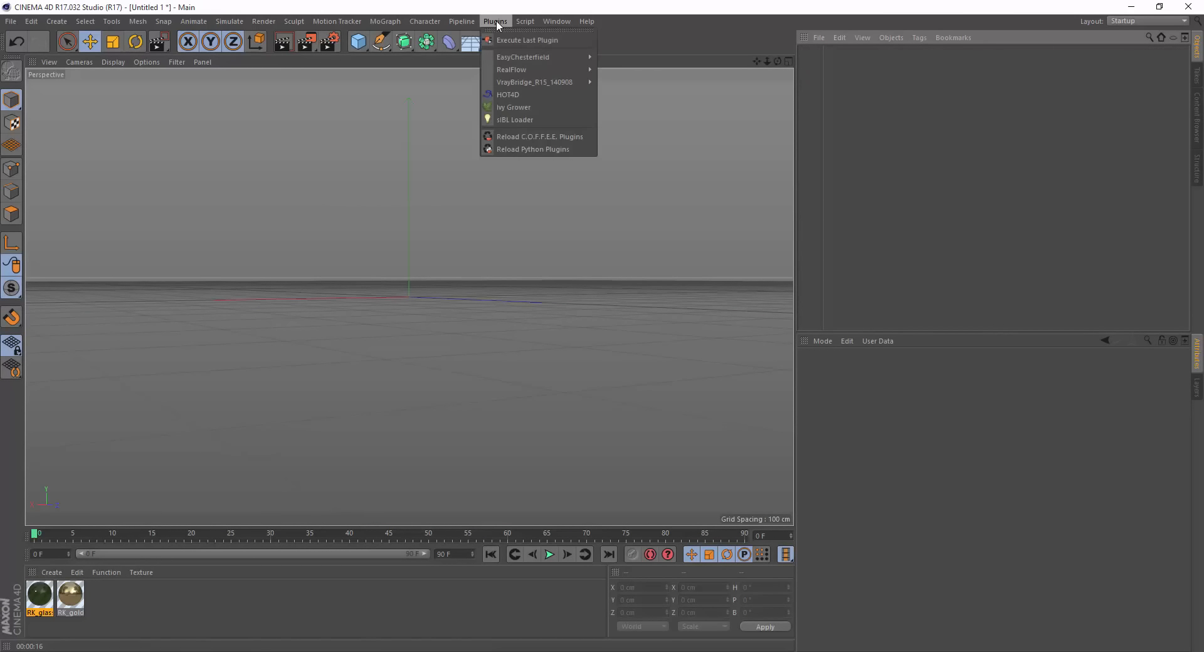
click(515, 120)
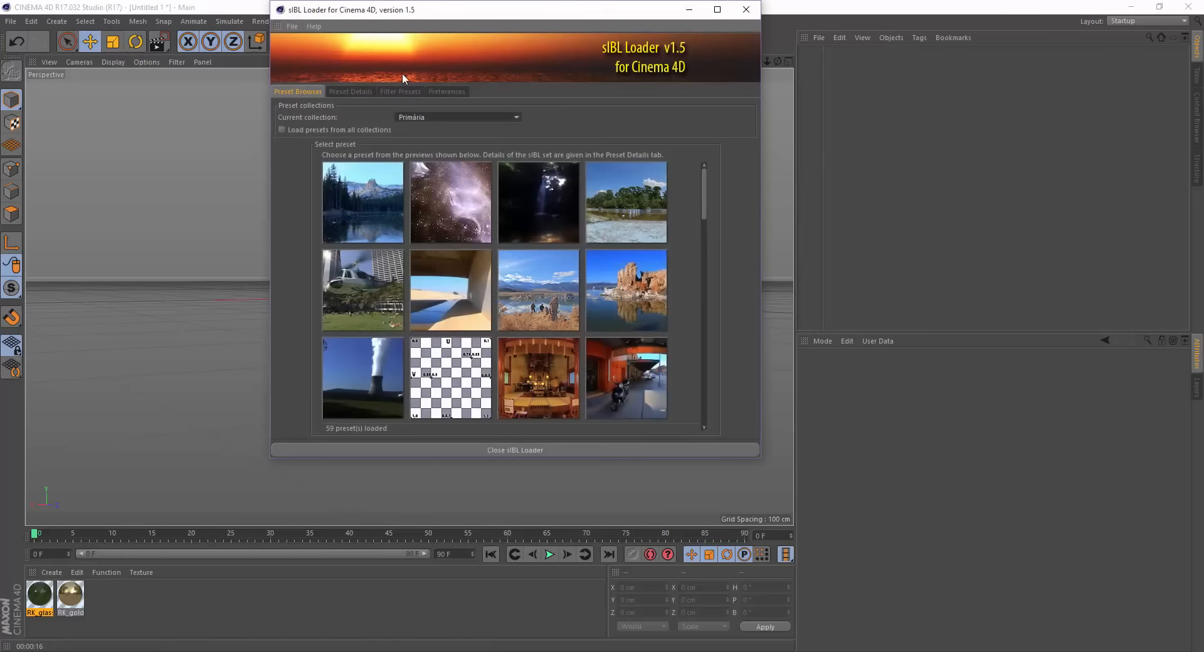
Browse the preset previews of the current sIBL collection and look at the preset details page.
drag(706, 198, 709, 285)
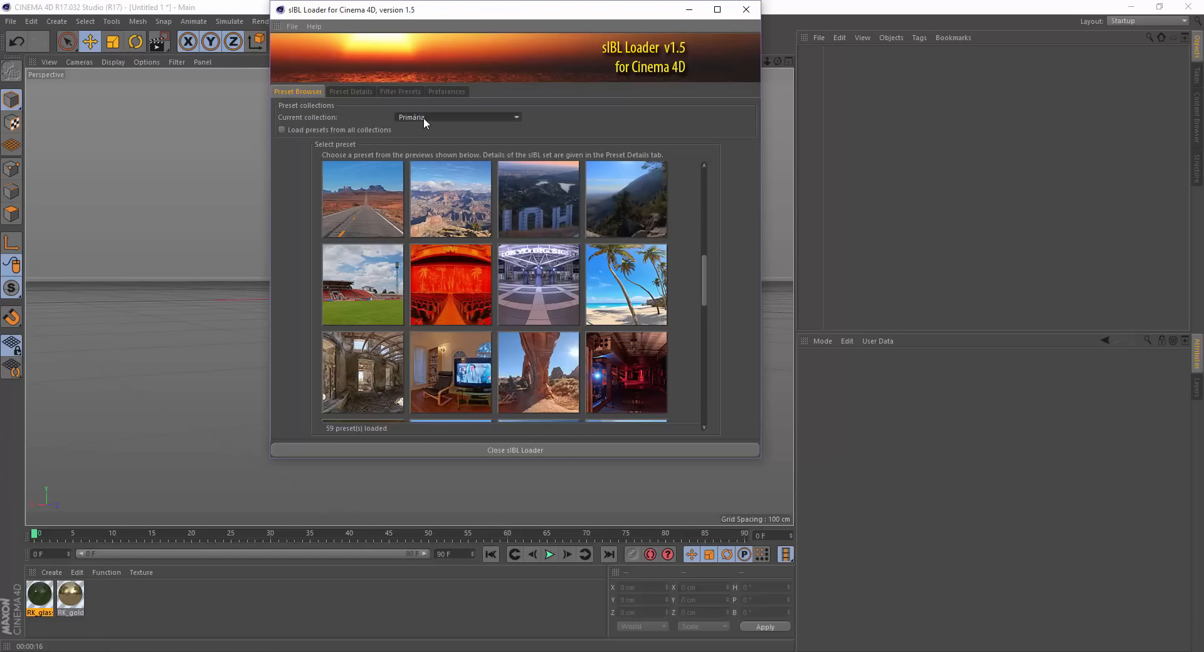
click(353, 91)
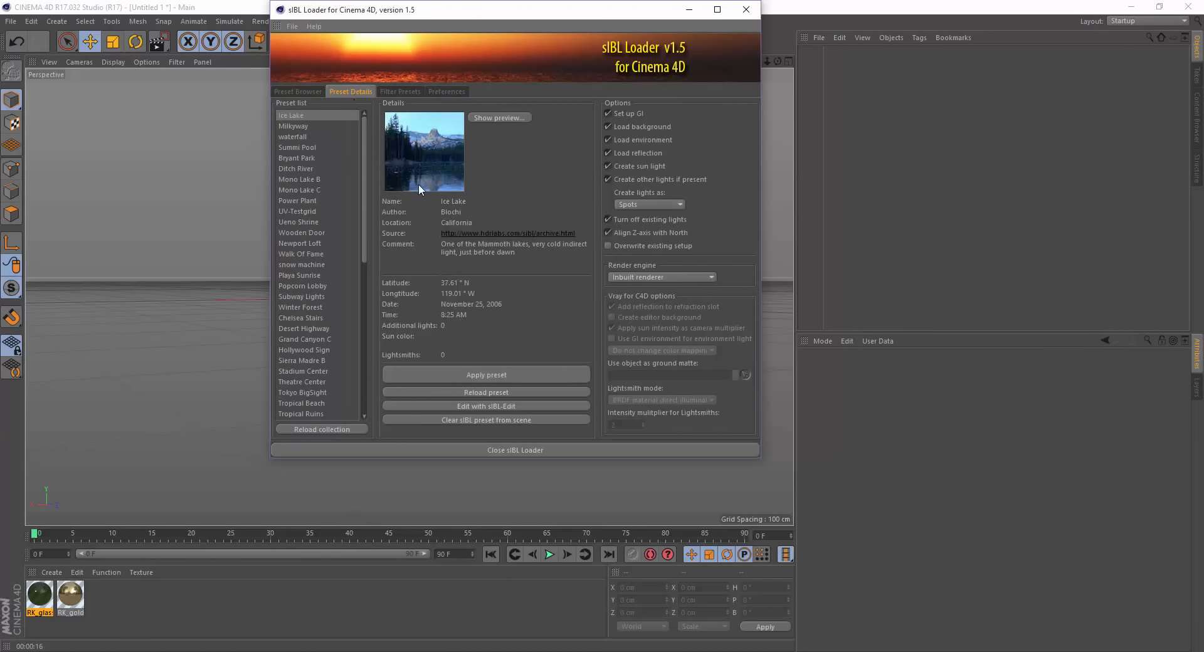
click(314, 92)
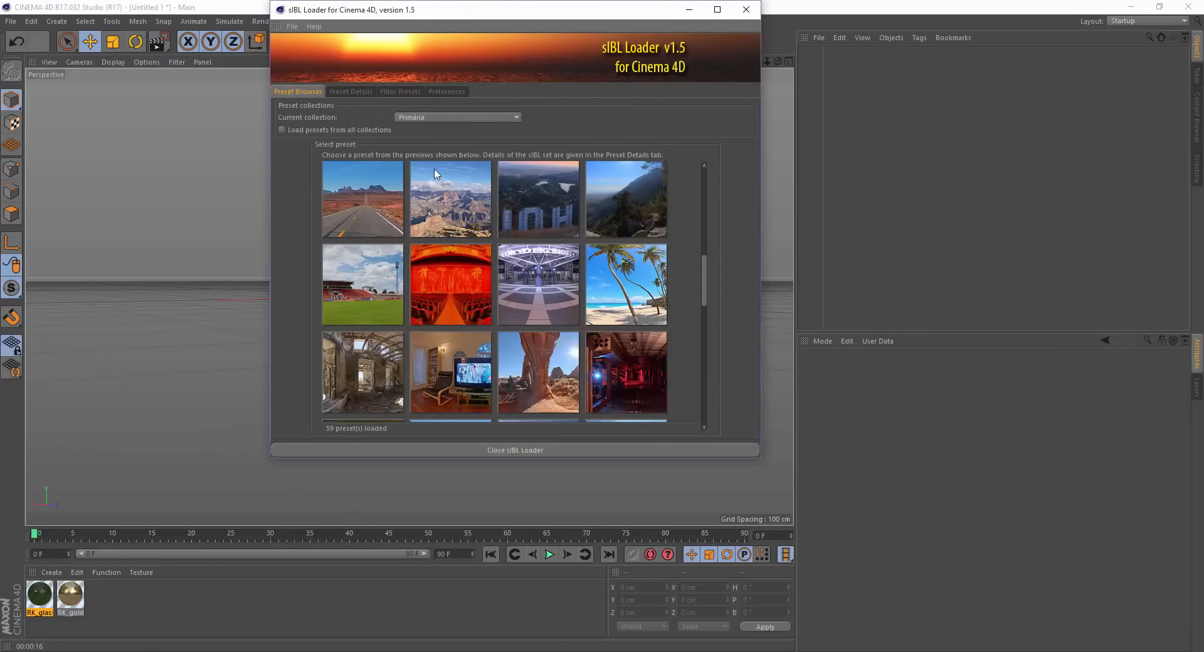
drag(702, 288, 706, 422)
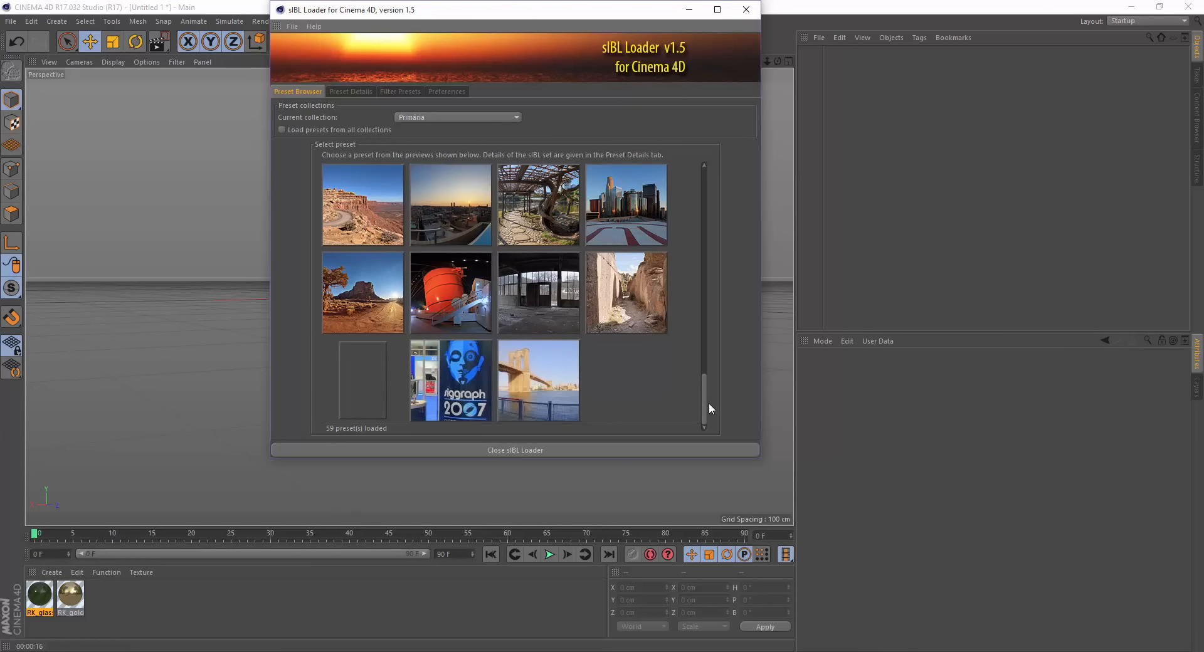
drag(703, 403, 698, 285)
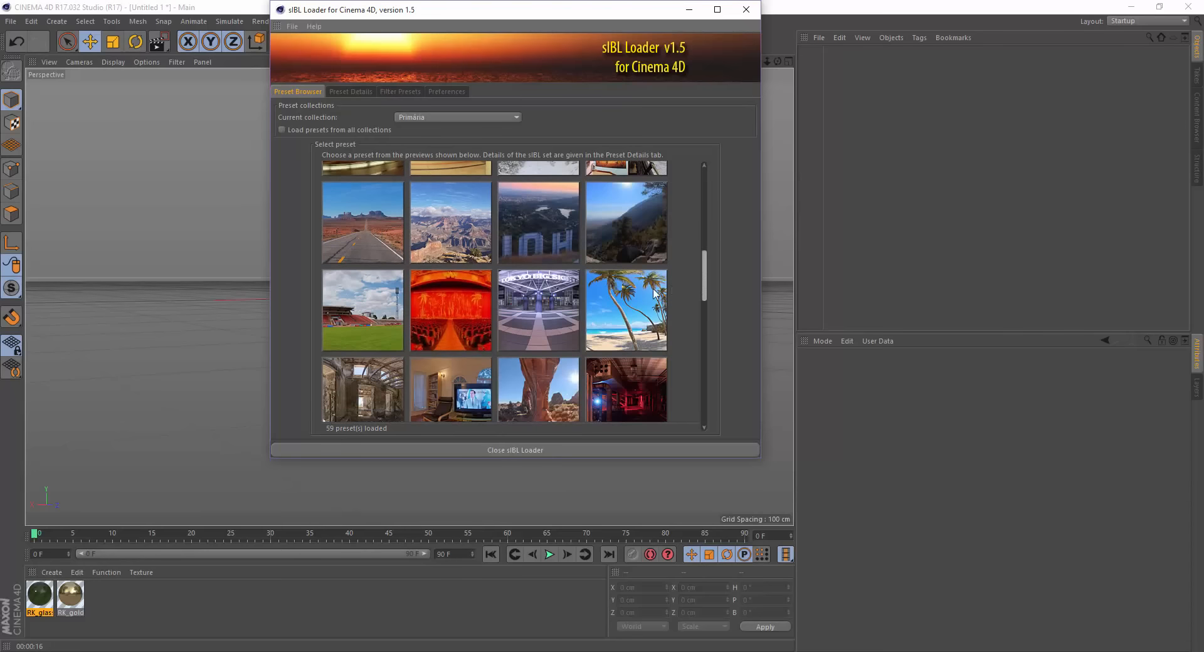
Apply the Tokyo BigSight sIBL preset with Vray for C4D as the render engine.
double_click(540, 310)
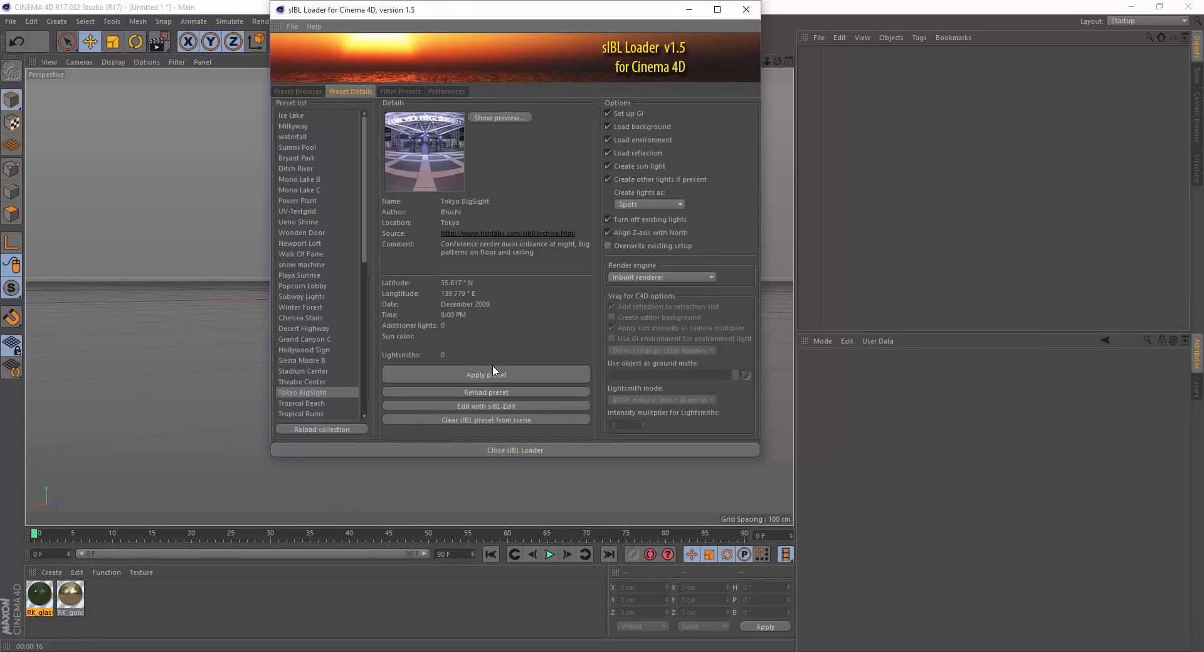
click(671, 277)
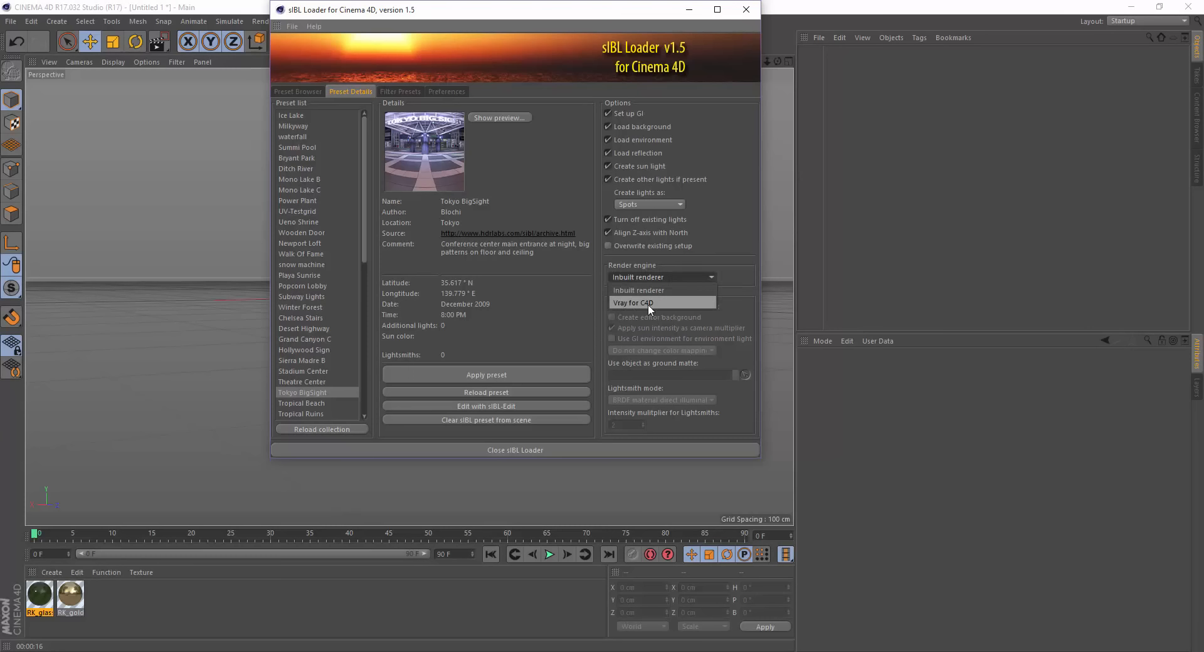
click(658, 303)
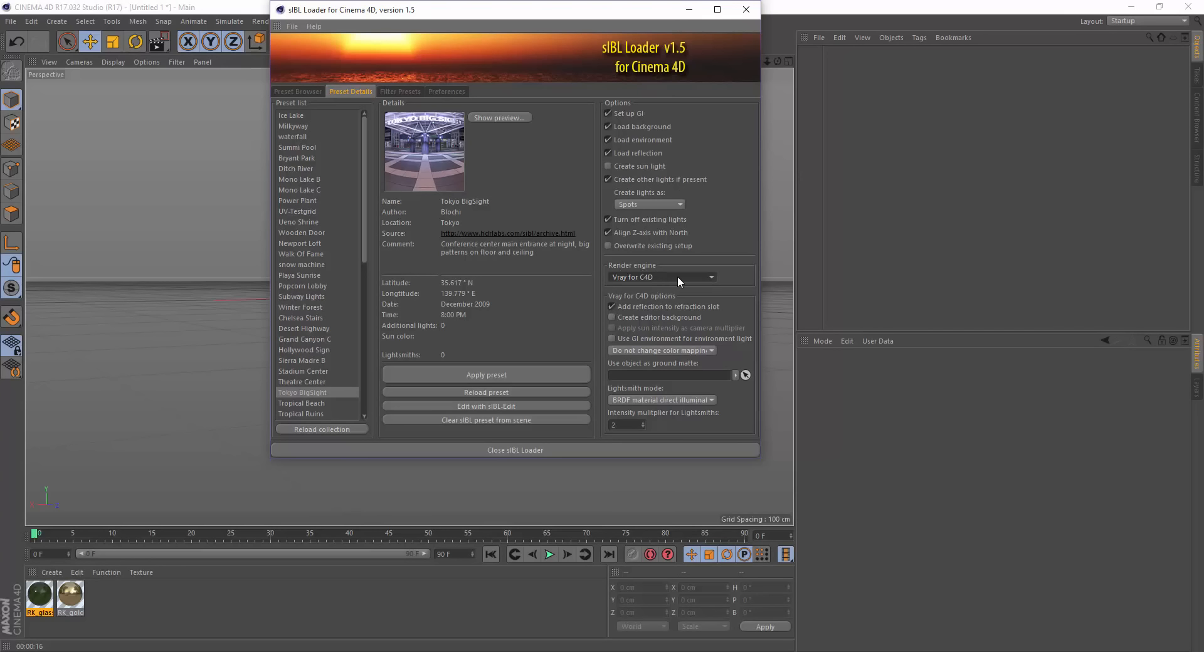
click(517, 374)
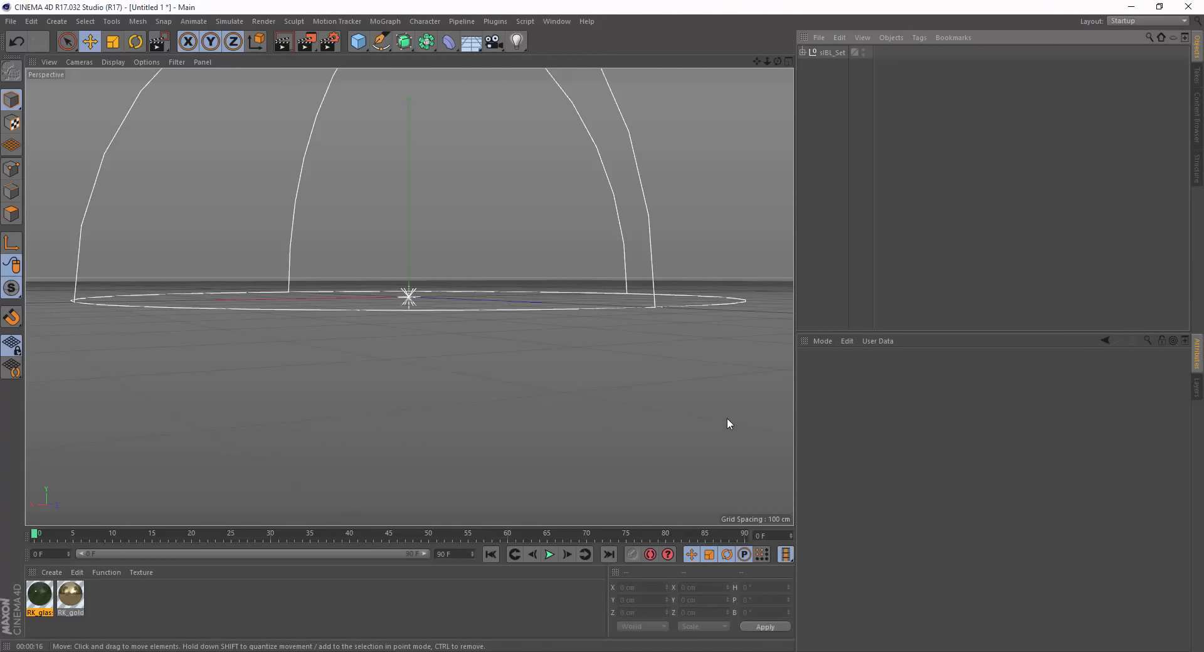
Expand the sIBL_Set group, inspect the sIBL_EnvLight light's VrayLight settings and render the view.
click(802, 52)
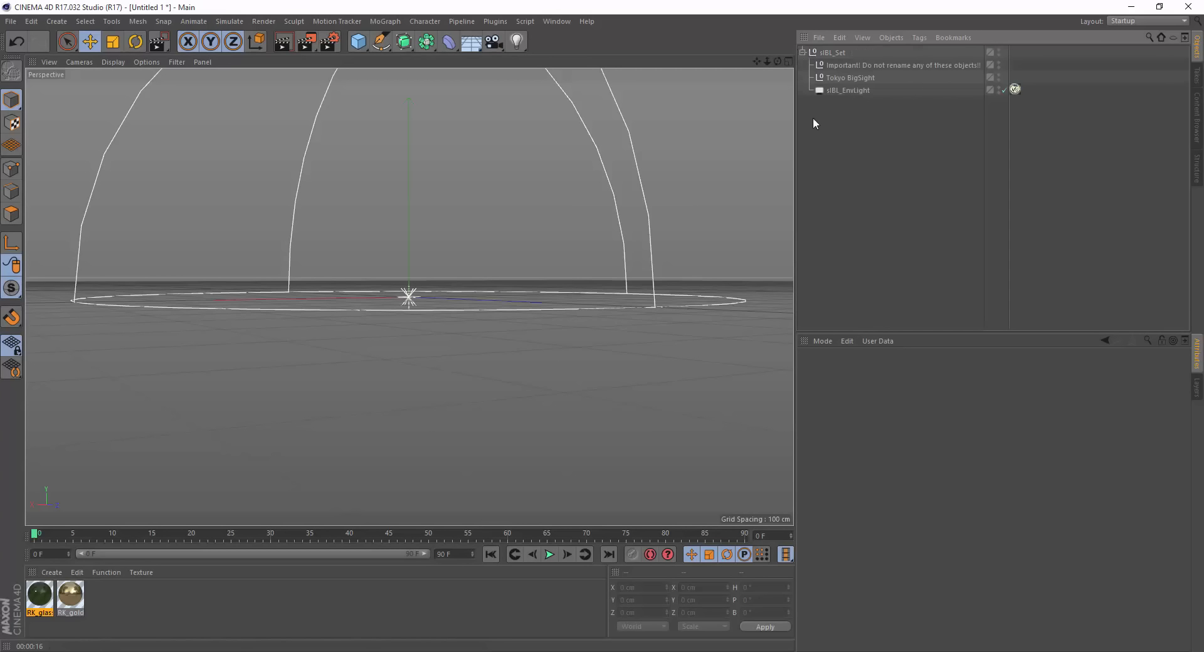
click(851, 90)
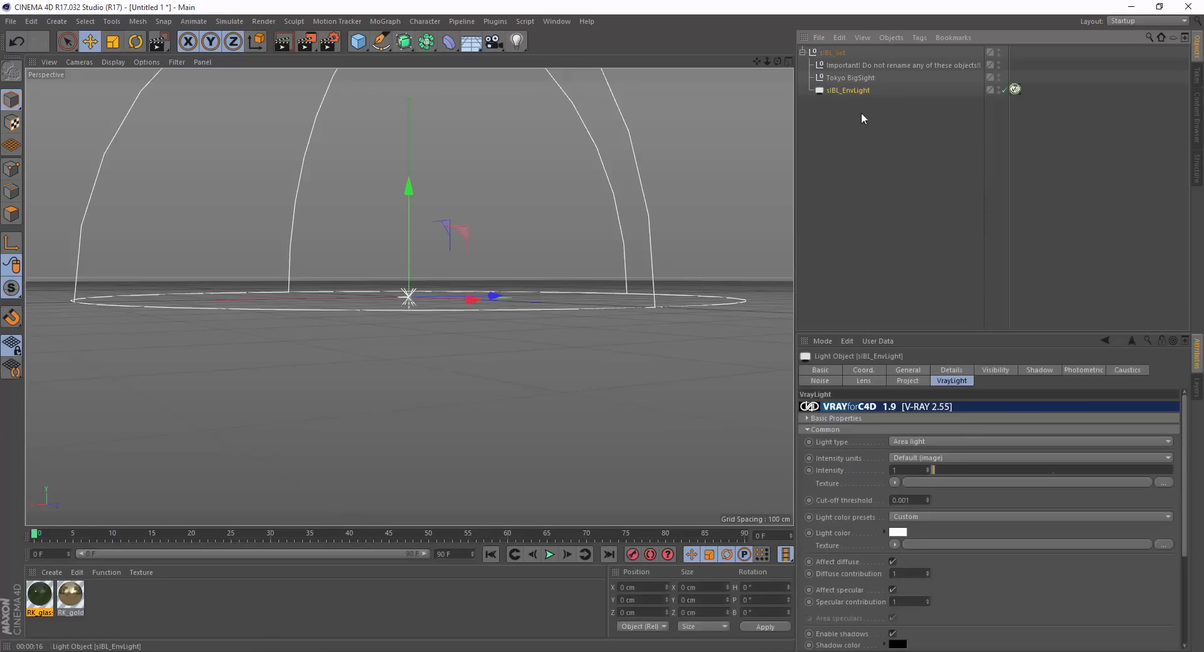
click(284, 43)
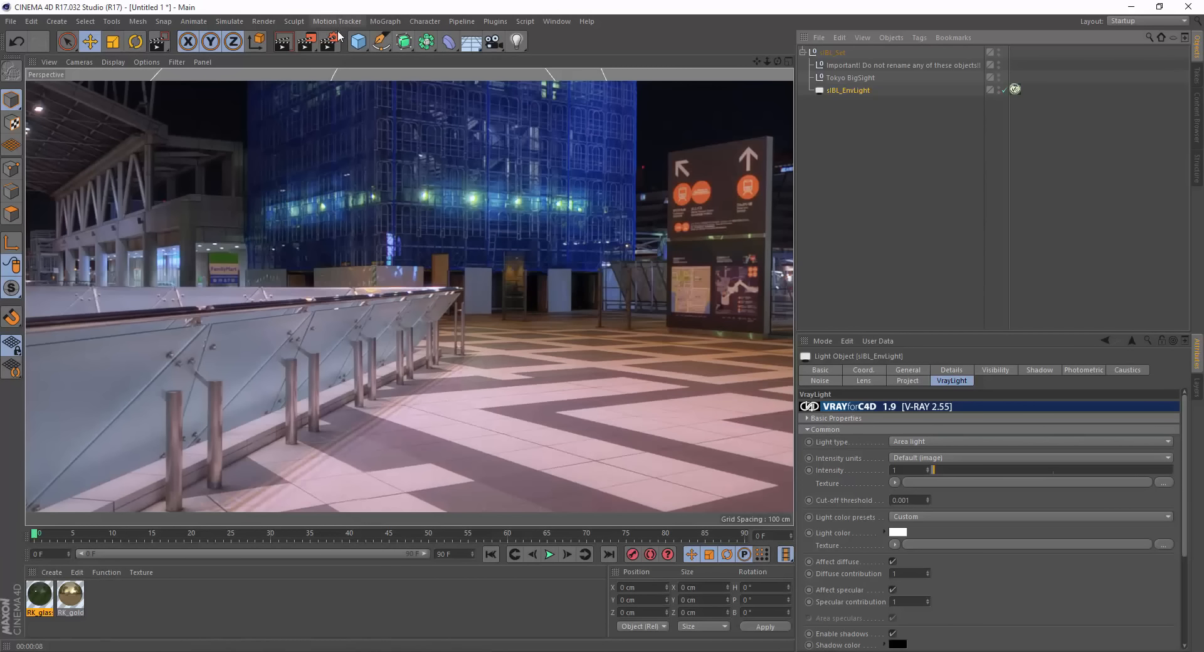
Add a 200 cm cube, move it to about X -314 cm, Y -123 cm, and render the view.
click(358, 42)
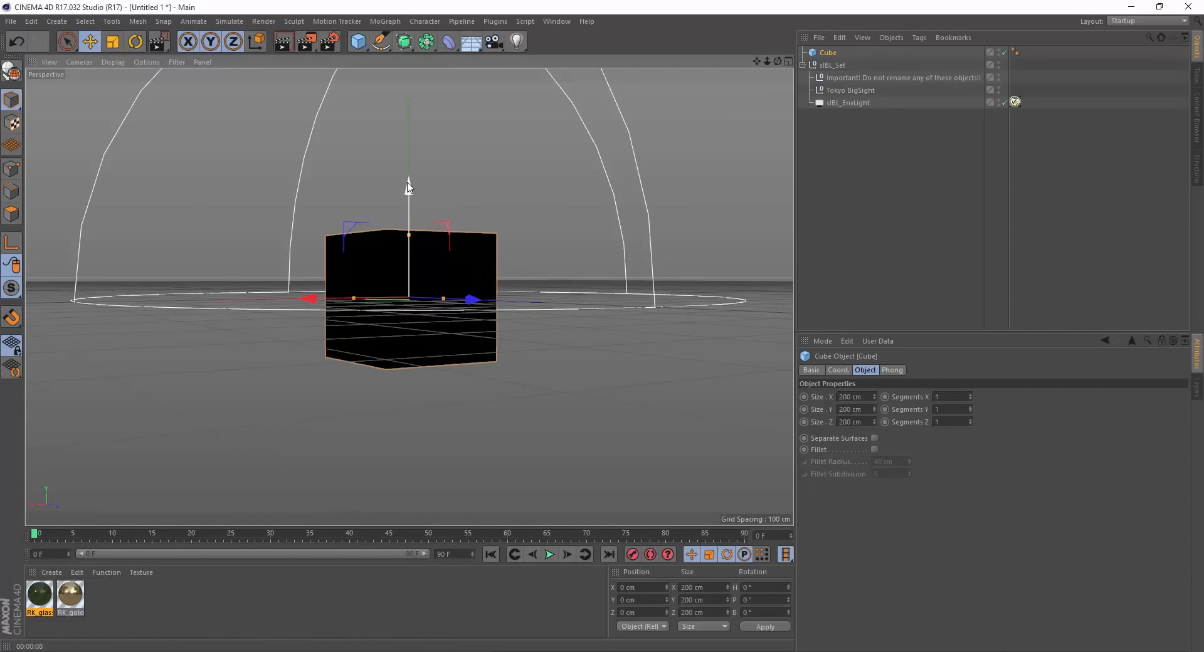
drag(412, 181, 465, 389)
click(283, 42)
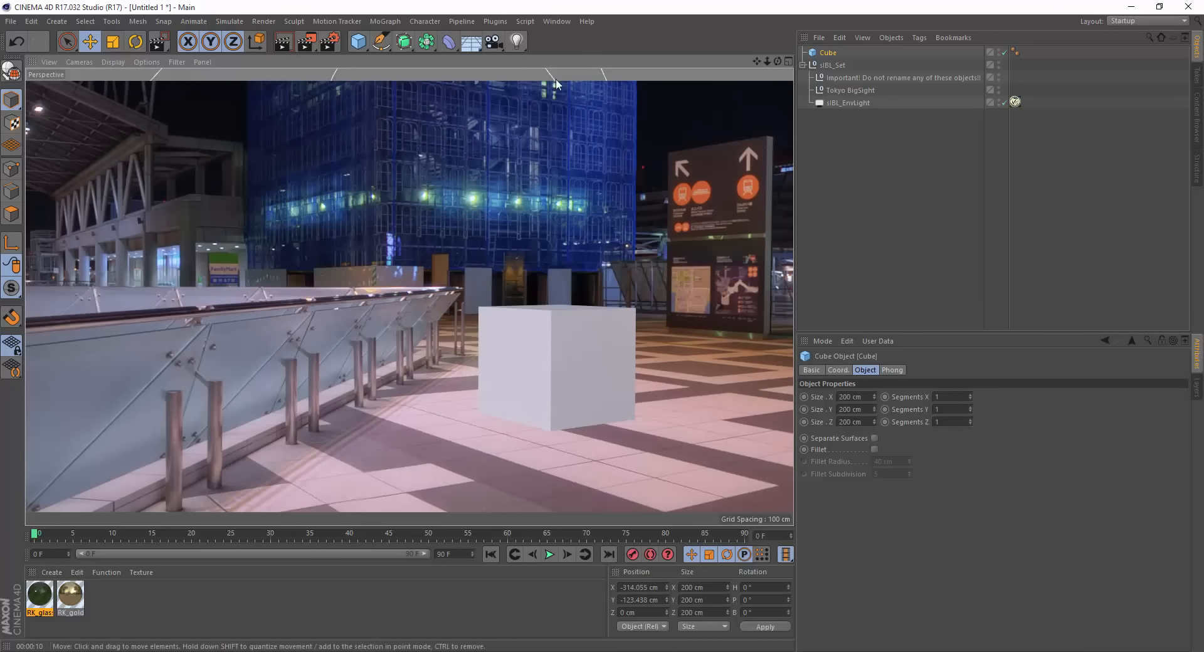
Add a Floor object and give it a VrayCompositing tag.
click(470, 41)
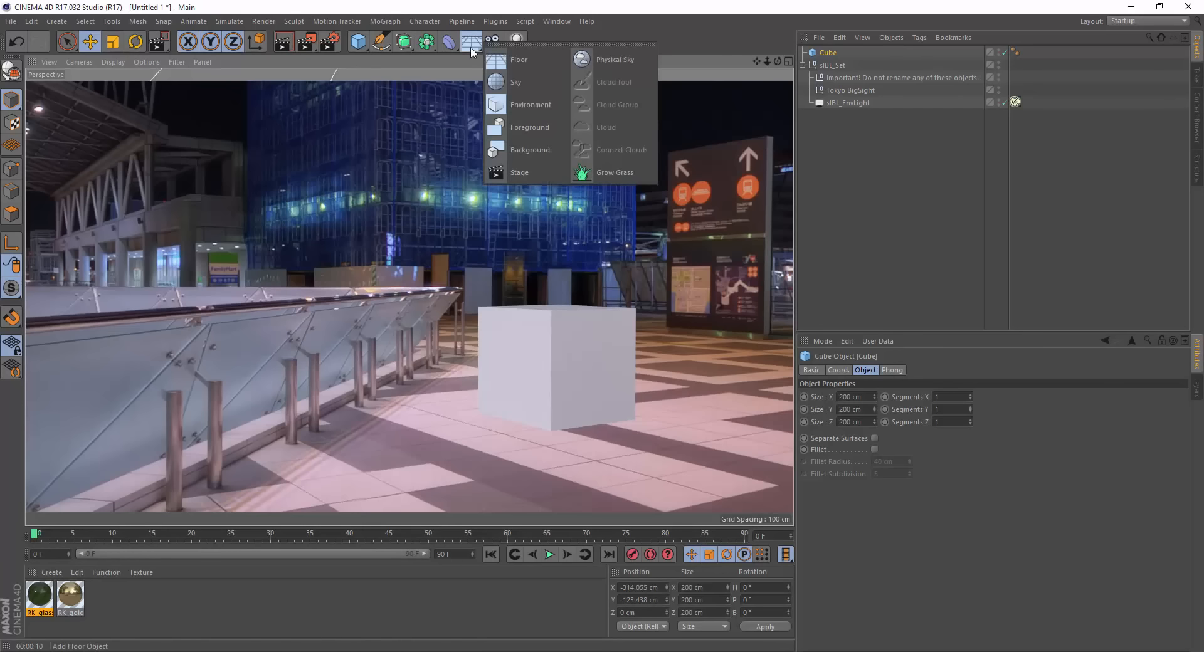
click(514, 66)
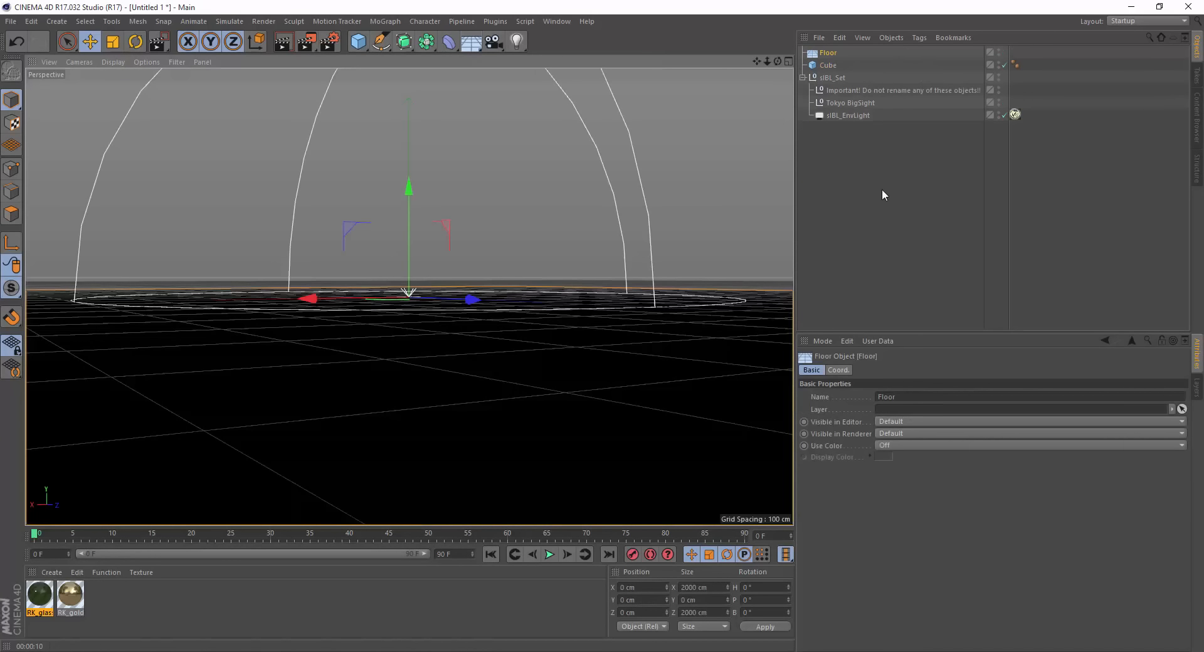
right_click(830, 54)
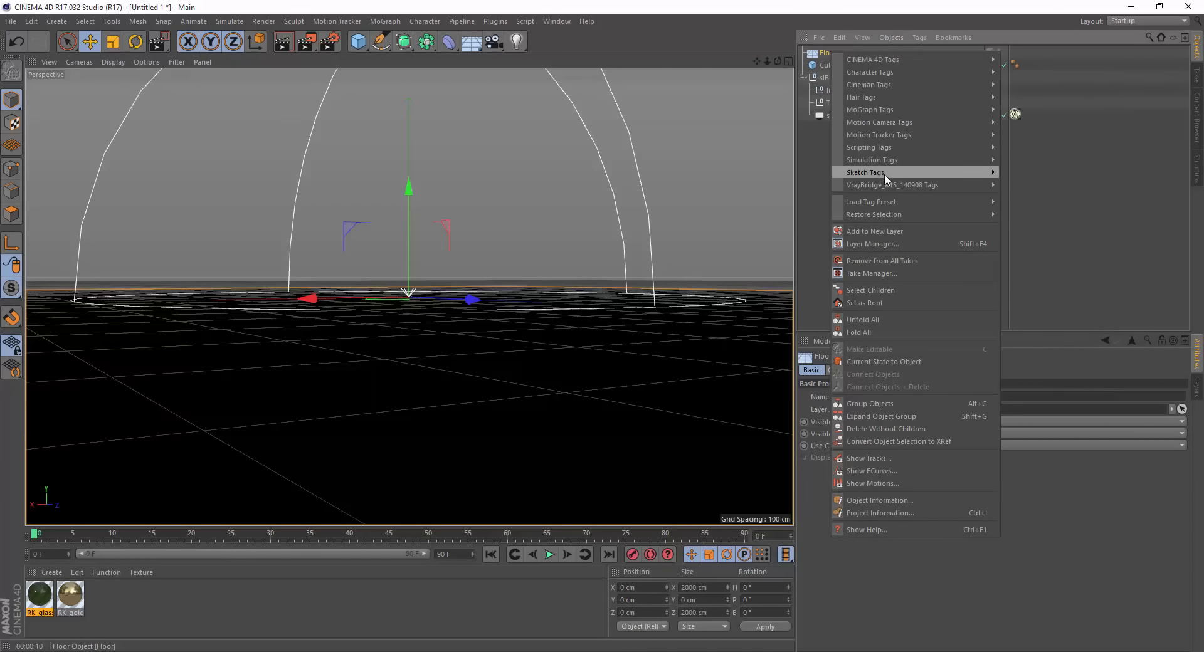
mouse_move(978, 185)
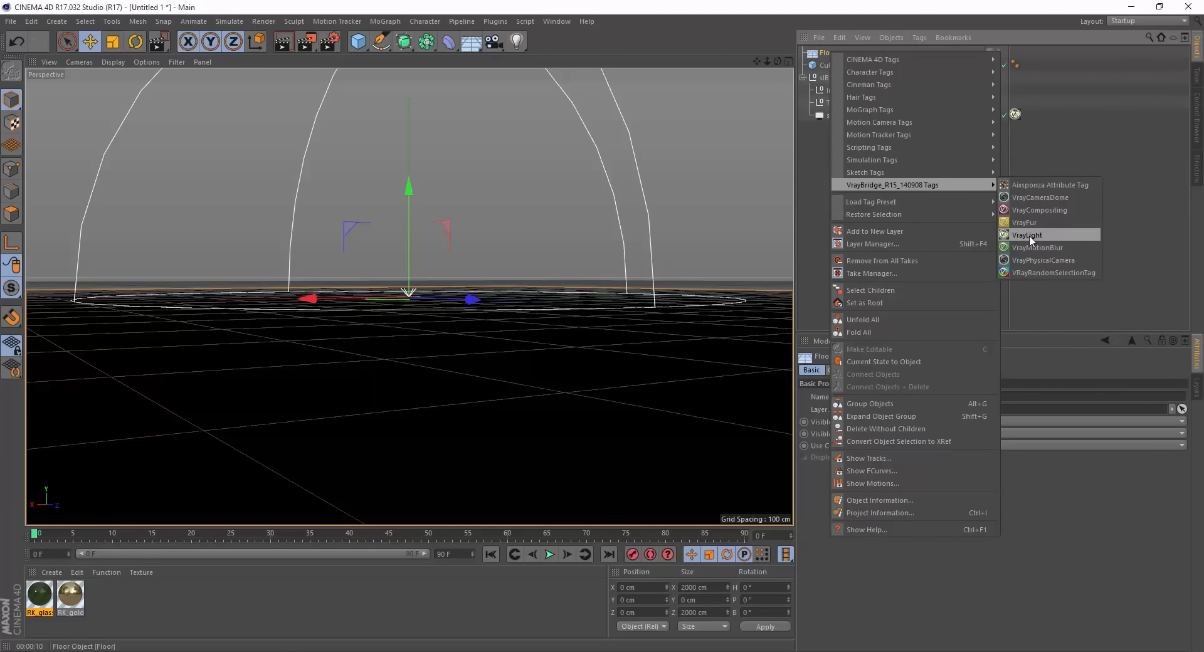
click(1028, 210)
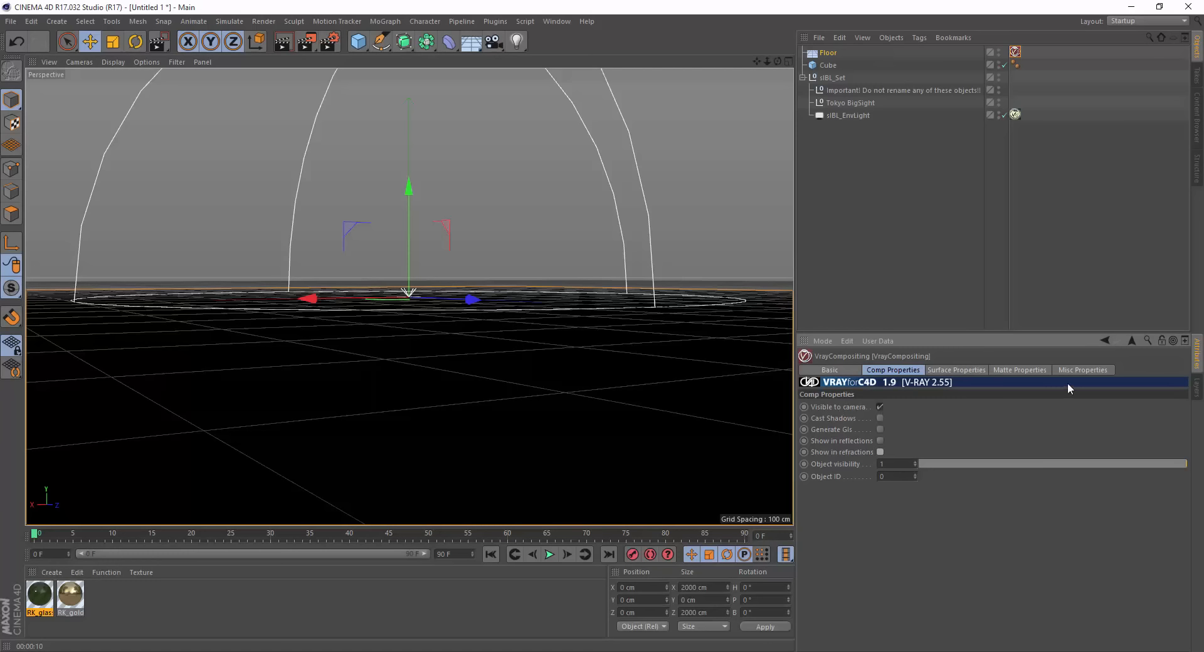
Enable Matte surface and Shadows in the floor's VrayCompositing matte properties and render the view.
click(1019, 370)
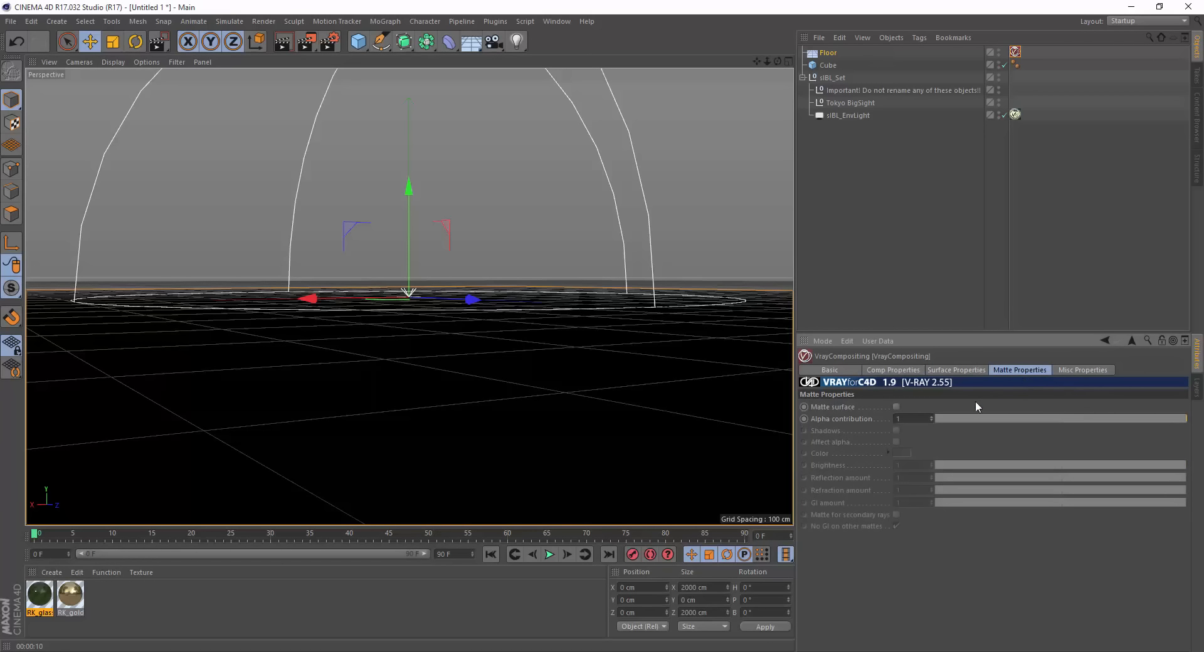
click(896, 407)
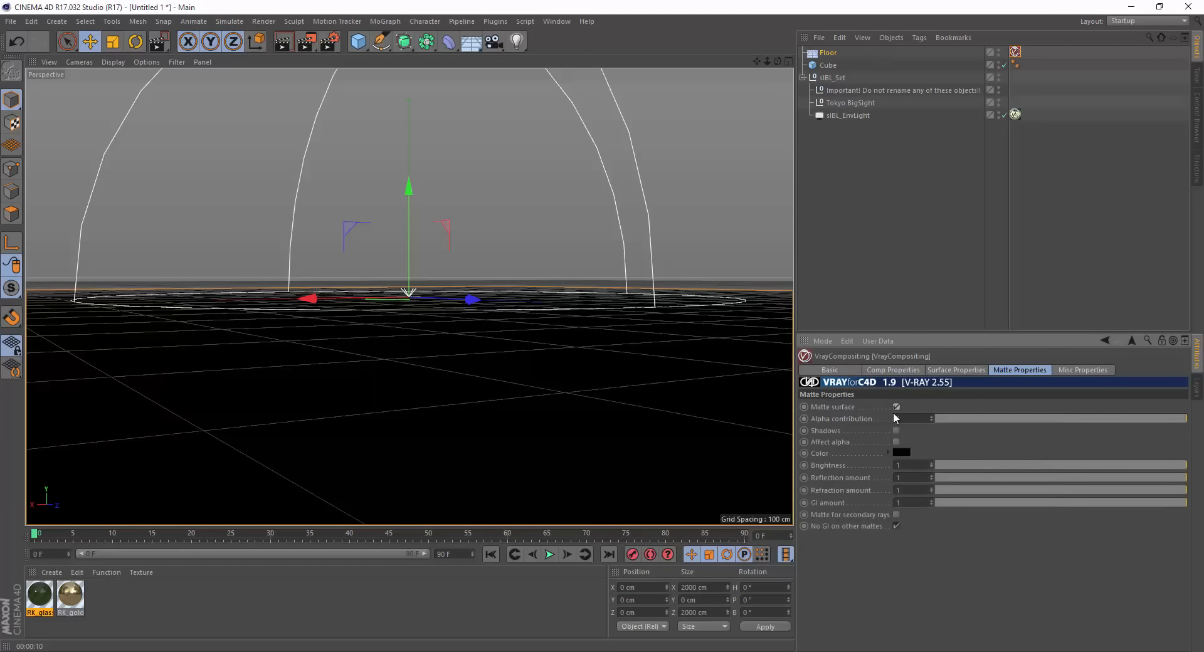
click(897, 431)
click(284, 41)
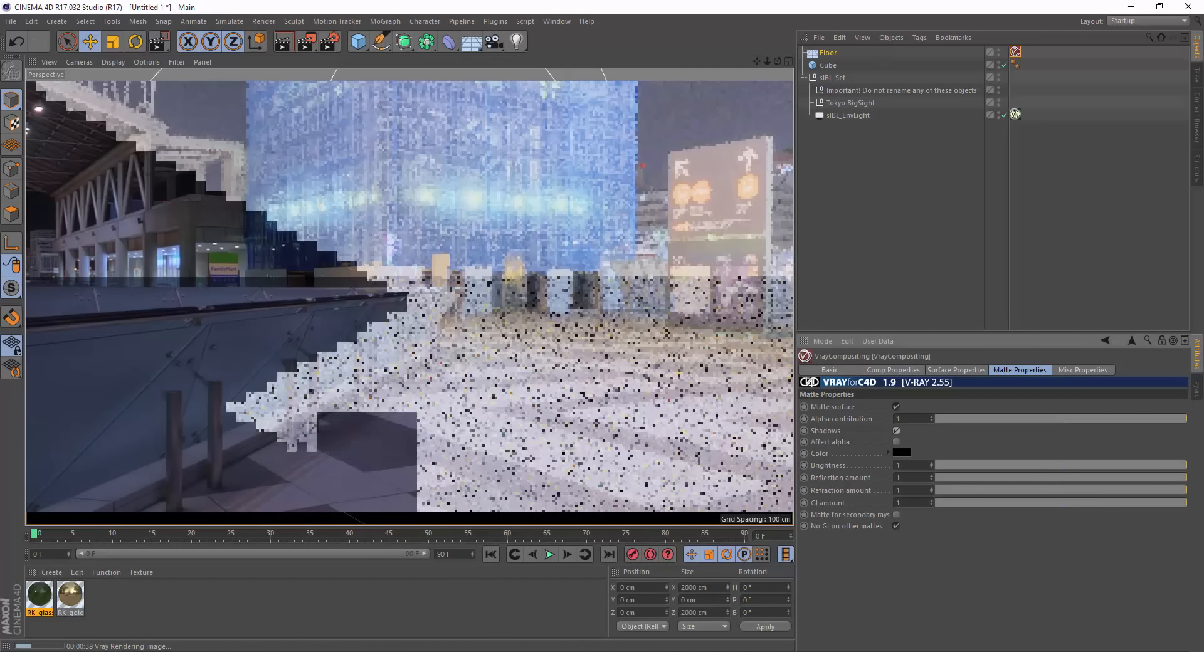
click(917, 637)
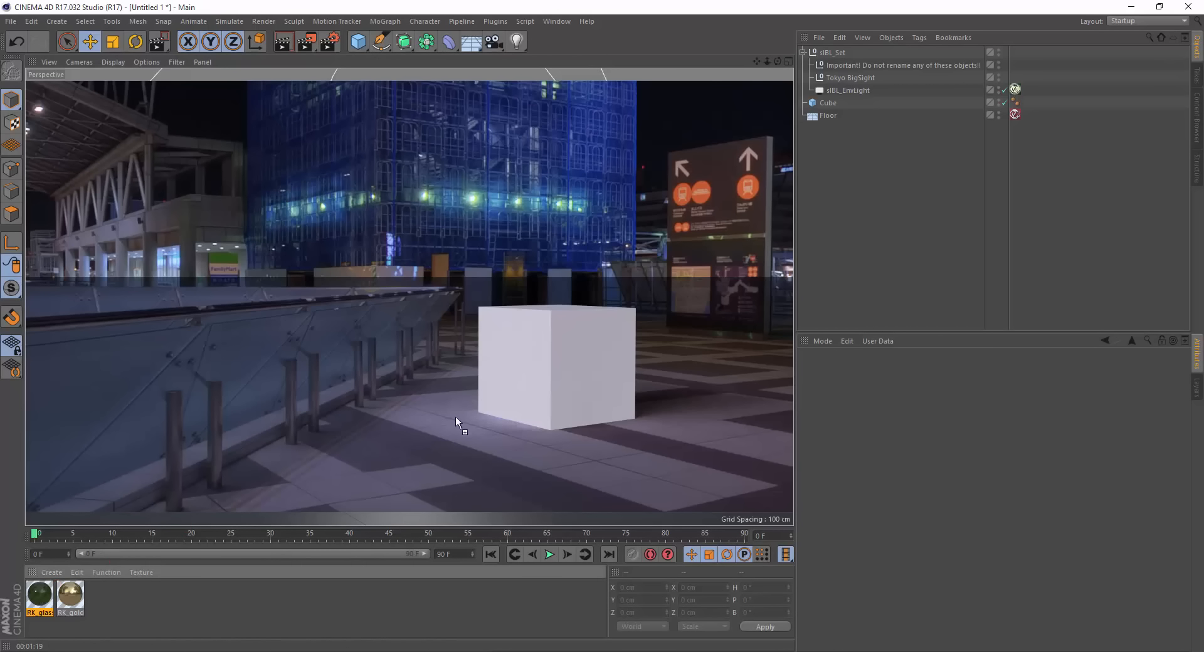
Apply the RK_glass_green material to the cube and render the view.
drag(583, 362, 582, 362)
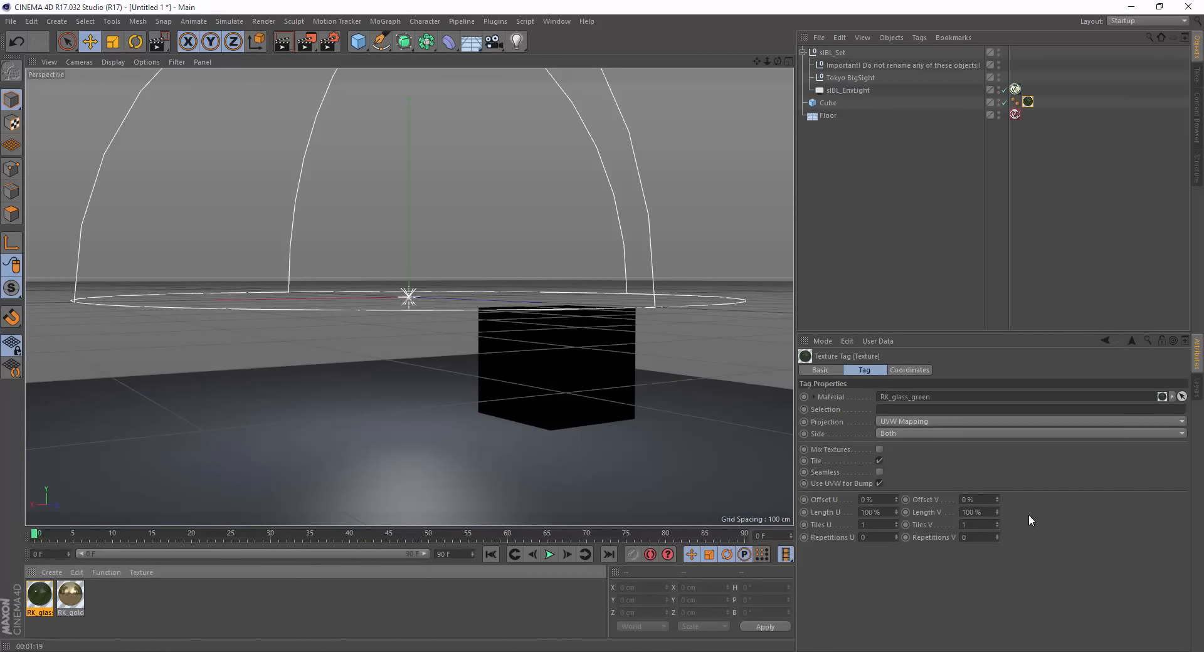
click(283, 43)
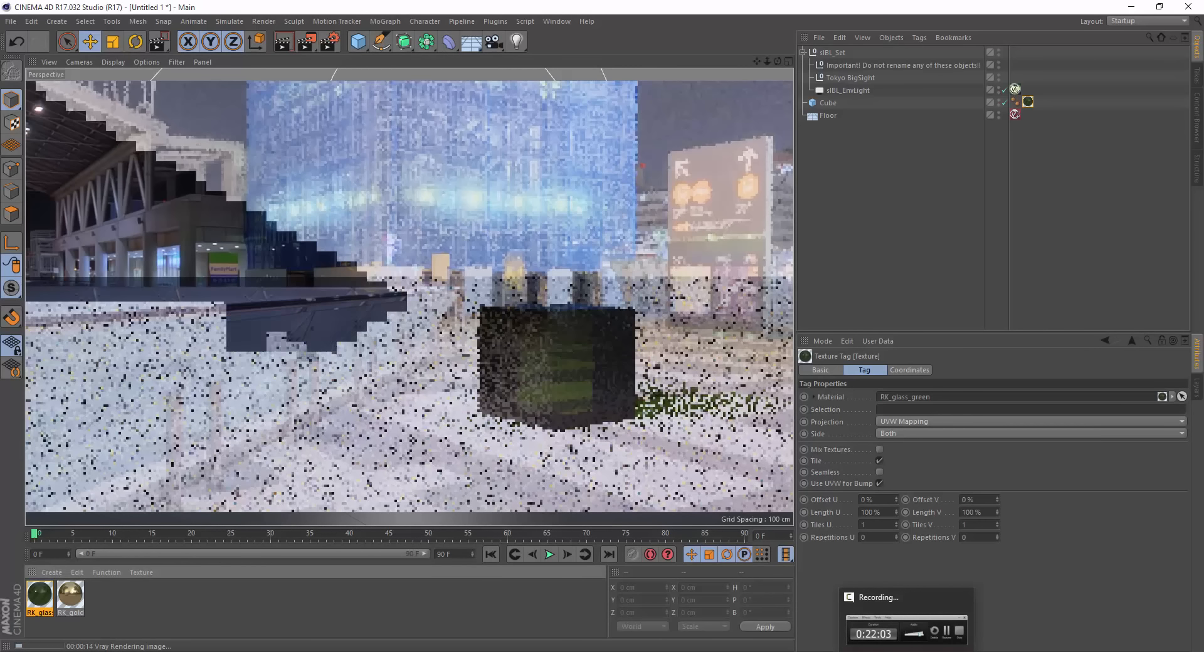
click(947, 631)
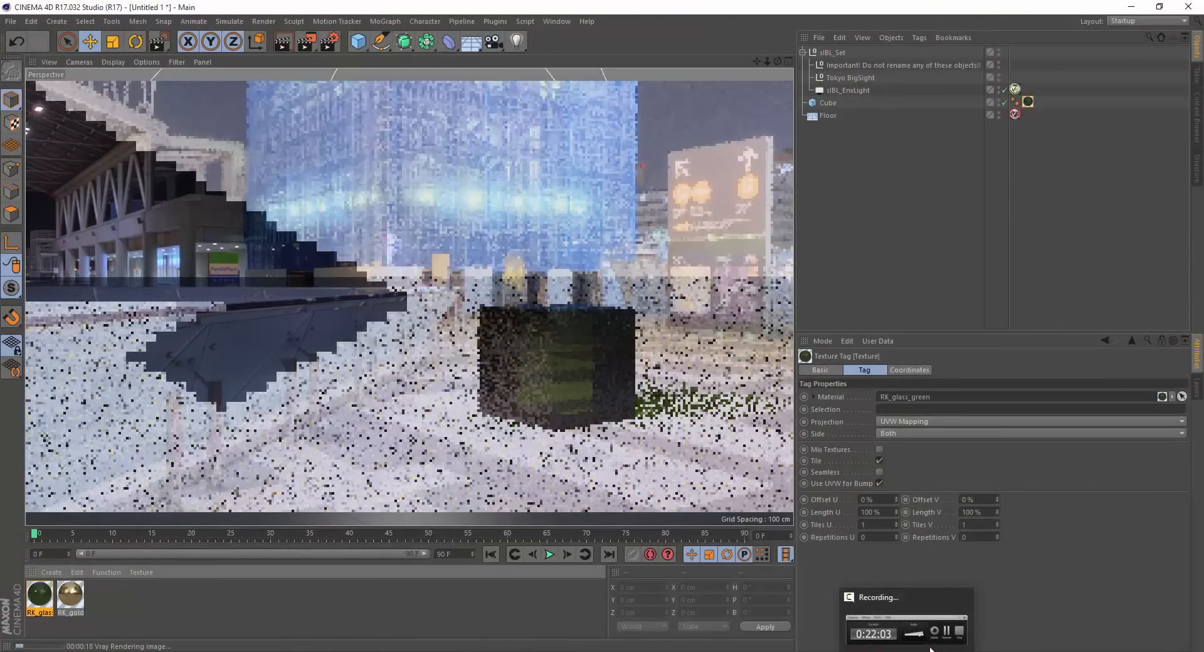
click(1144, 606)
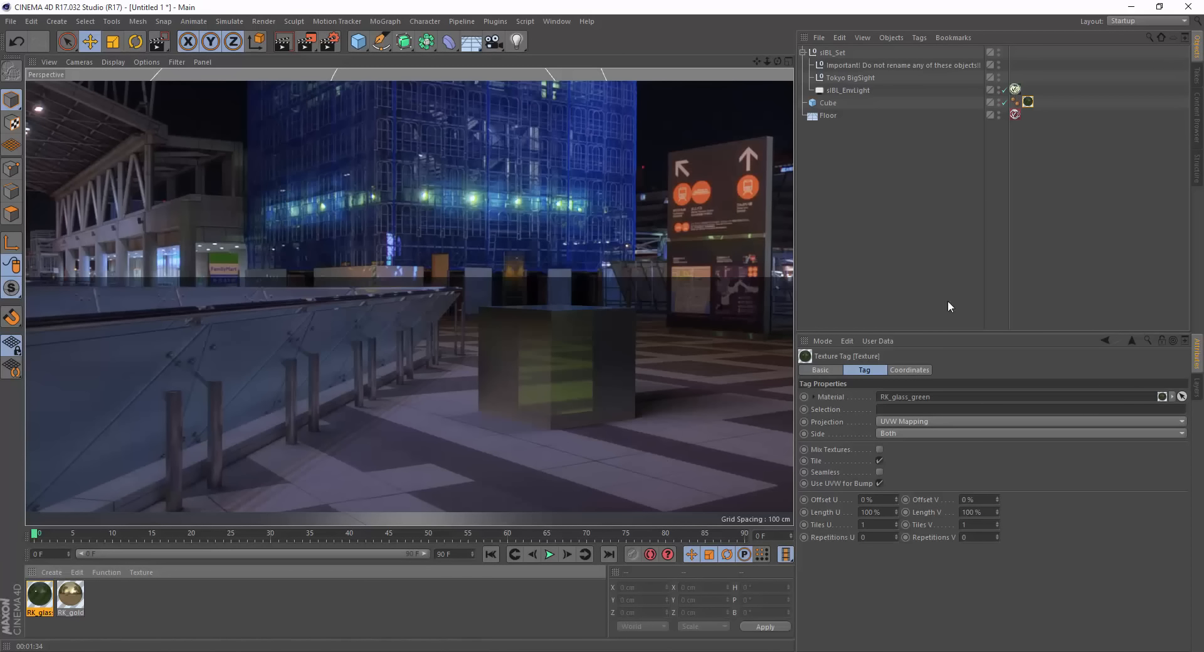
Delete the sIBL_EnvLight light from the sIBL_Set group and add a target light to the scene.
click(859, 90)
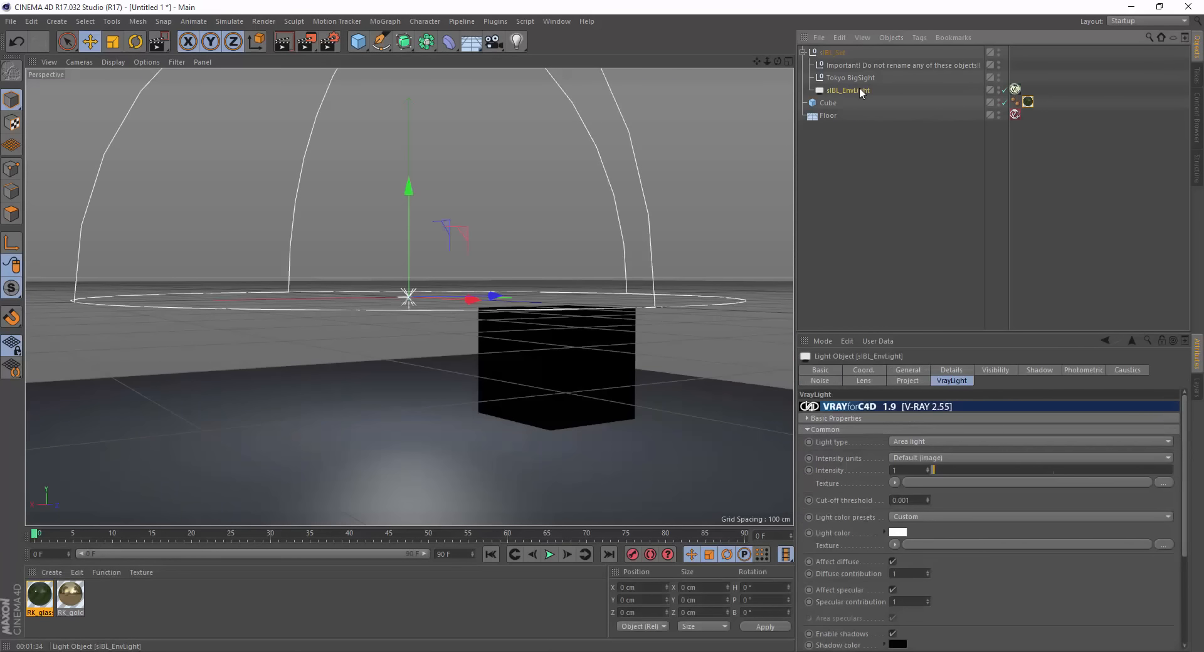
key(Delete)
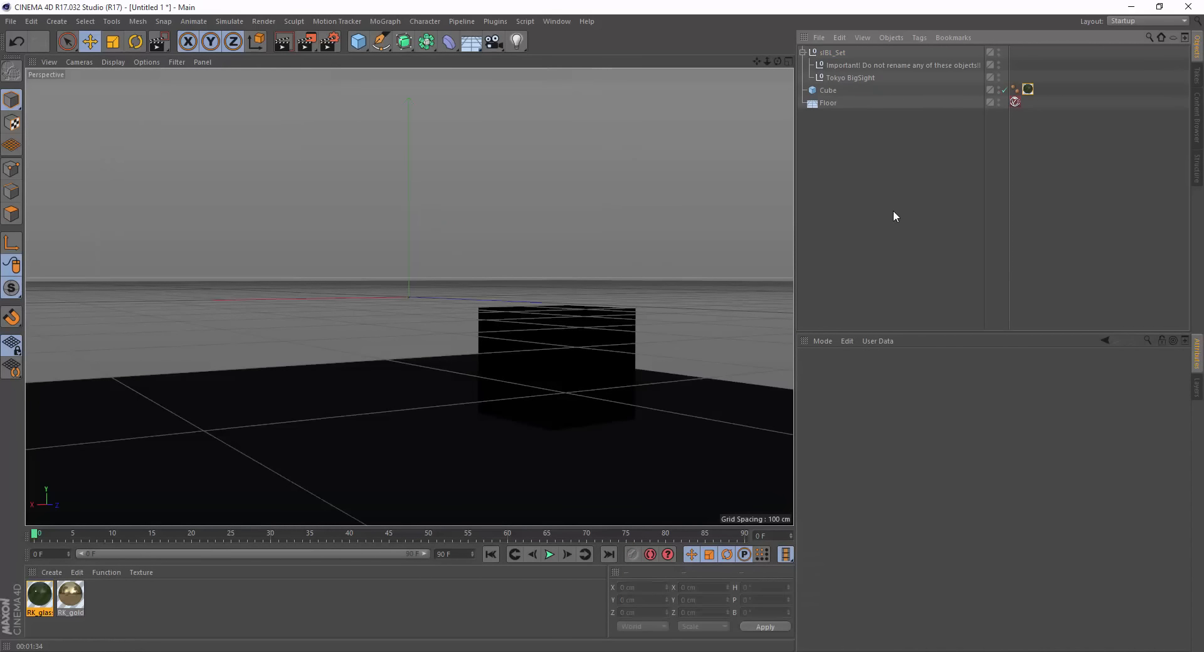
click(517, 42)
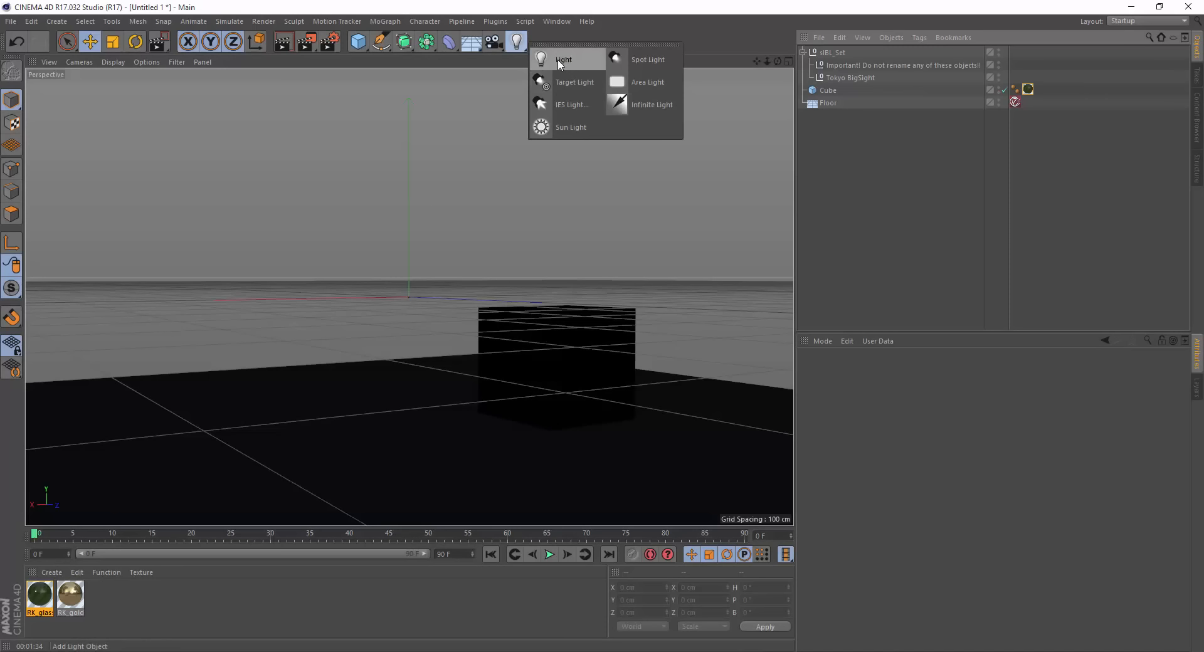
click(562, 85)
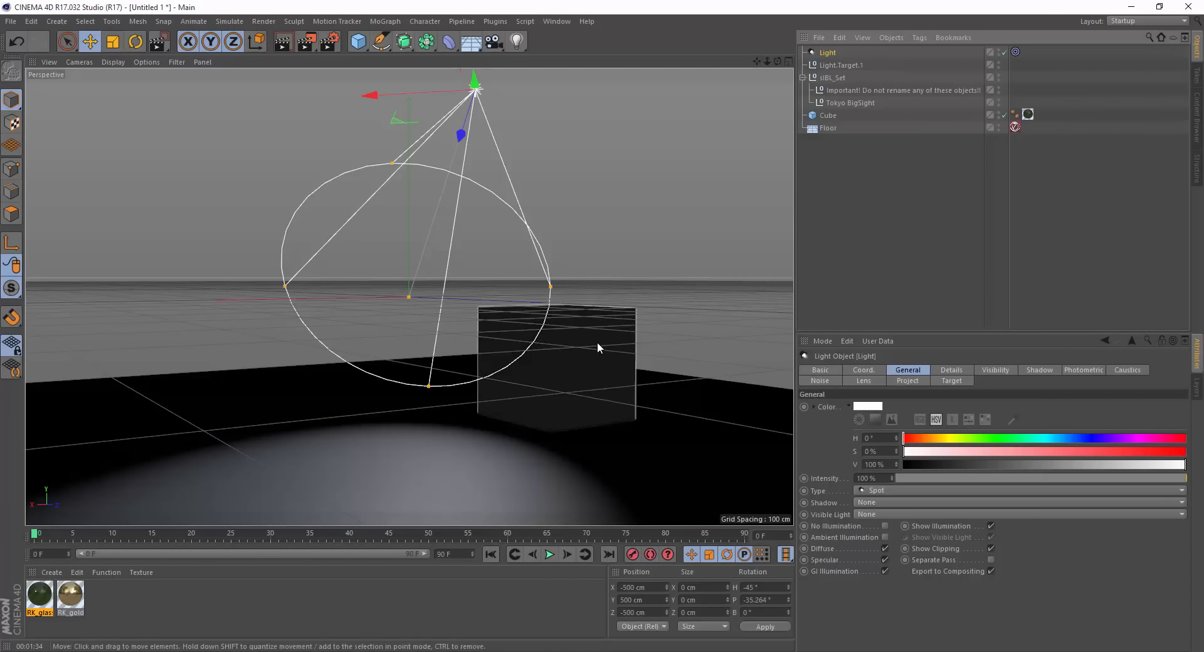
Make the cube a child of Light.Target.1 and move the light to about X 362 cm, Y 145 cm, Z 19 cm.
click(596, 343)
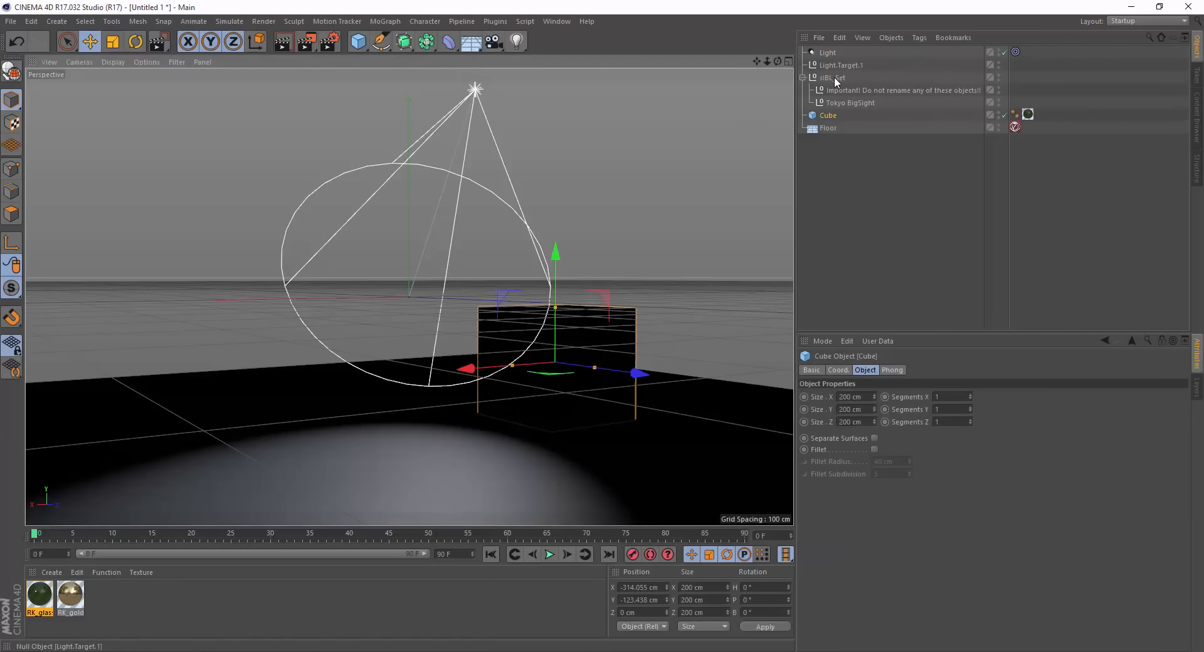
drag(834, 114, 839, 65)
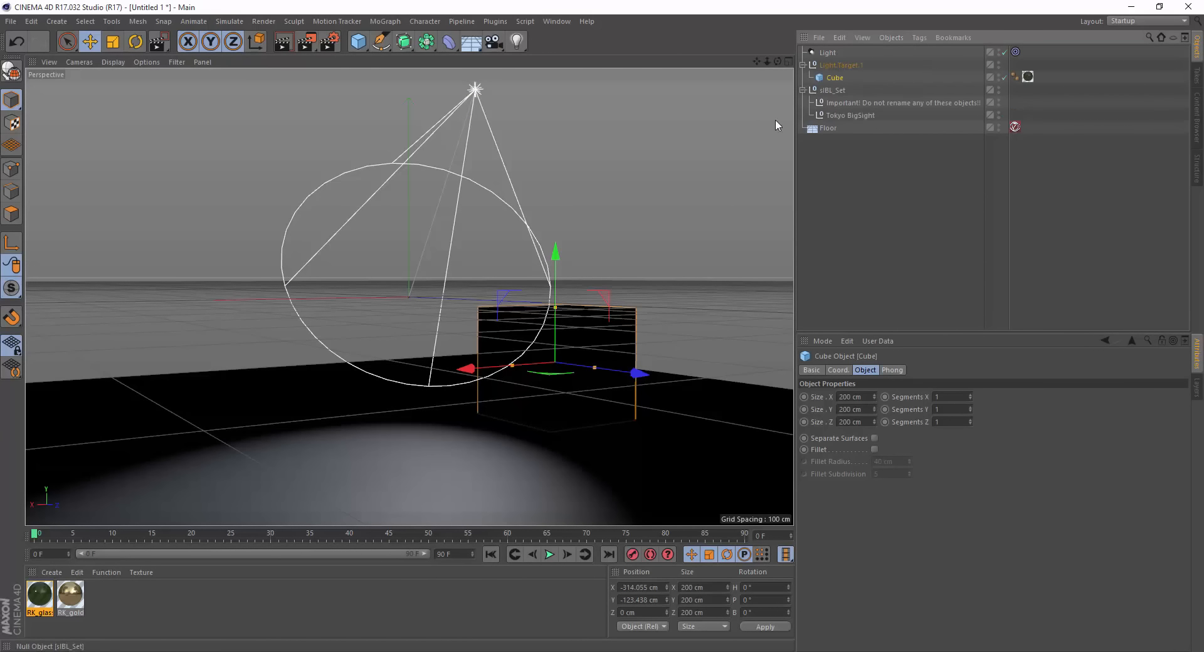
click(834, 54)
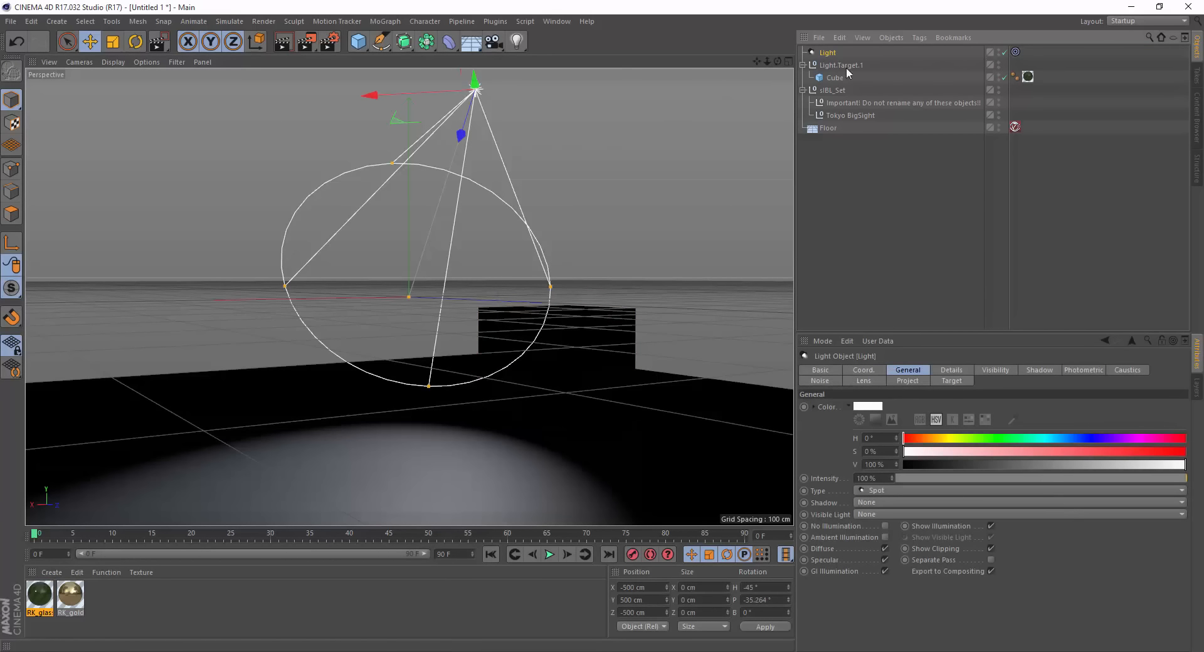
drag(372, 93, 42, 93)
drag(209, 134, 282, 196)
drag(129, 152, 194, 114)
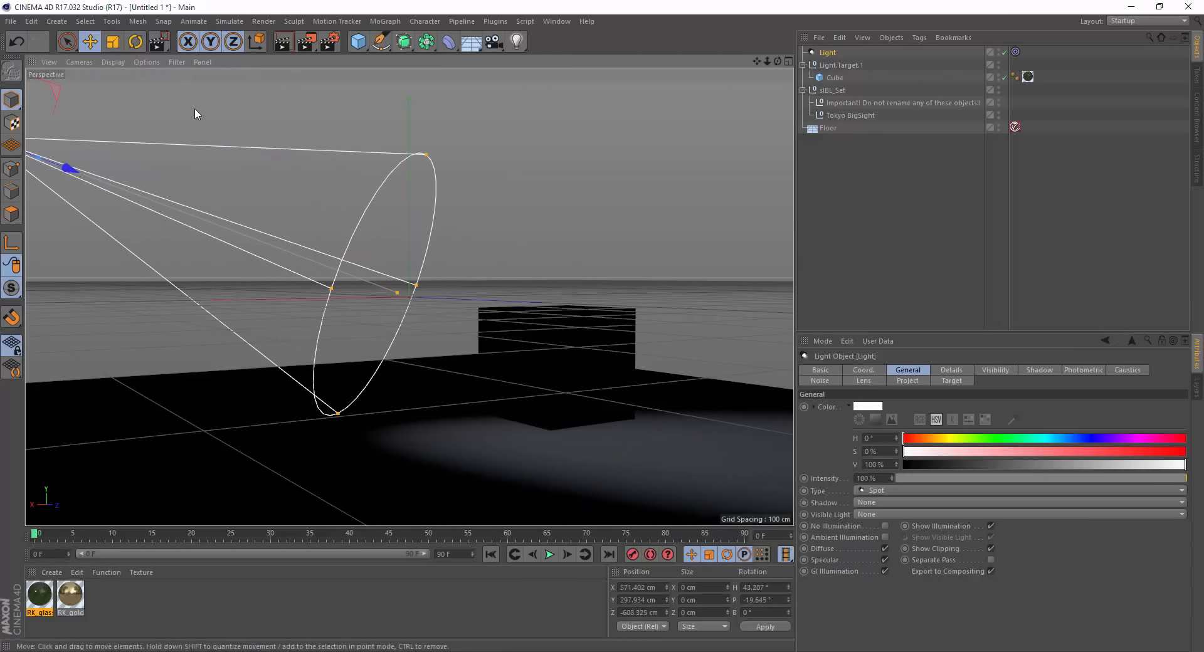
drag(77, 166, 109, 274)
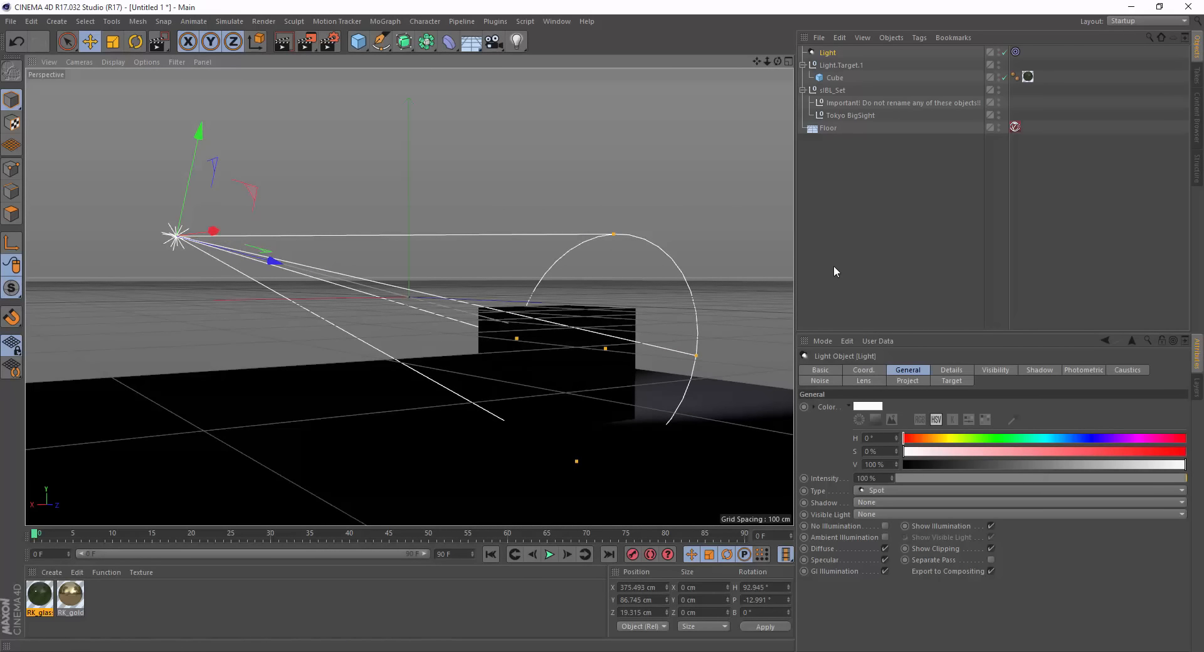
drag(198, 131, 256, 100)
Apply the RK_gold material to the cube and render the view.
drag(74, 603, 539, 395)
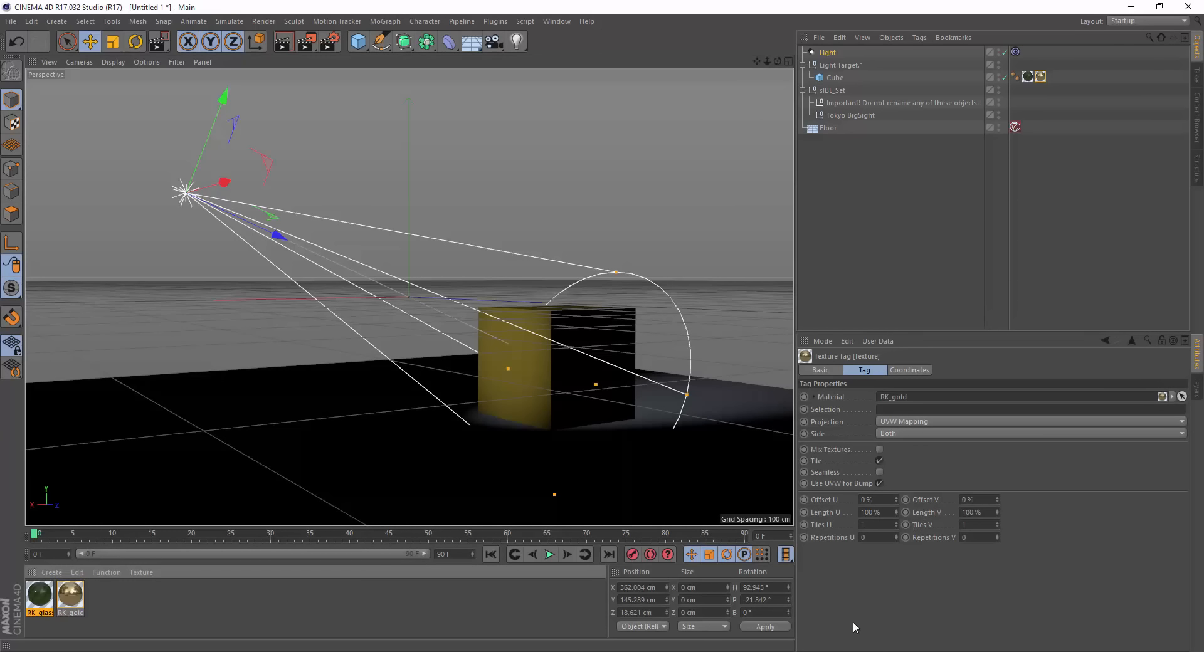
click(284, 43)
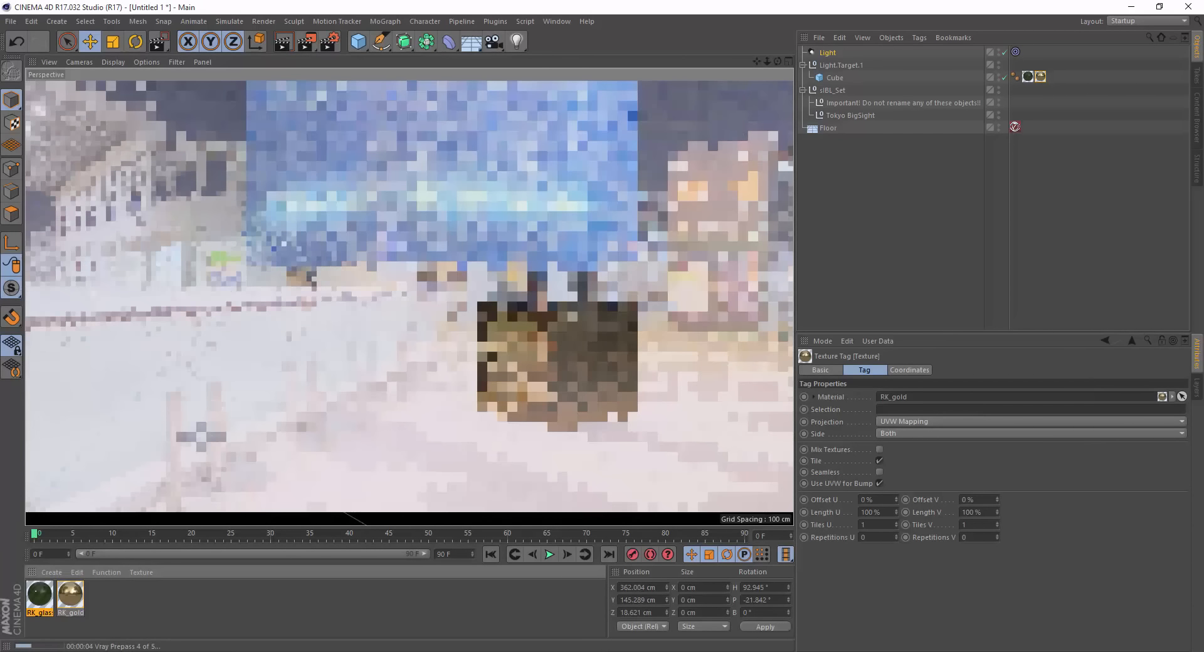
mouse_move(907, 651)
click(945, 632)
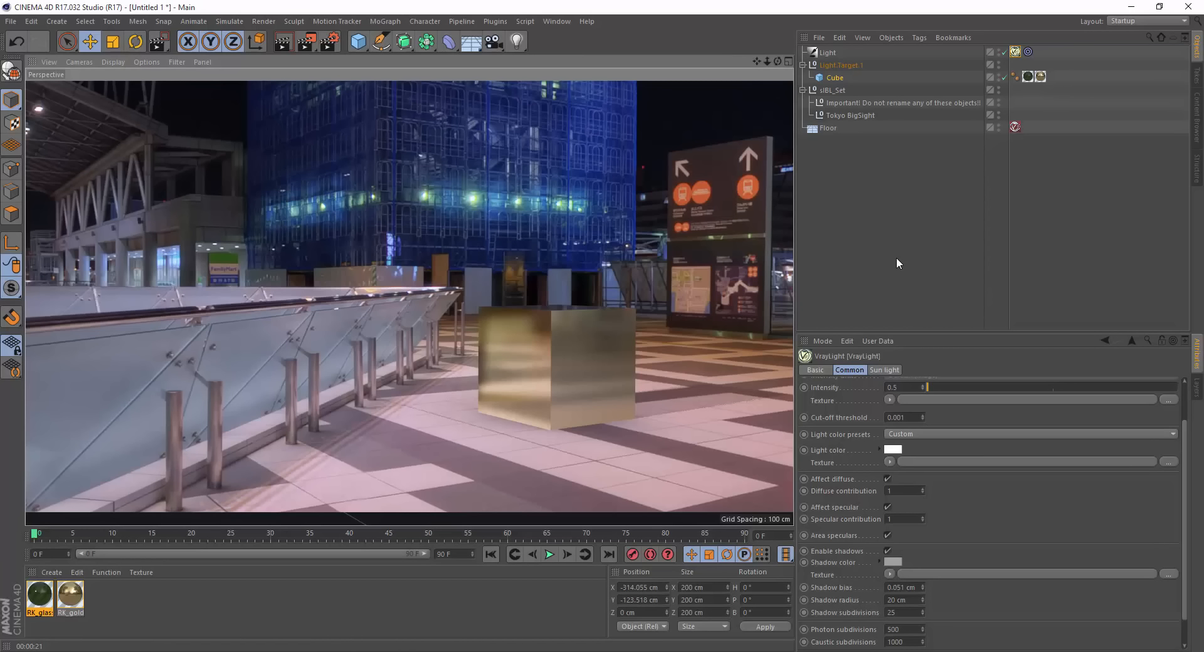
Examine the VrayBridge Environment render settings and the shader options available for the background environment texture.
click(330, 41)
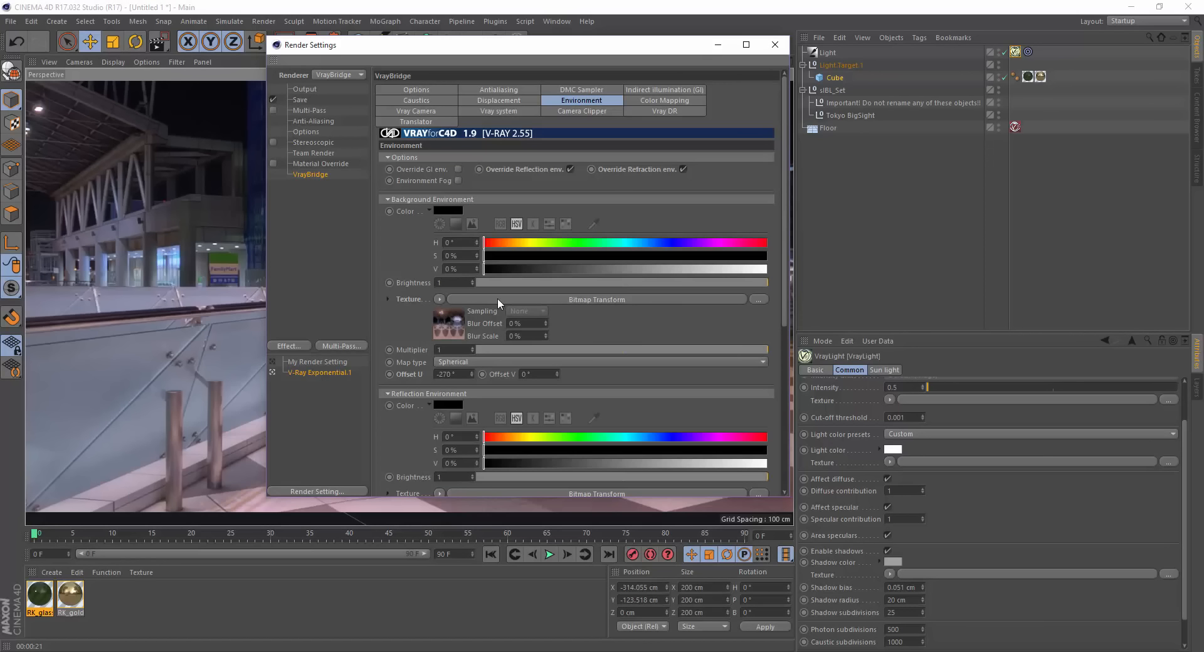
click(440, 300)
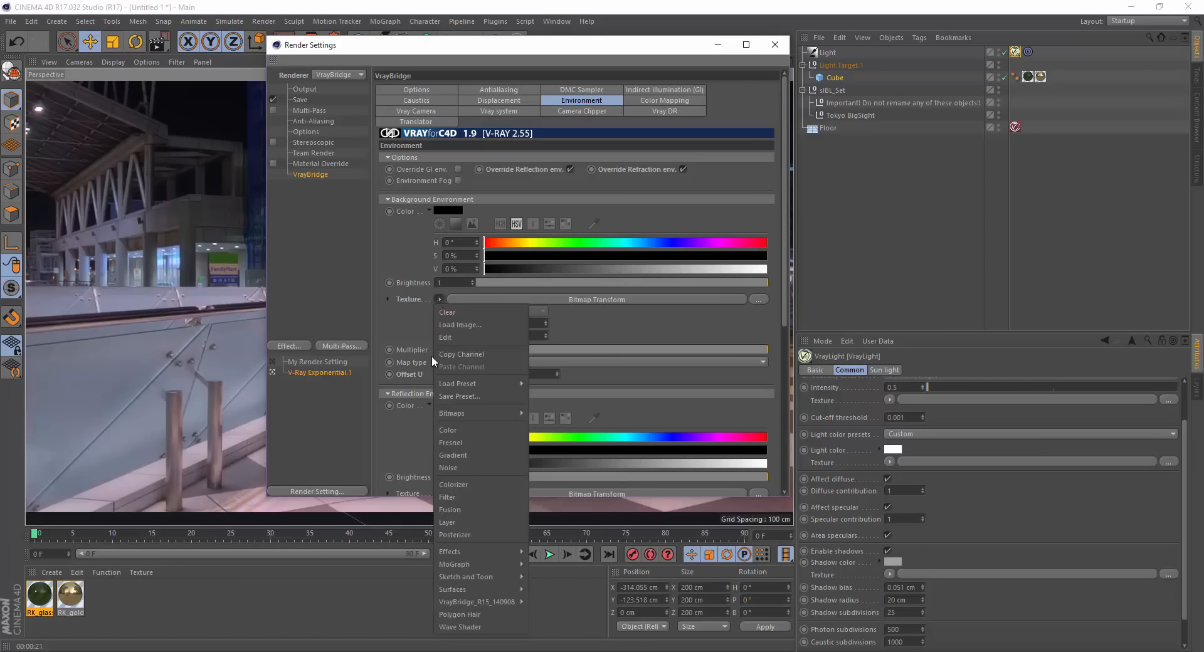
click(445, 498)
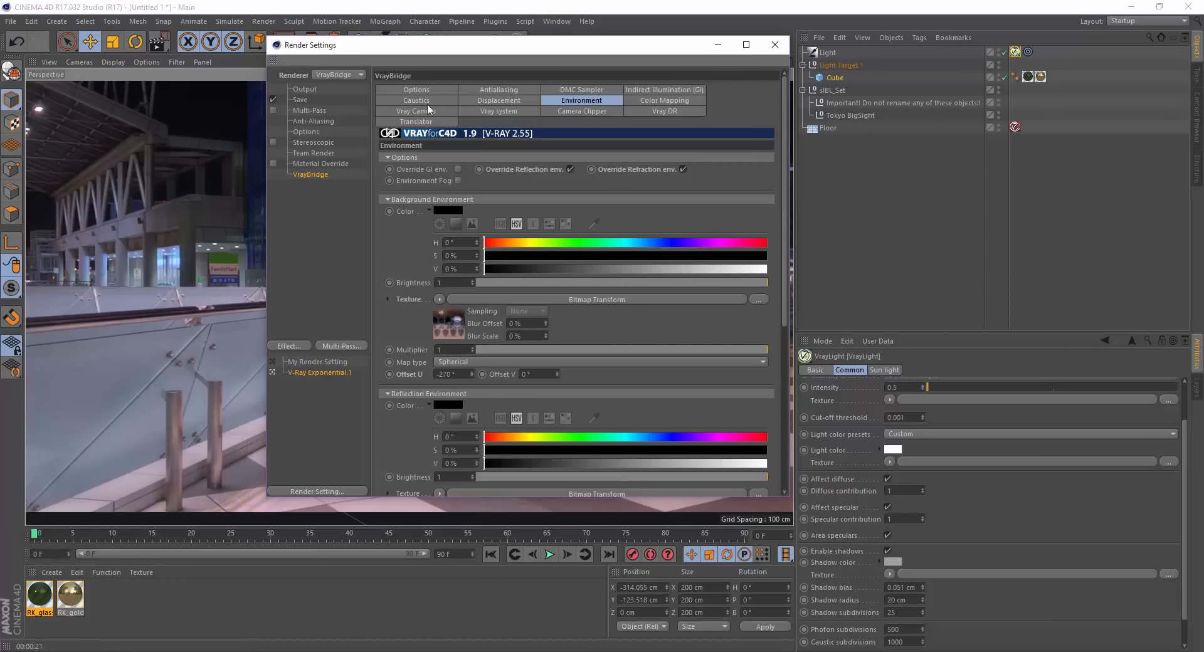
drag(627, 57, 554, 65)
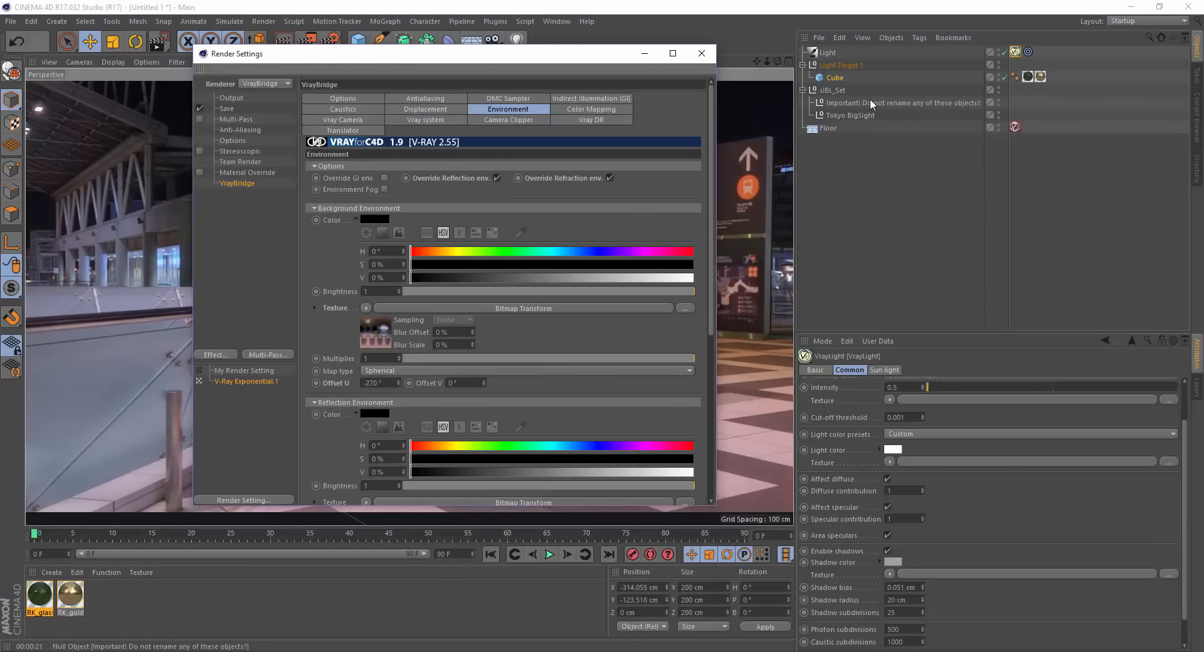
click(703, 54)
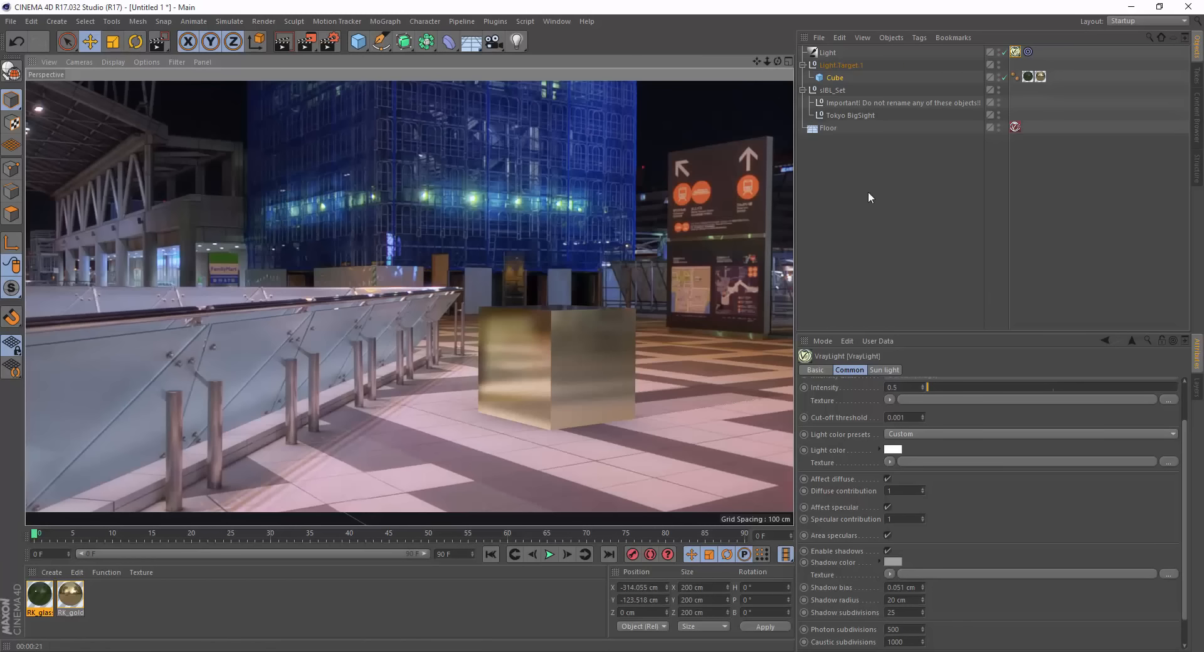
Inspect the Common and Sun light settings of the light's VrayLight tag.
click(831, 52)
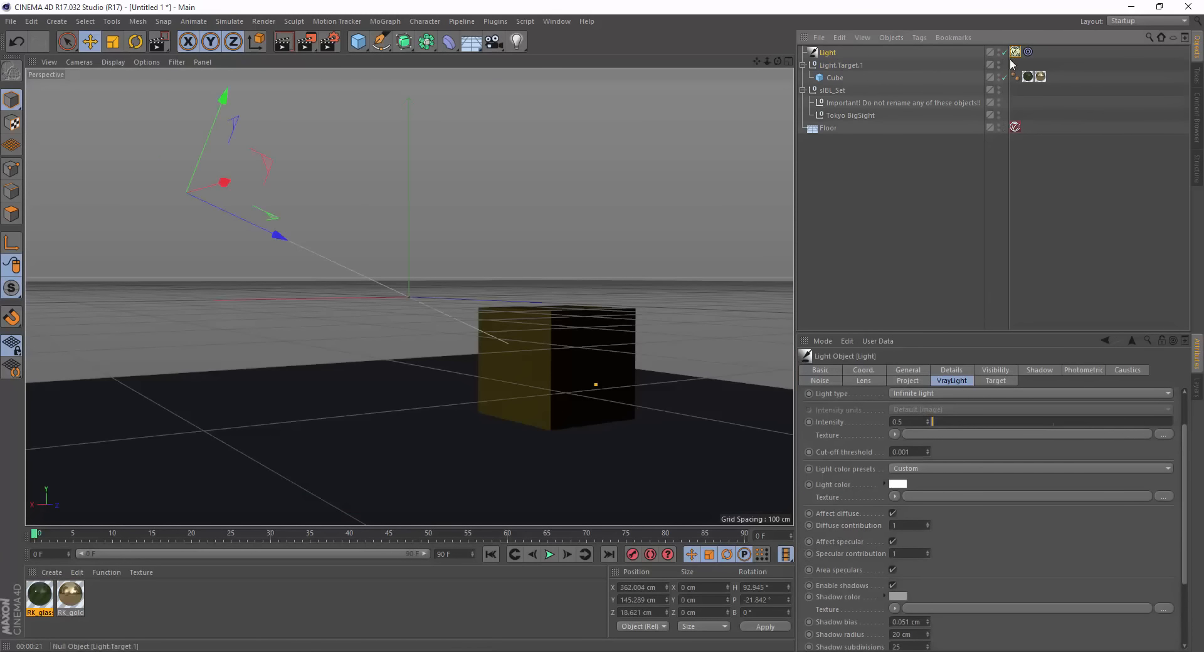
click(1015, 52)
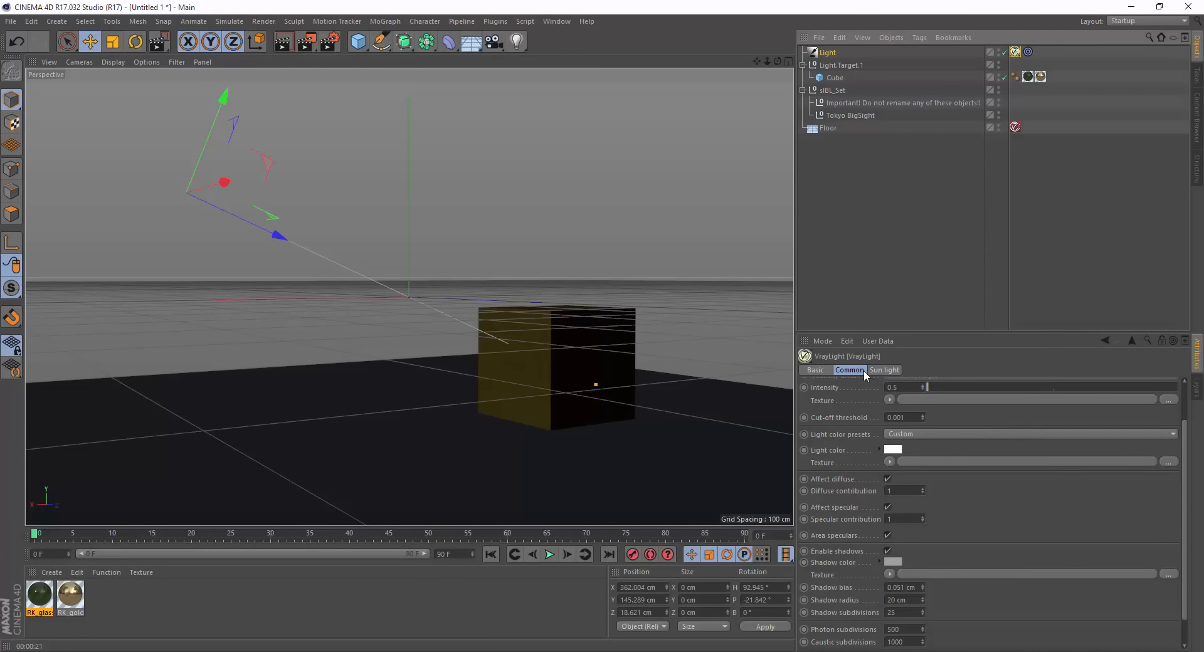
scroll(1188, 577, down, 2)
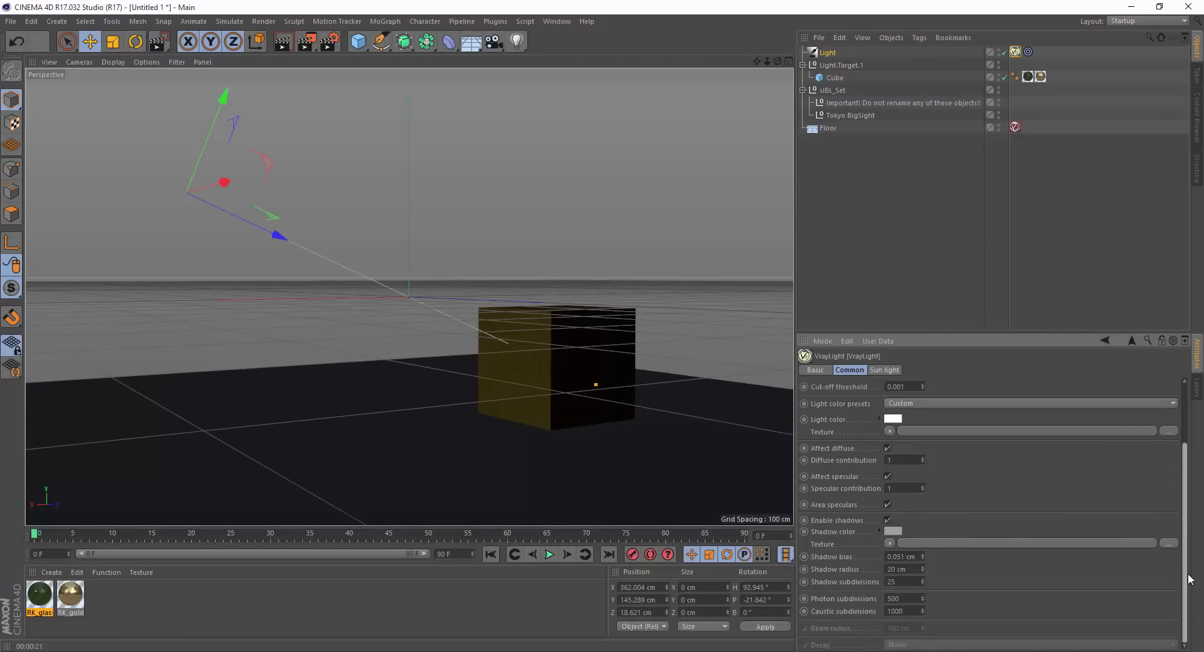
click(894, 371)
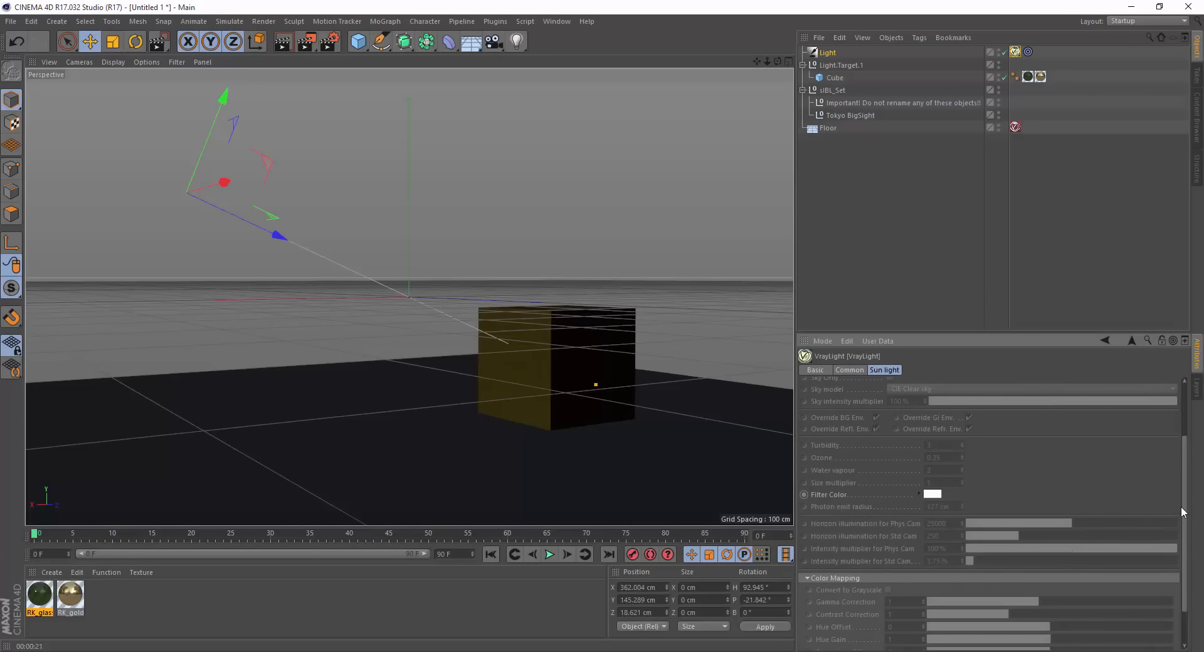
scroll(1182, 512, up, 5)
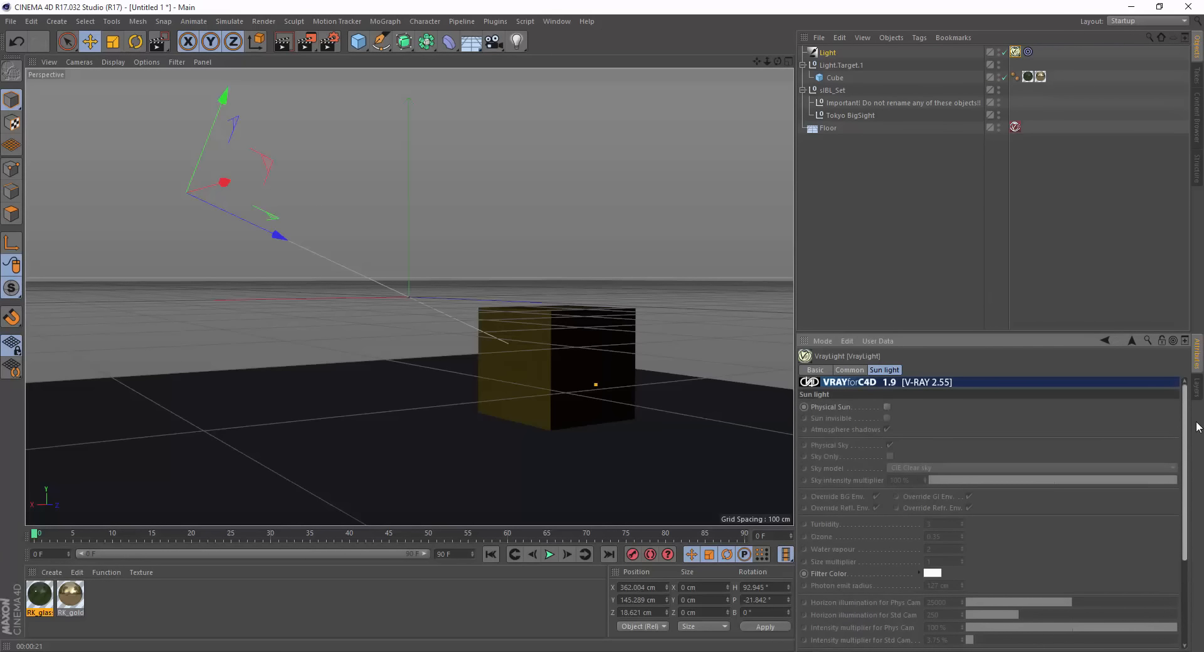
Examine the remaining Sun light options of the VrayLight tag and the light object's VrayLight and General settings.
drag(1185, 468, 1185, 557)
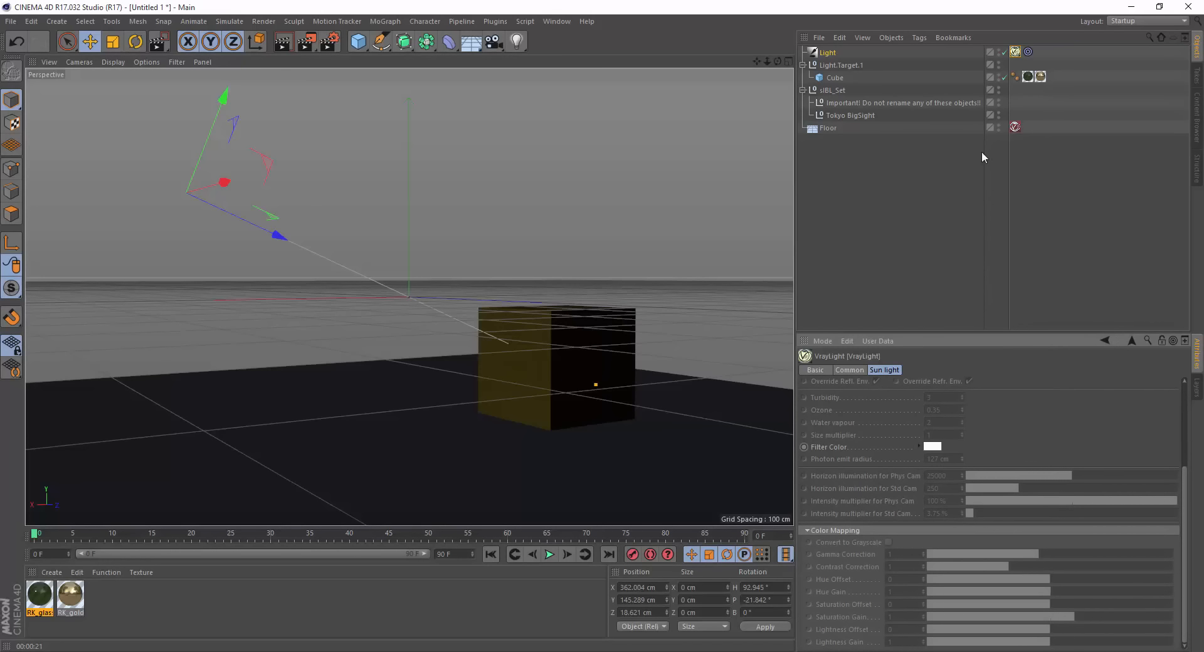
click(828, 54)
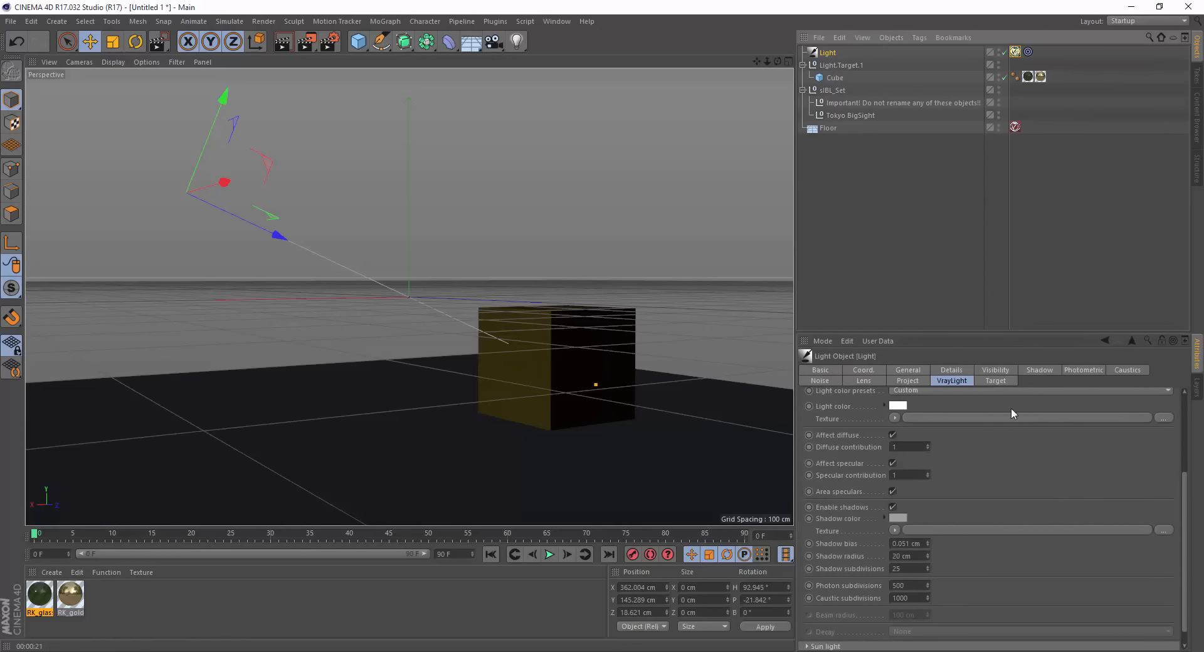
click(914, 371)
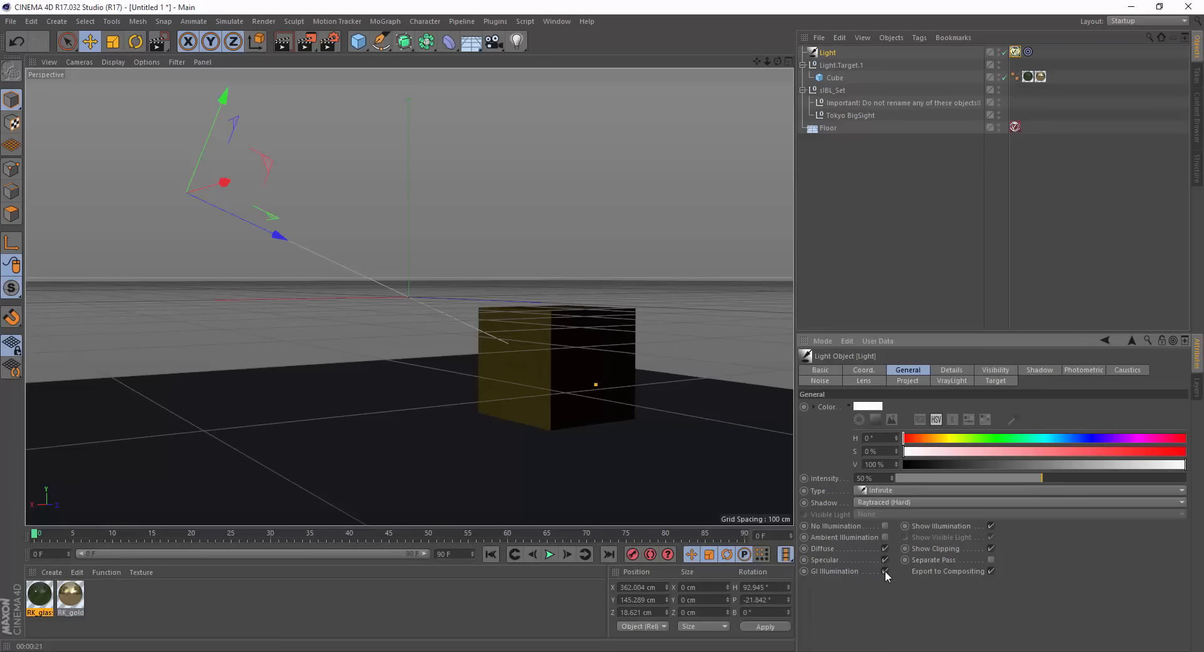
Restrict the light to the cube by setting its Project mode to Include with Cube as the object, and render the view.
click(909, 381)
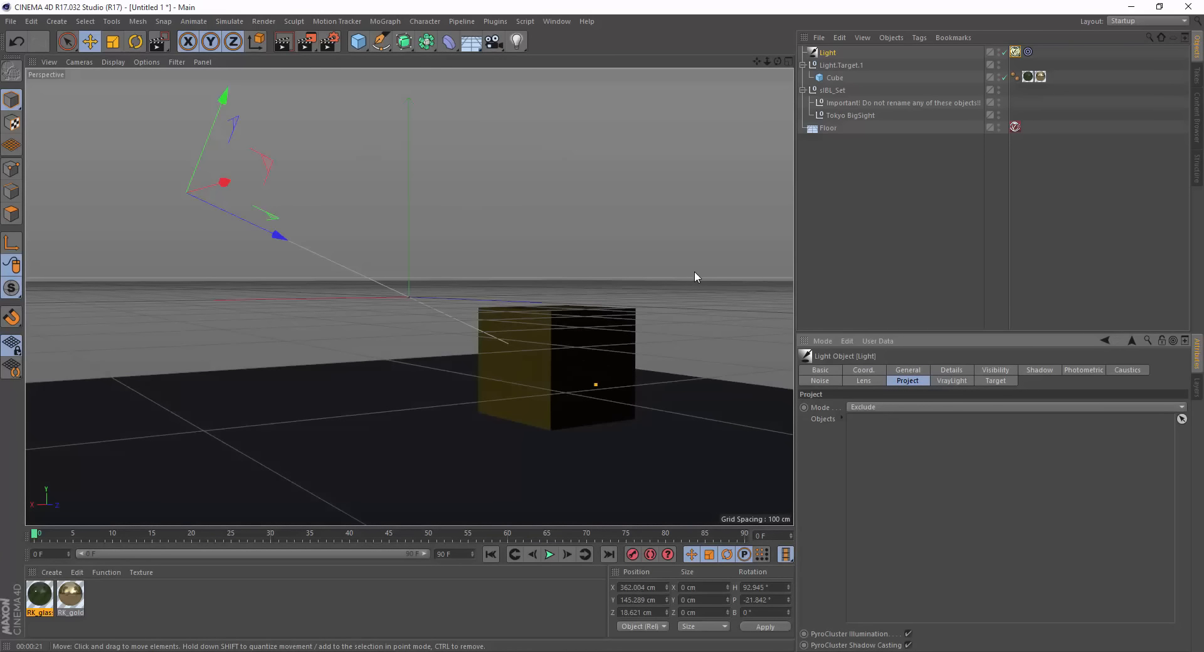
click(894, 407)
click(879, 418)
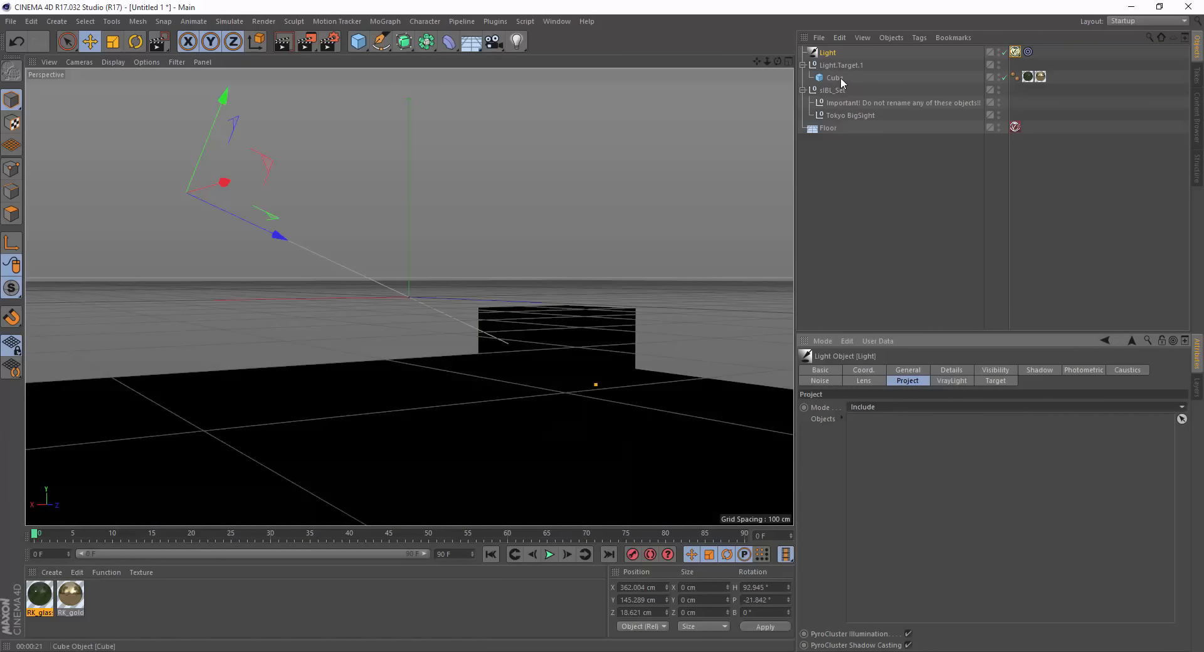
drag(841, 77, 883, 458)
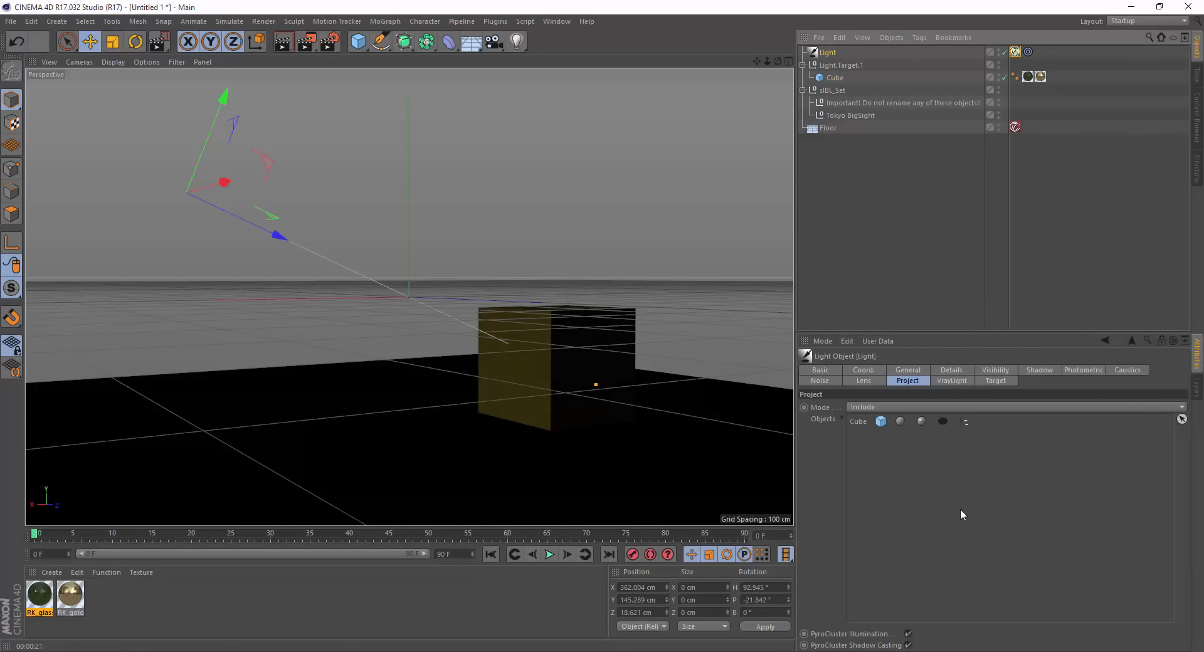
click(283, 41)
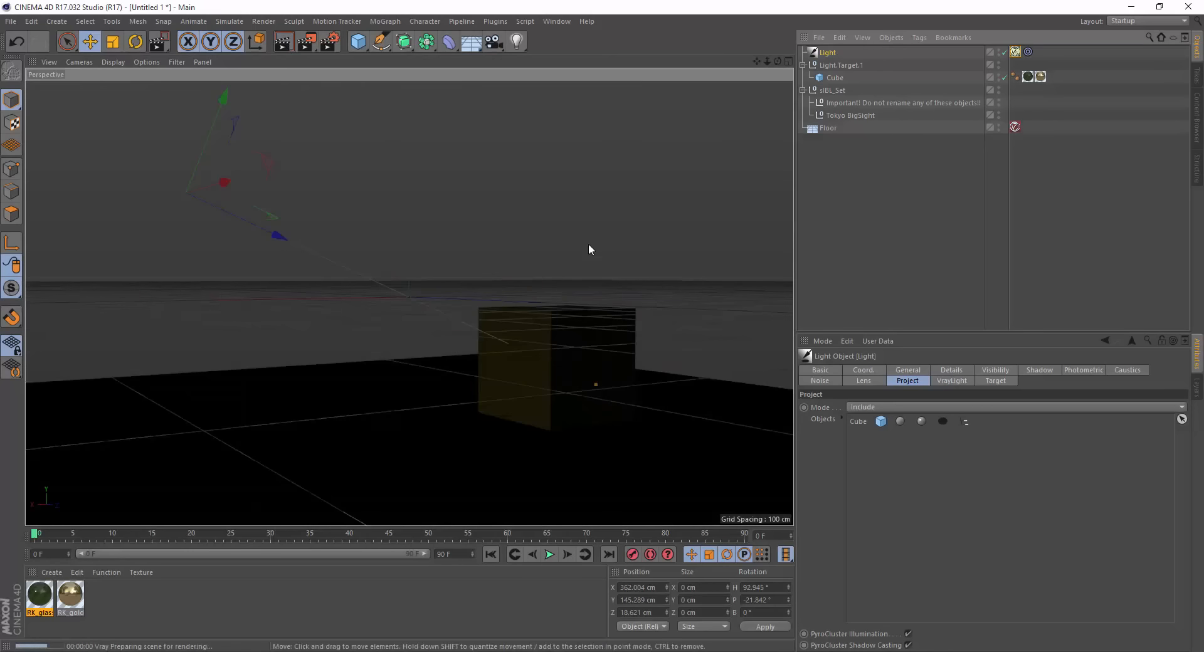